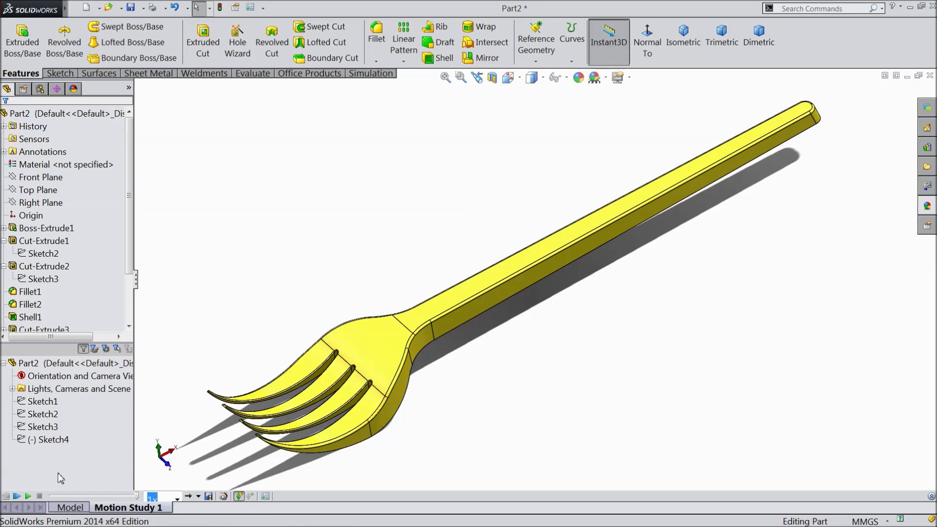
# - Play the motion study animation of the finished fork and stop it
pyautogui.click(27, 497)
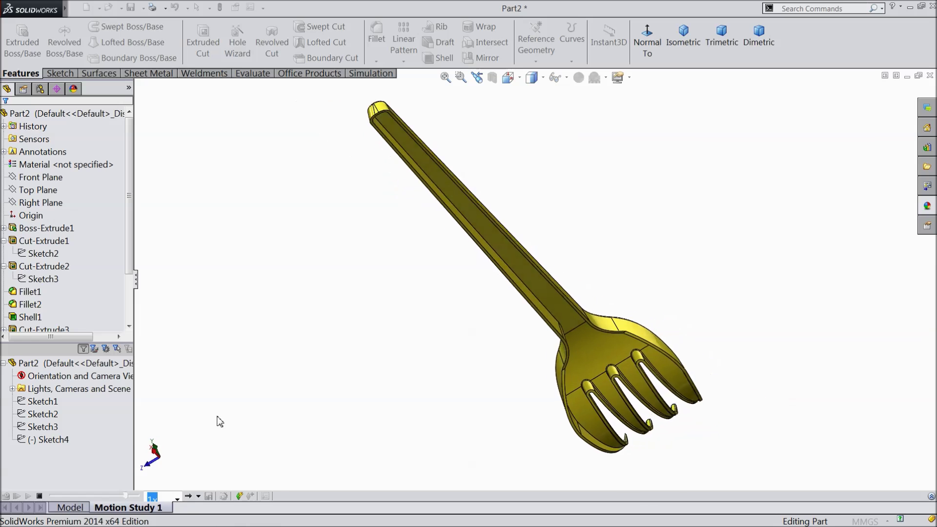
pyautogui.click(41, 496)
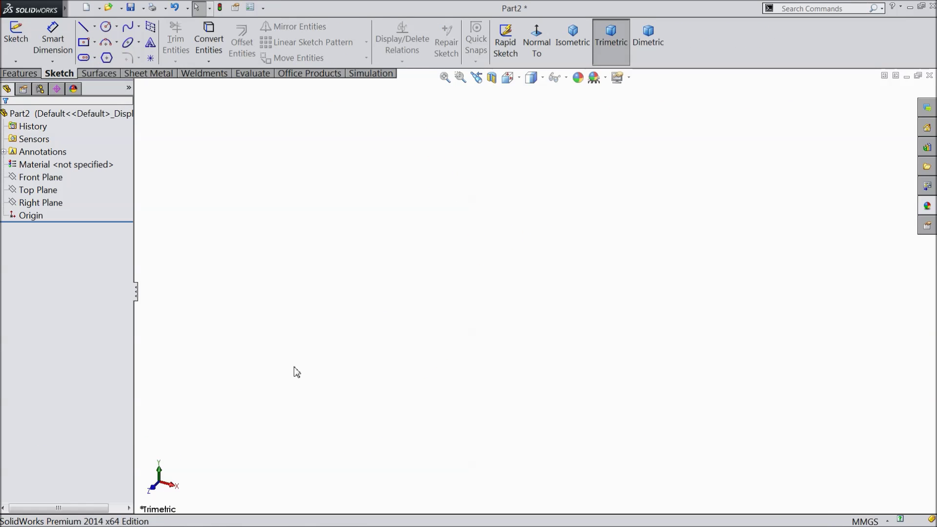
# - On the Front Plane, sketch the handle profile: a horizontal line from the origin, a short slanted end and a lower return line about 191 mm long
pyautogui.click(41, 176)
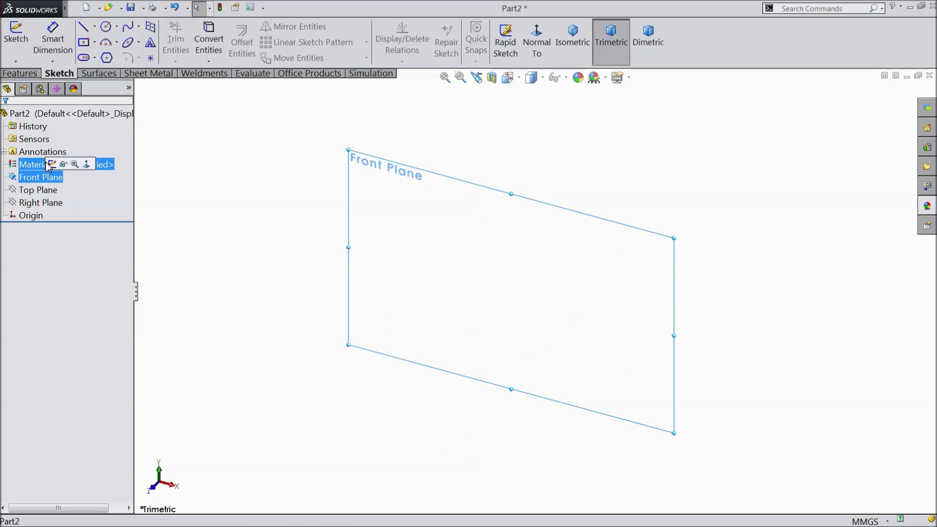
pyautogui.click(52, 162)
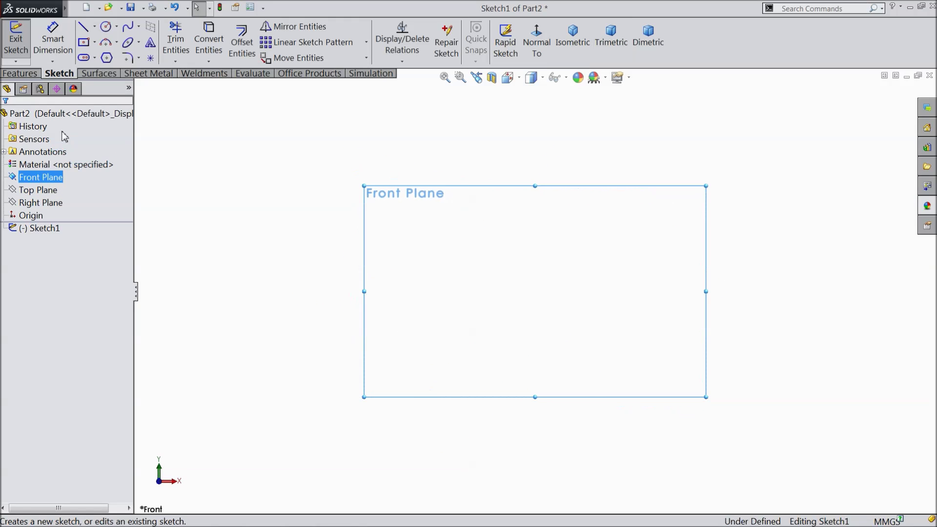
pyautogui.click(86, 29)
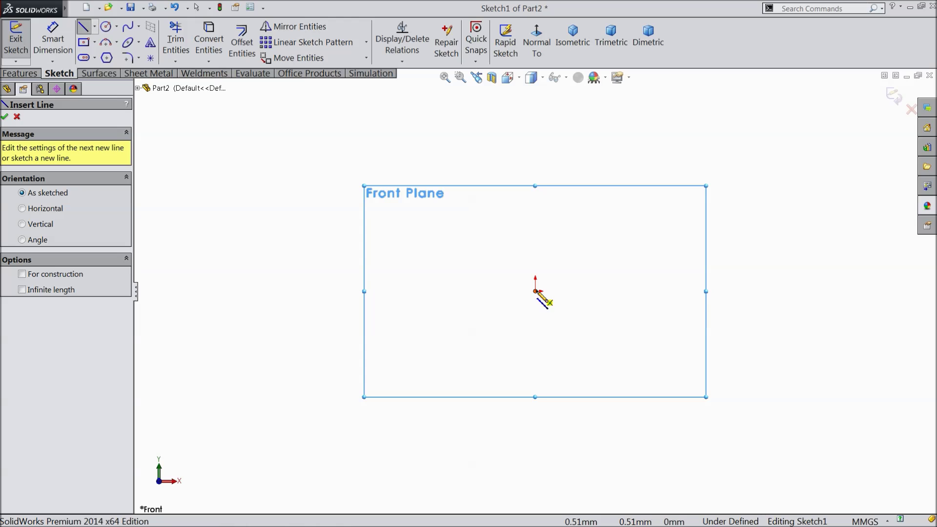
pyautogui.click(536, 292)
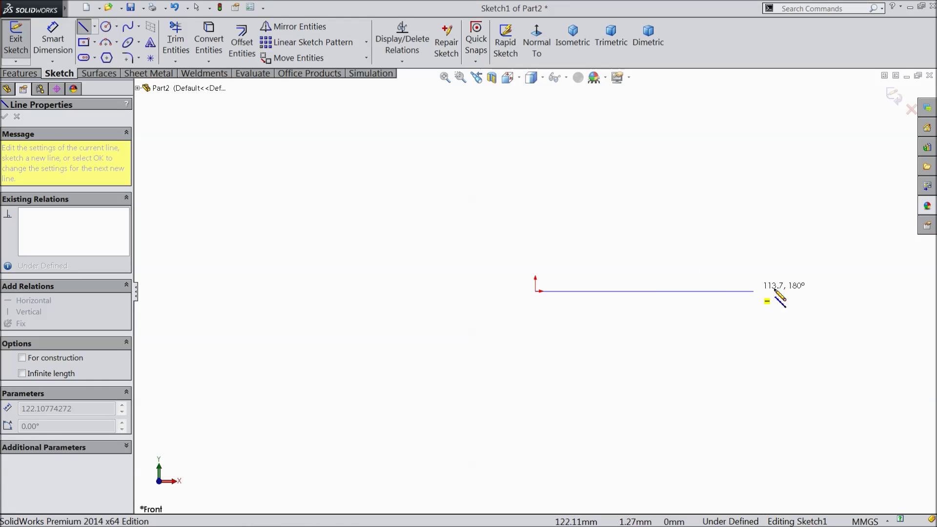
pyautogui.click(868, 291)
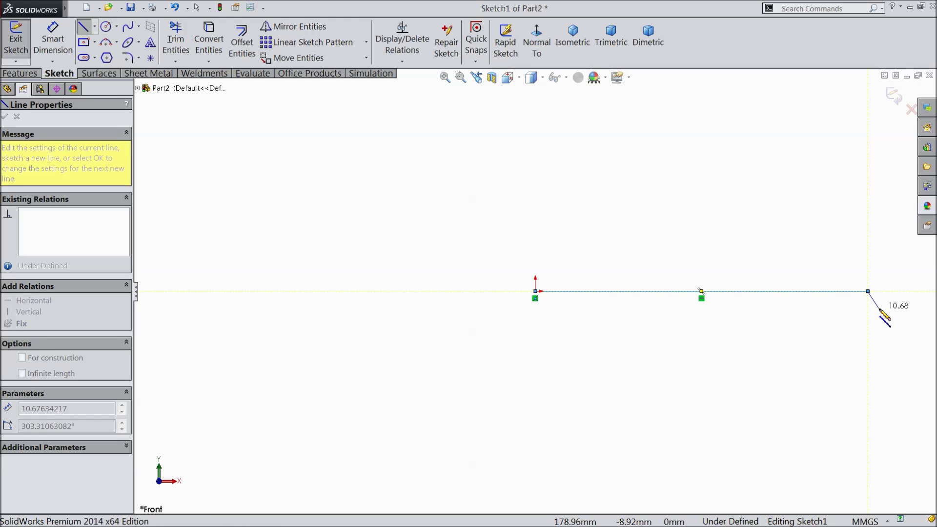
pyautogui.click(879, 308)
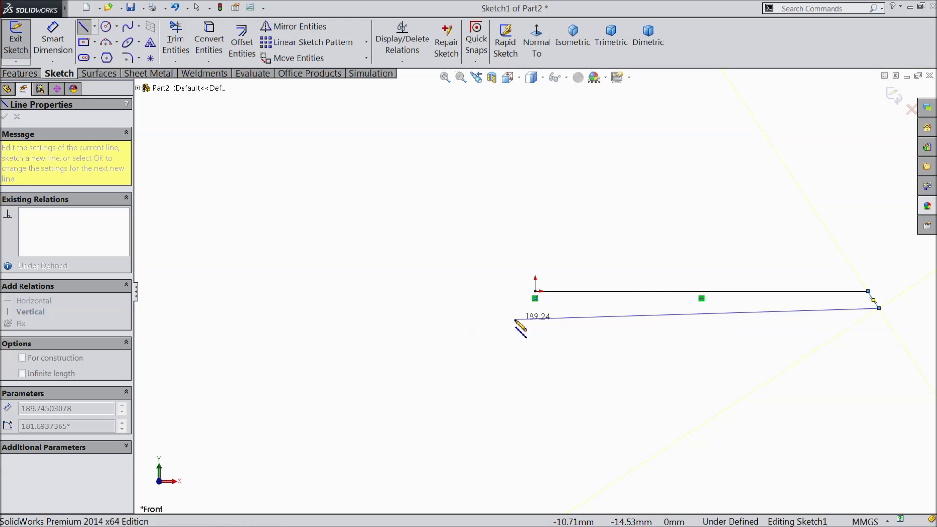
pyautogui.rightClick(457, 321)
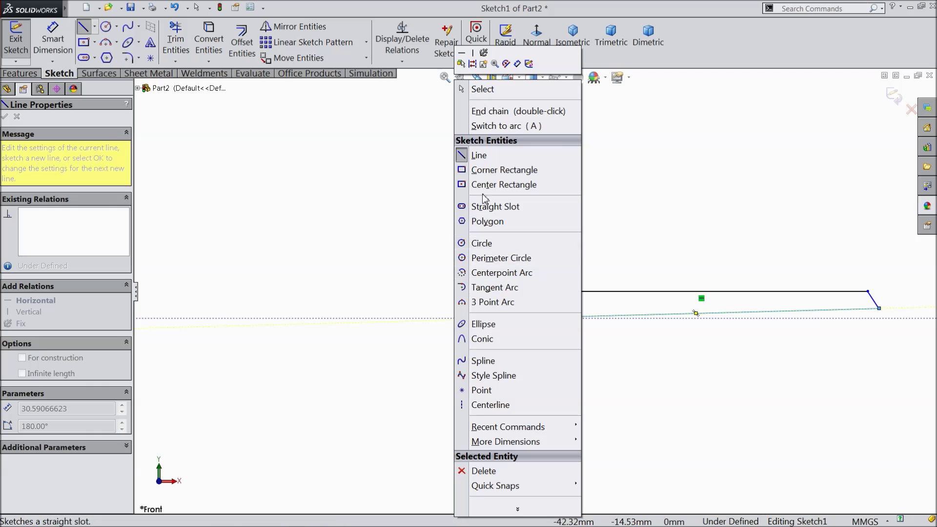
pyautogui.click(483, 90)
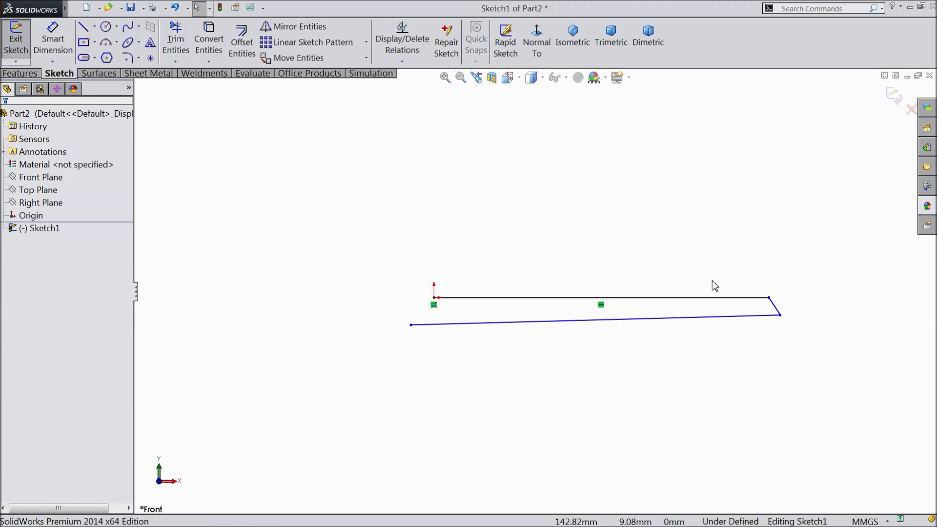
# - Dimension the horizontal distance between the lower handle line's endpoints as 108 mm
pyautogui.click(411, 325)
pyautogui.click(780, 316)
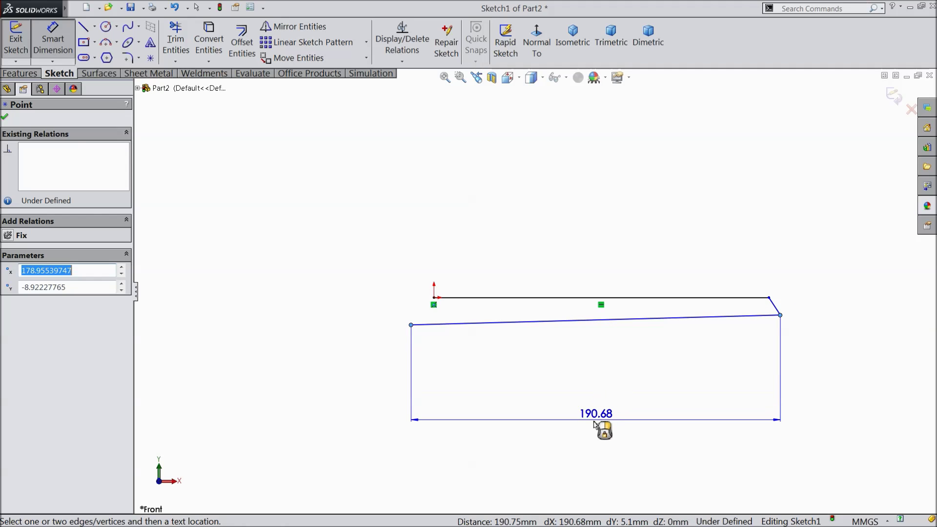
pyautogui.click(592, 422)
pyautogui.write('108')
pyautogui.click(541, 409)
# - Dimension the vertical height of the slanted handle end as 3.5 mm
pyautogui.scroll(-5, 797, 325)
pyautogui.click(663, 302)
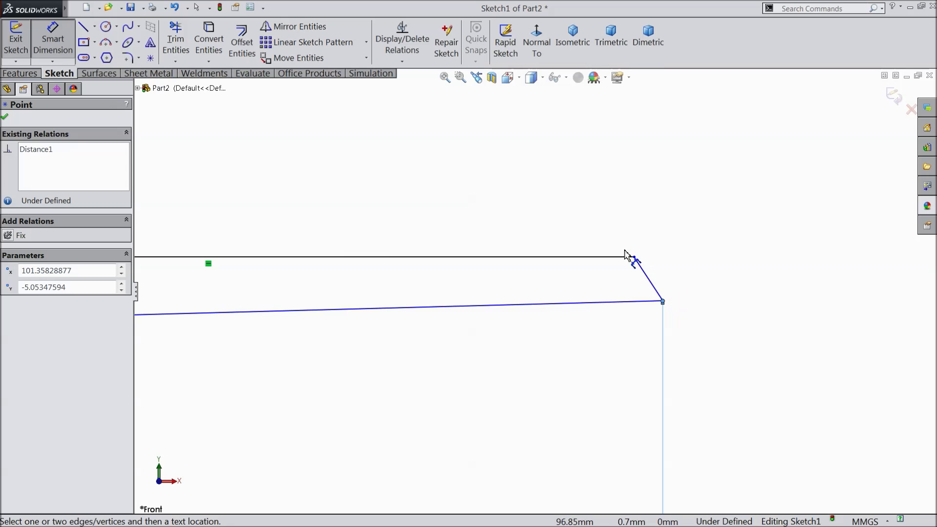
pyautogui.click(633, 258)
pyautogui.click(742, 286)
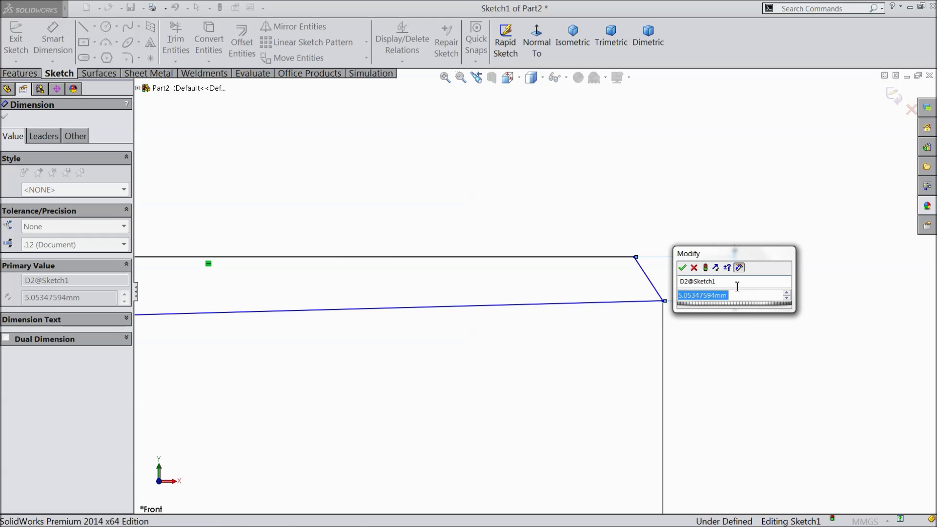
pyautogui.write('3.5')
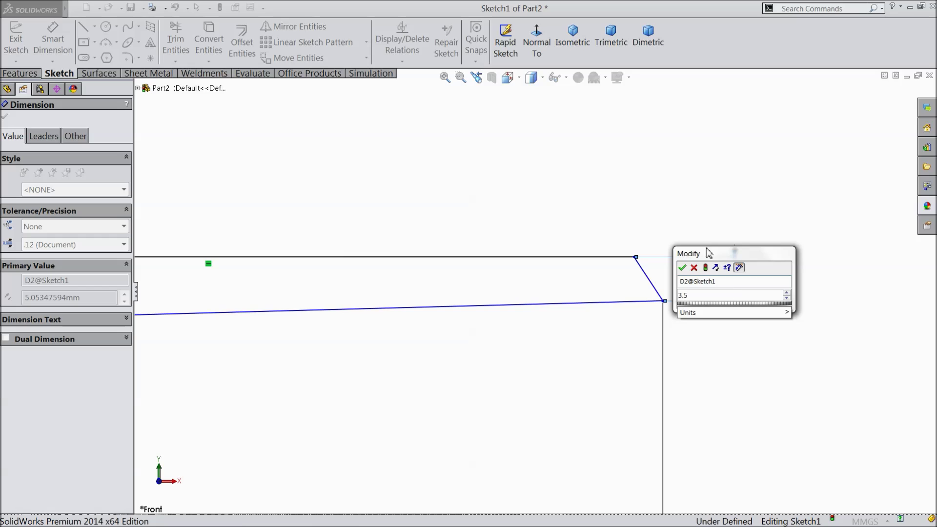
pyautogui.click(682, 268)
pyautogui.press('f')
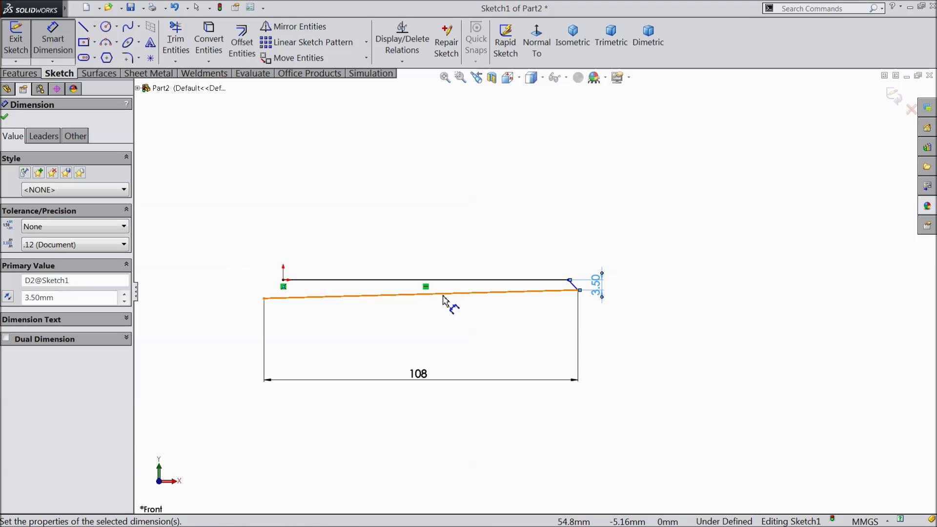
# - Dimension the horizontal offset between the origin and the lower line's near endpoint as 4 mm
pyautogui.scroll(-3, 289, 286)
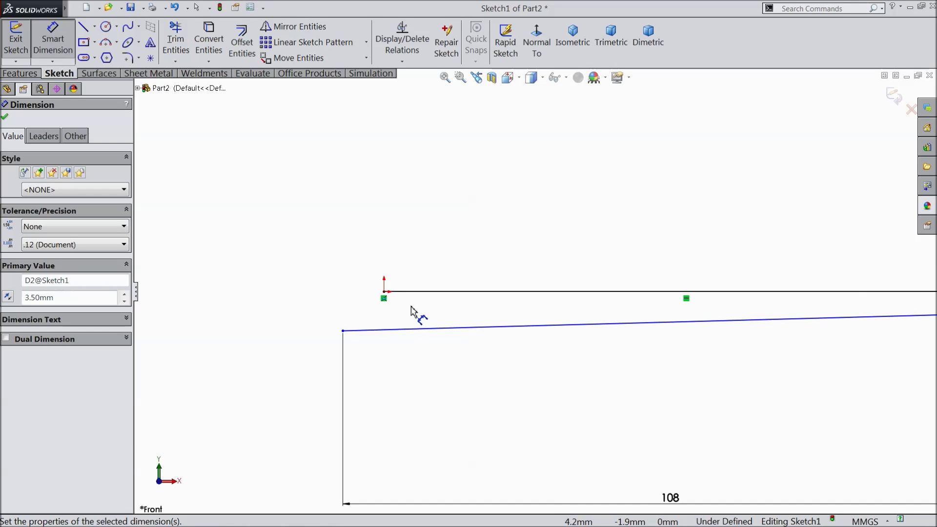
pyautogui.click(385, 293)
pyautogui.click(343, 330)
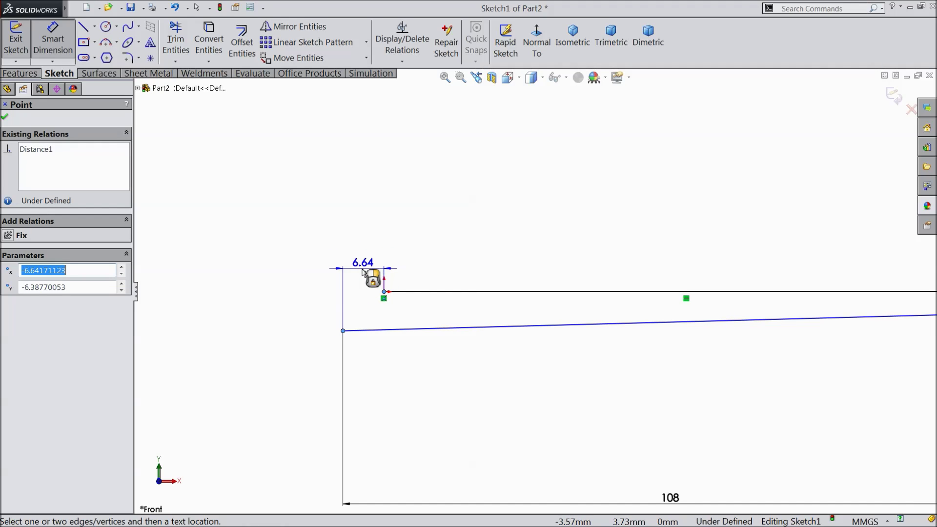
pyautogui.click(362, 271)
pyautogui.write('4')
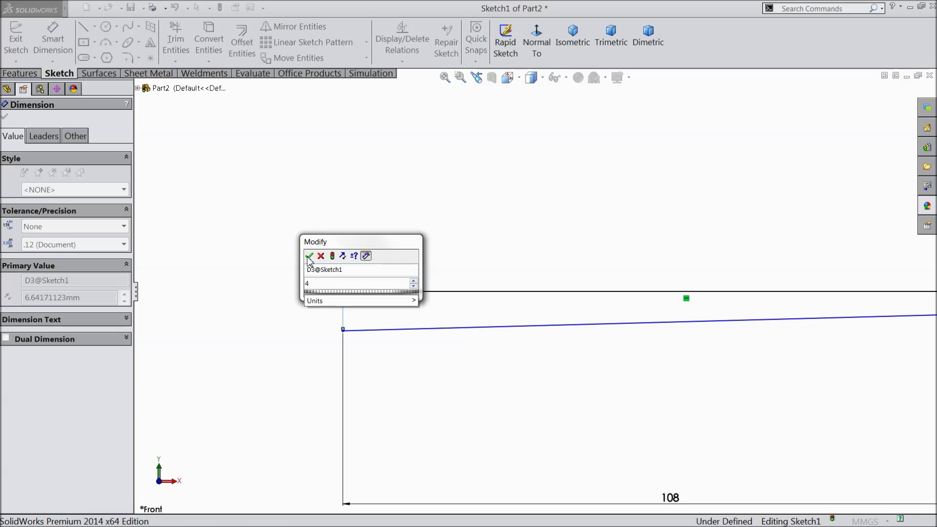
pyautogui.click(309, 257)
# - Dimension the vertical distance between the origin and the lower line's near endpoint as 5 mm
pyautogui.click(360, 329)
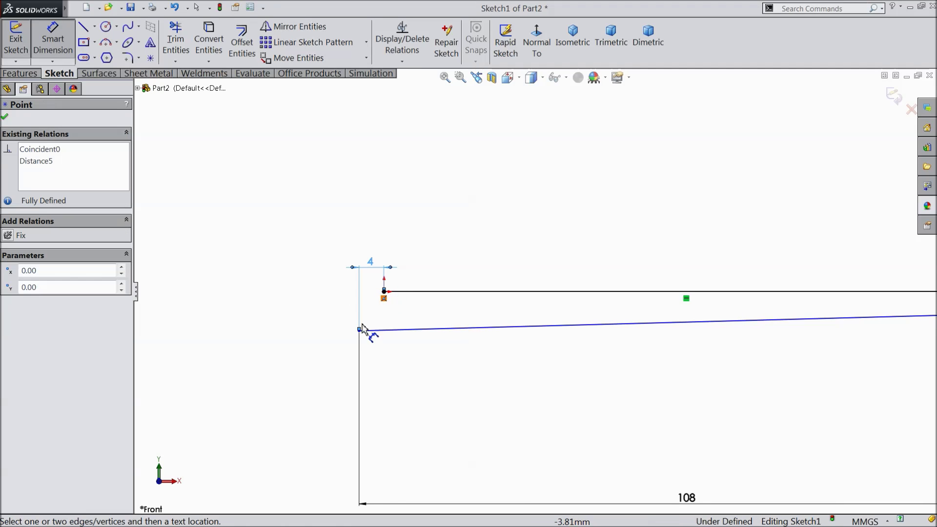
pyautogui.click(359, 331)
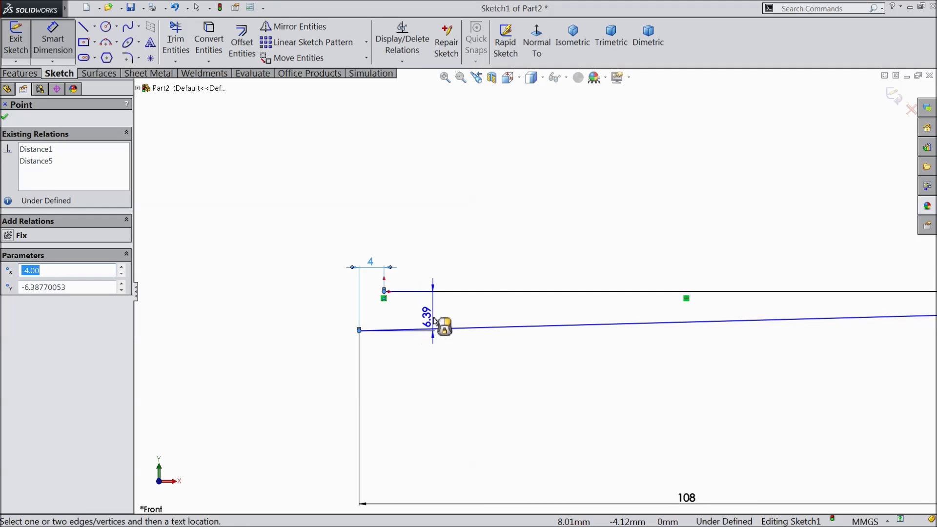
pyautogui.click(439, 317)
pyautogui.write('5')
pyautogui.click(386, 305)
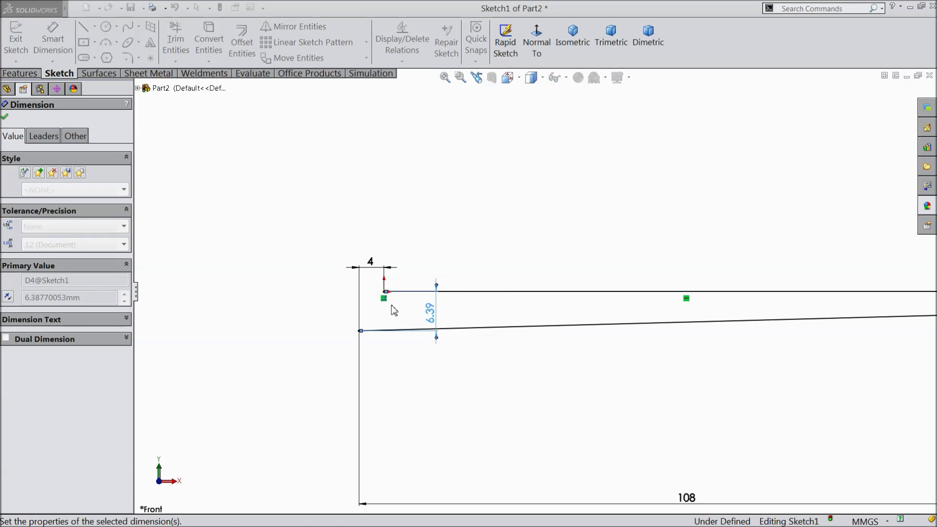
pyautogui.scroll(3, 449, 292)
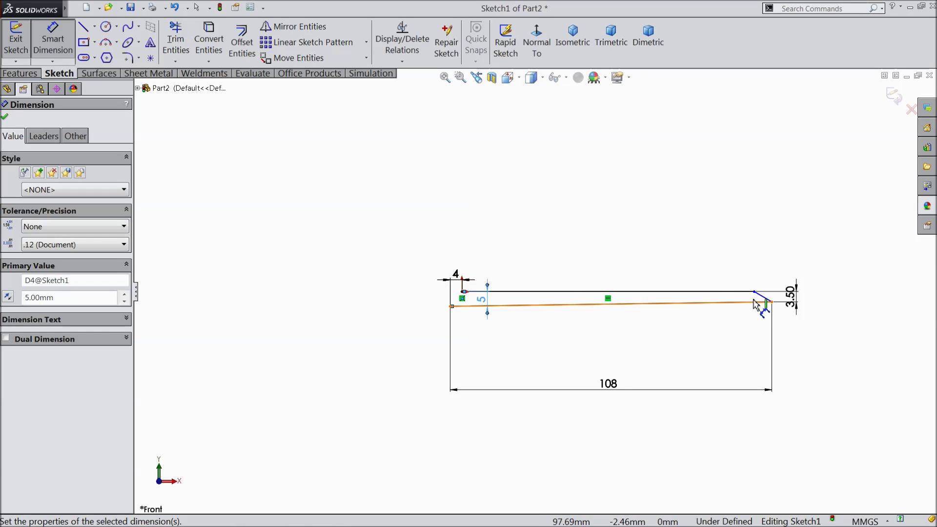
# - Dimension the horizontal offset of the slanted handle end as 1 mm and finish dimensioning
pyautogui.scroll(-5, 755, 305)
pyautogui.click(524, 276)
pyautogui.click(602, 321)
pyautogui.click(560, 247)
pyautogui.write('1')
pyautogui.press('Return')
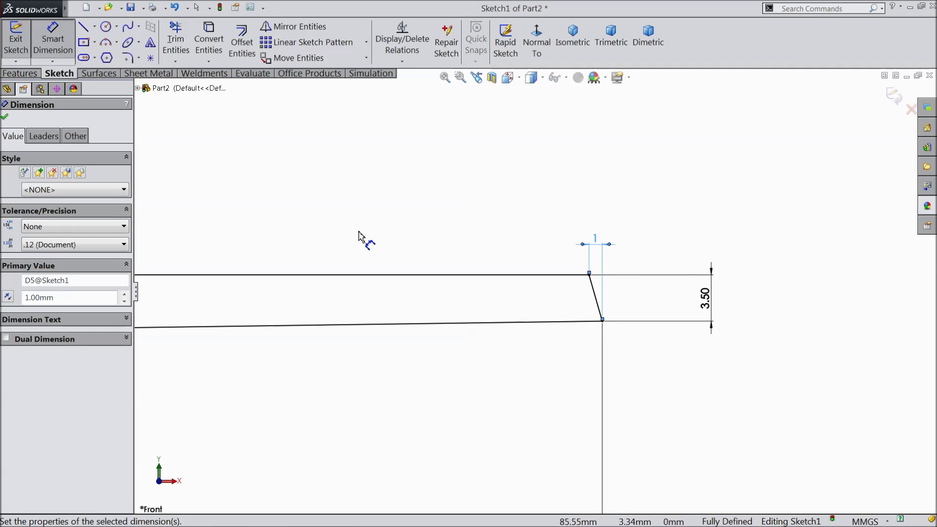
pyautogui.scroll(5, 359, 249)
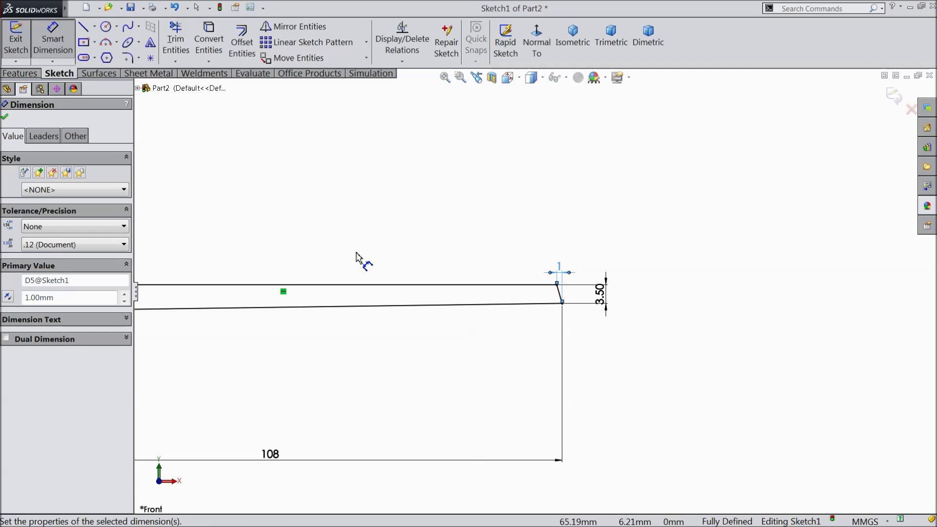
pyautogui.click(4, 118)
# - Sketch two connected tangent arcs from the origin for the fork head's upper curve, the second bowing downward with a radius of about 20 mm
pyautogui.click(87, 29)
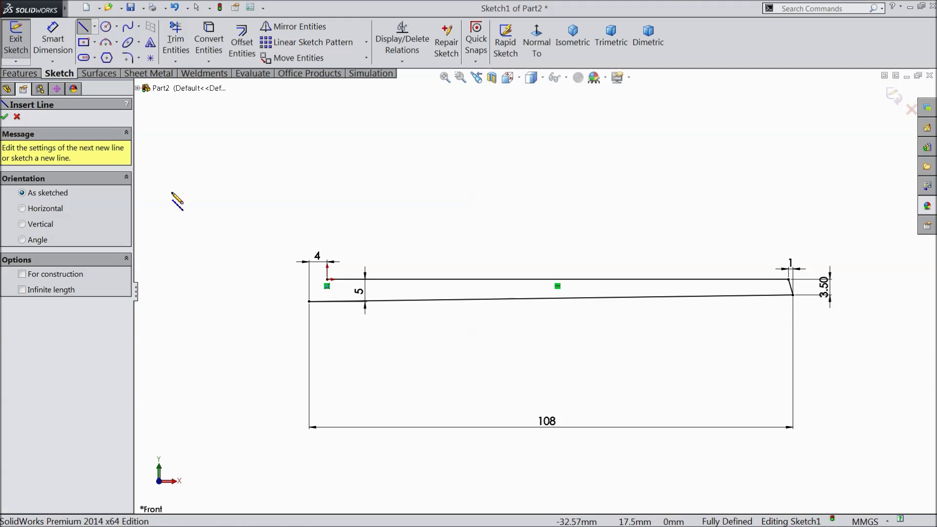
pyautogui.scroll(-4, 293, 230)
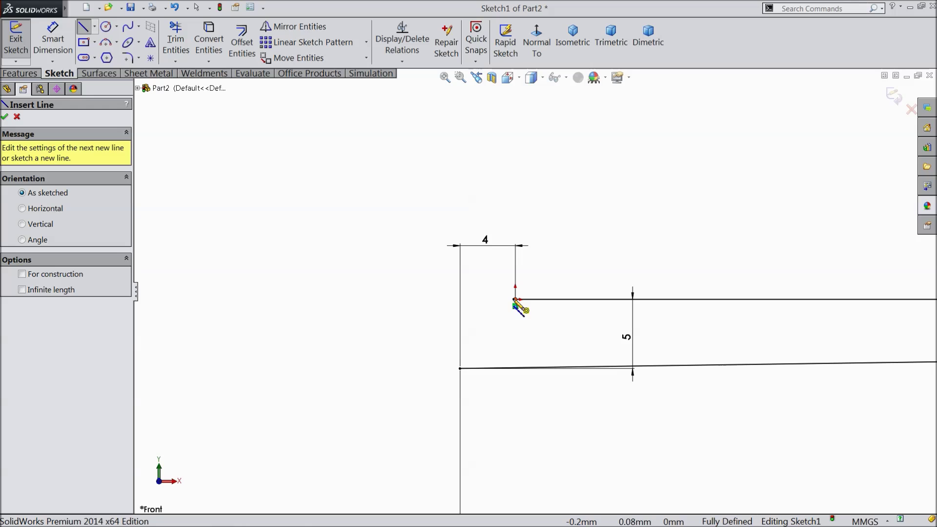
pyautogui.click(515, 299)
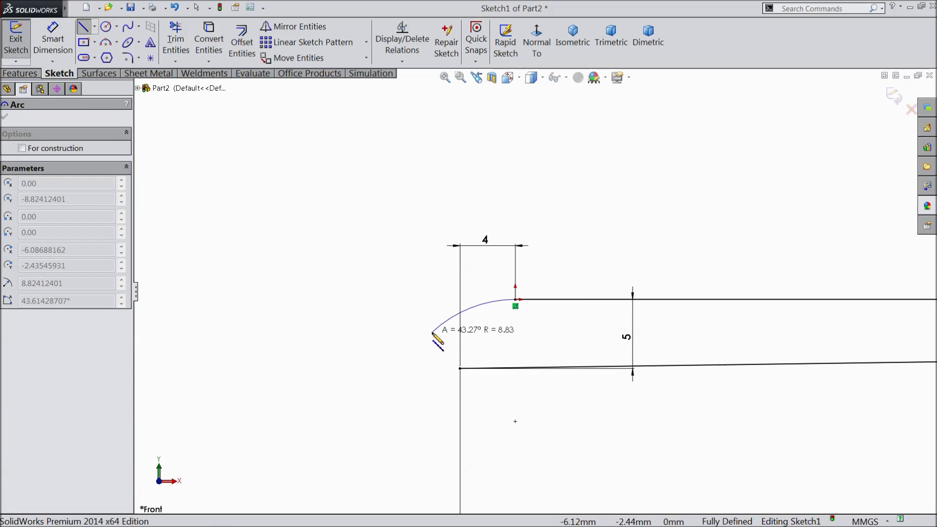
pyautogui.click(417, 340)
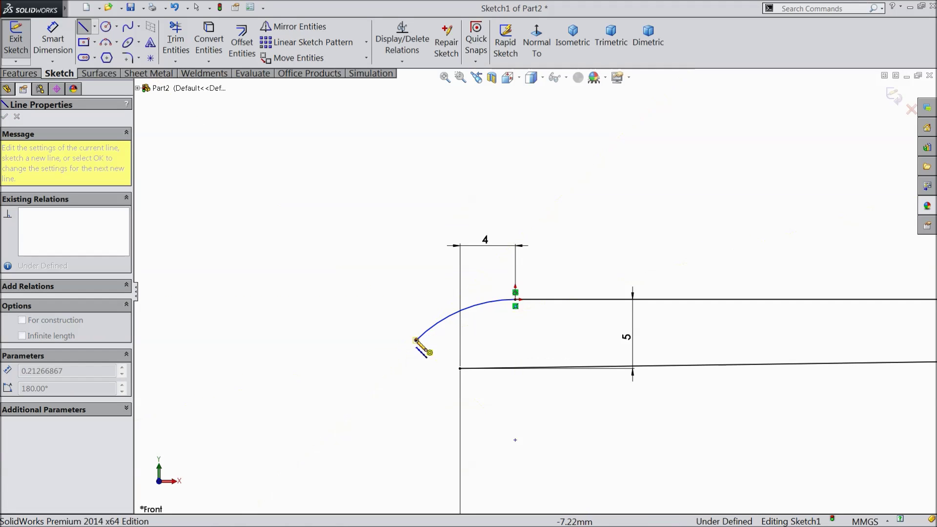
pyautogui.scroll(3, 287, 392)
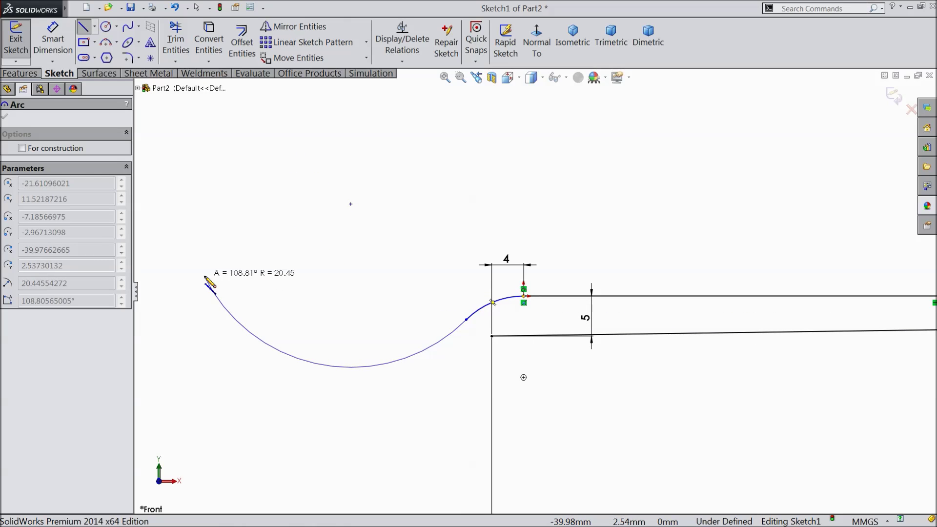
pyautogui.click(204, 276)
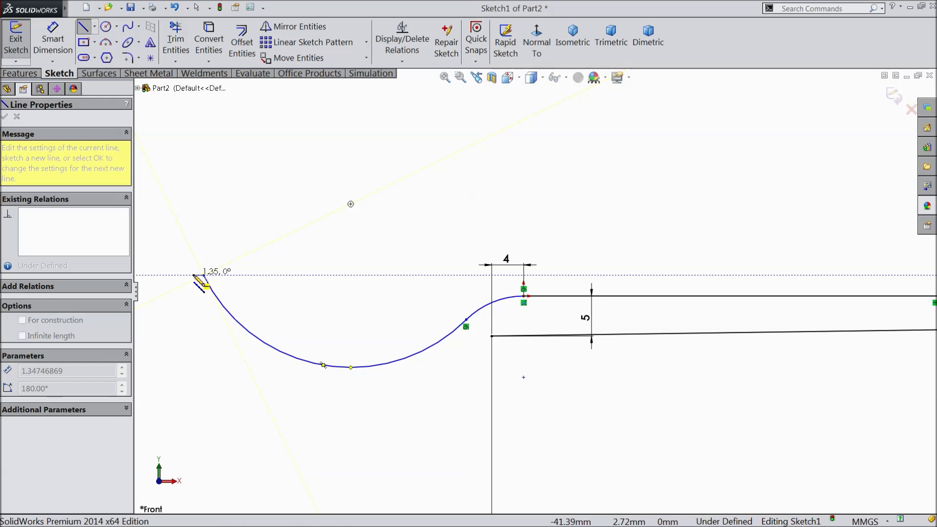
# - Close the fork head with a horizontal tip line about 1.35 mm long and a lower arc ending at the lower handle line's endpoint
pyautogui.click(198, 281)
pyautogui.press('a')
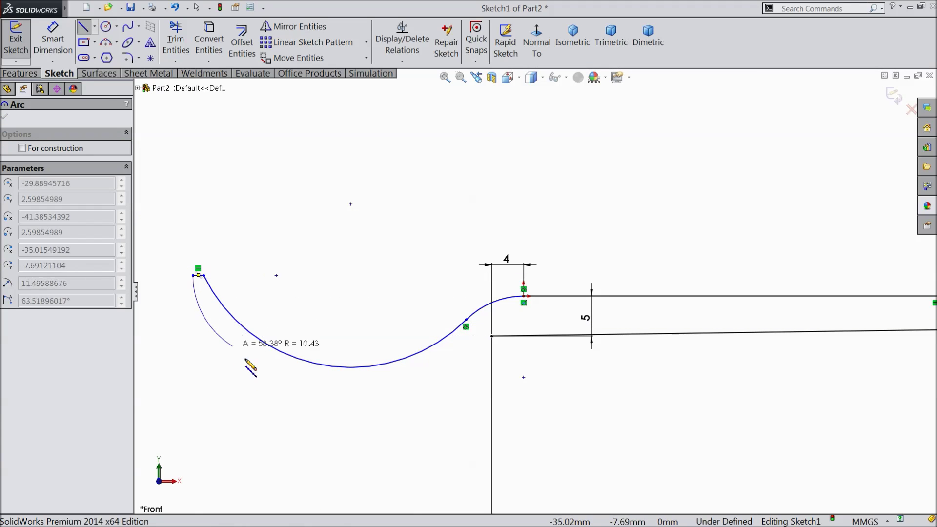
pyautogui.click(492, 336)
pyautogui.rightClick(357, 227)
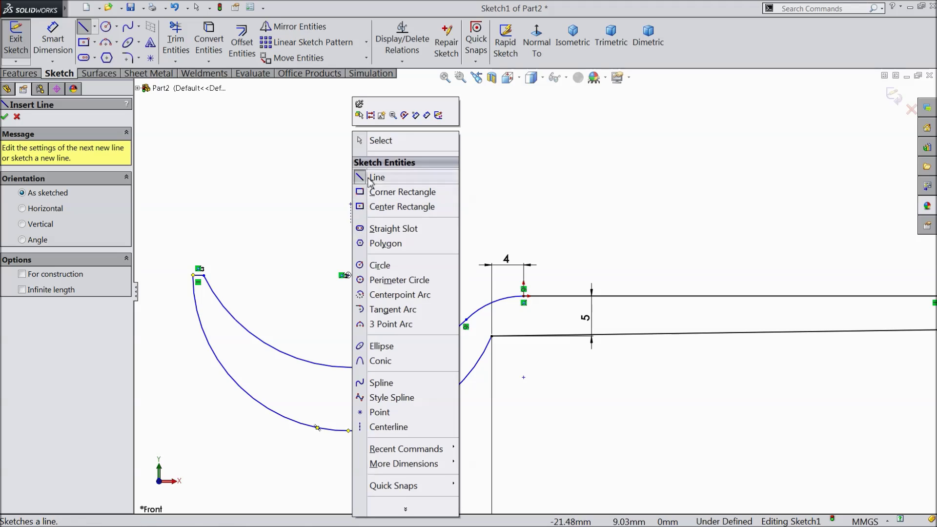
pyautogui.click(377, 140)
# - Sketch a horizontal centerline from the origin, extending away from the handle past the fork head's tip
pyautogui.click(95, 27)
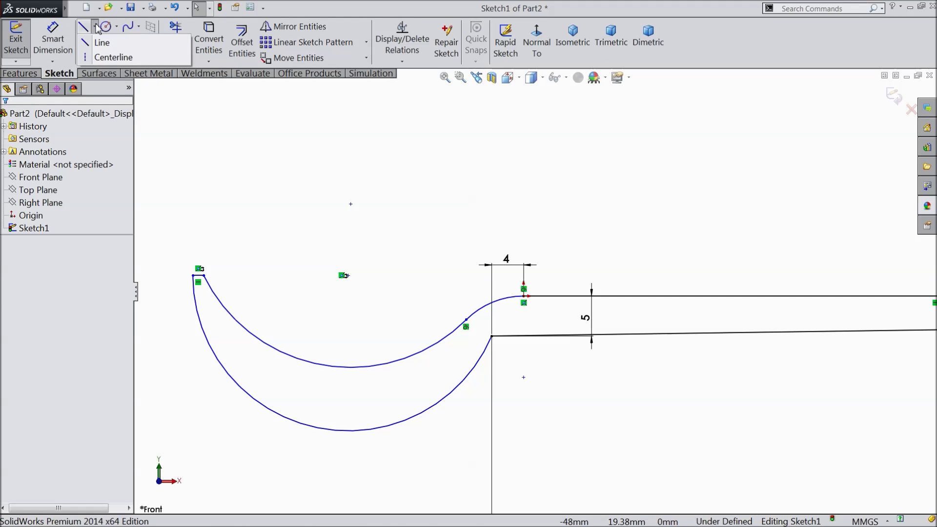
pyautogui.click(101, 56)
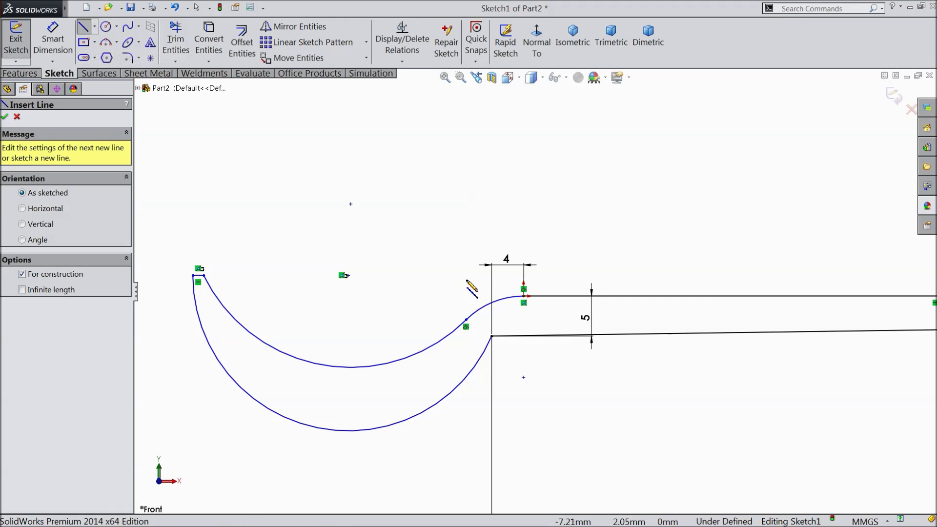
pyautogui.click(524, 296)
pyautogui.press('z')
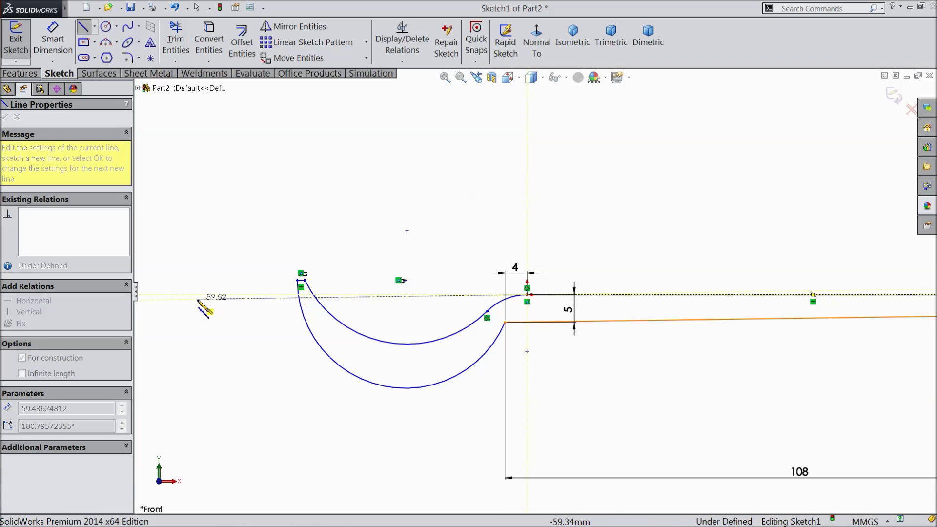
pyautogui.click(216, 295)
pyautogui.rightClick(223, 214)
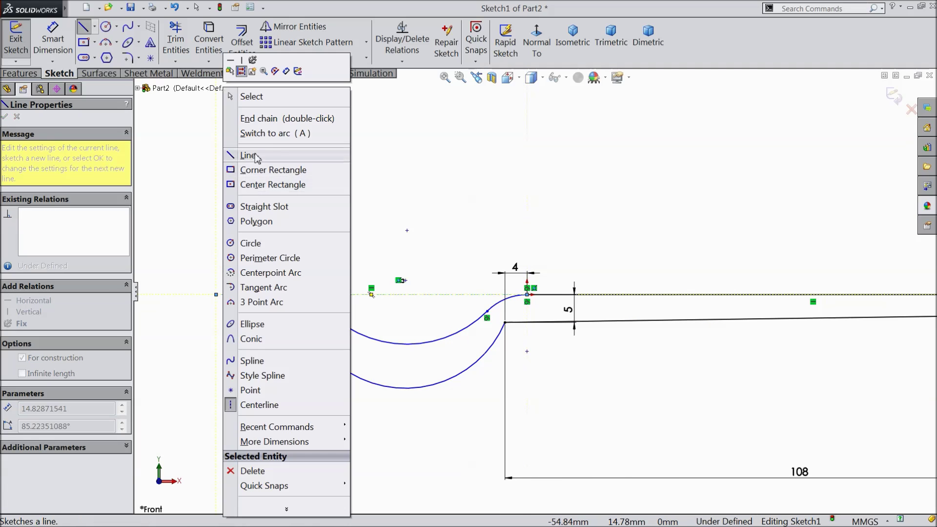
pyautogui.click(257, 98)
# - Sketch a vertical centerline about 17.4 mm long upward from the lowest point of the fork head's upper arc
pyautogui.click(96, 29)
pyautogui.click(105, 54)
pyautogui.scroll(-4, 422, 347)
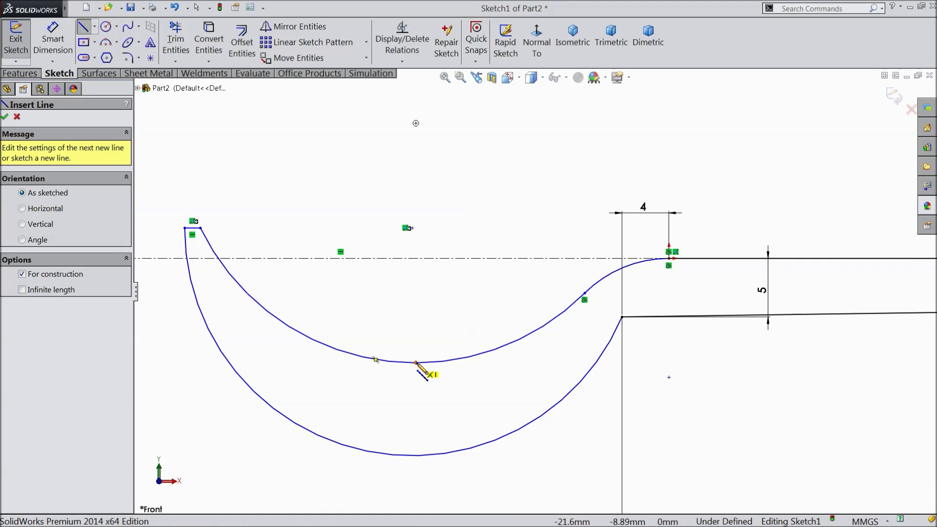
pyautogui.click(415, 362)
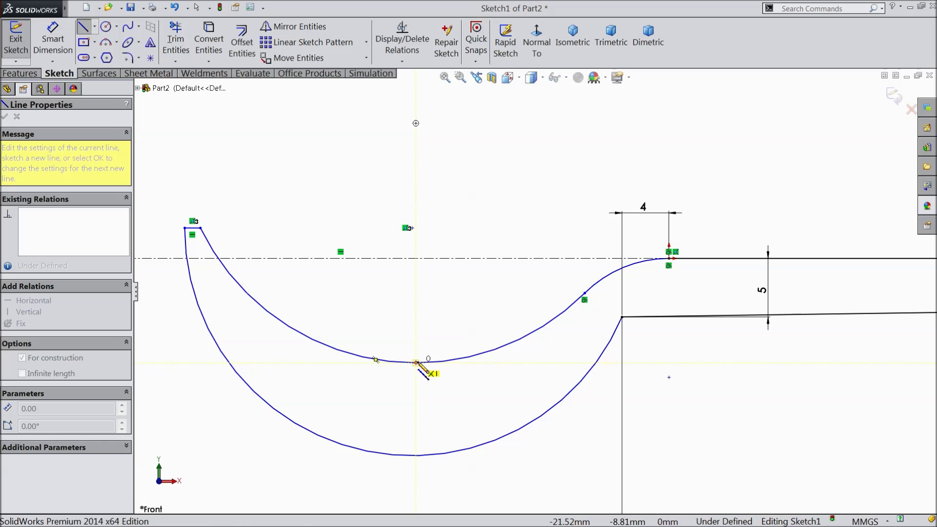
pyautogui.click(415, 161)
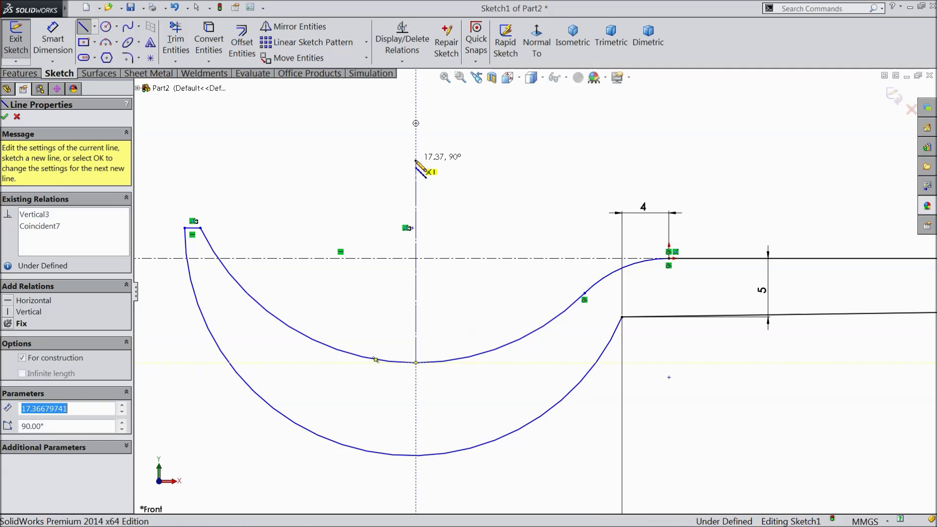
pyautogui.rightClick(417, 163)
pyautogui.click(458, 107)
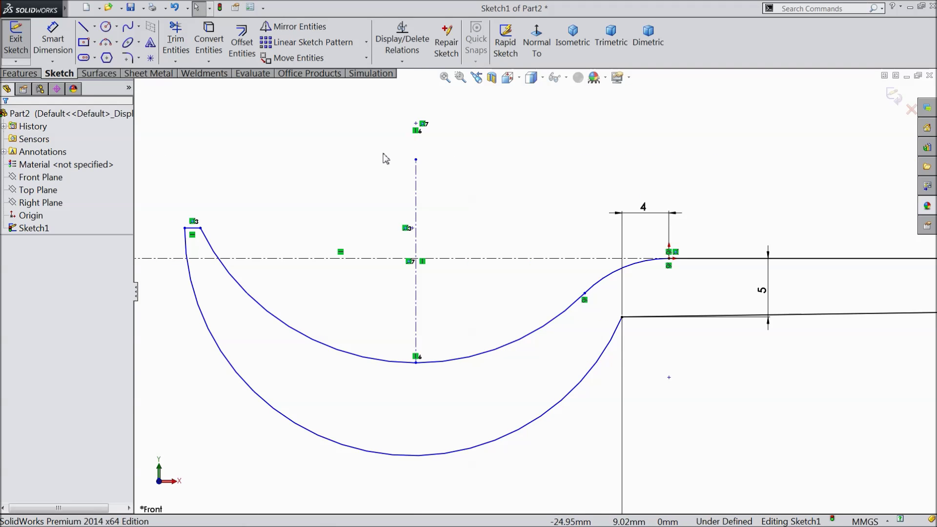
# - Sketch a short horizontal centerline toward the handle from the lowest point of the fork head's upper arc
pyautogui.click(94, 26)
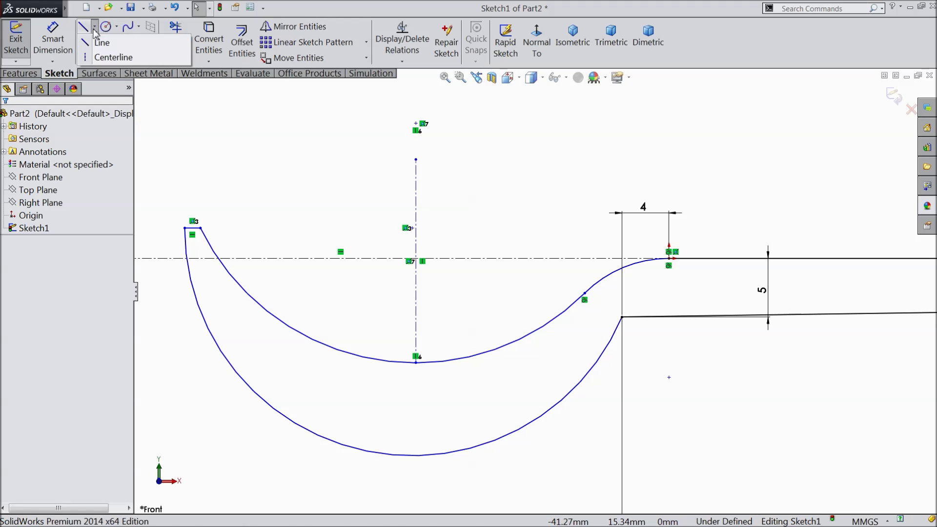
pyautogui.click(104, 56)
pyautogui.scroll(-4, 483, 373)
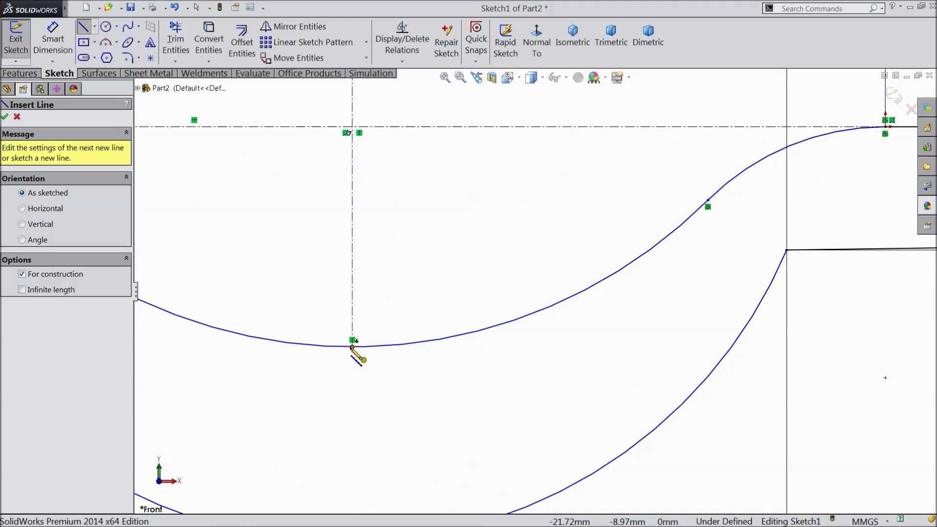
pyautogui.click(353, 347)
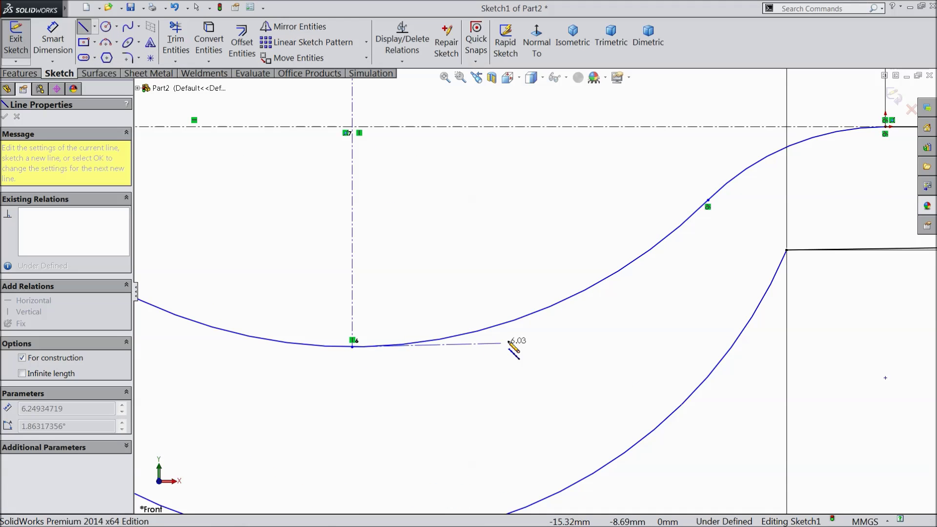
pyautogui.click(547, 347)
pyautogui.rightClick(551, 345)
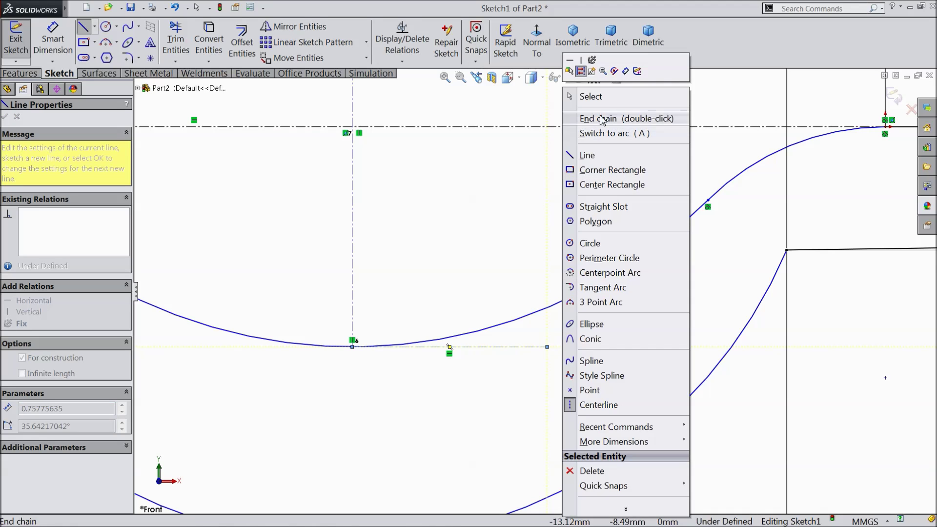
pyautogui.click(591, 97)
# - Sketch a short horizontal centerline toward the handle from the lowest point of the fork head's lower arc
pyautogui.click(94, 26)
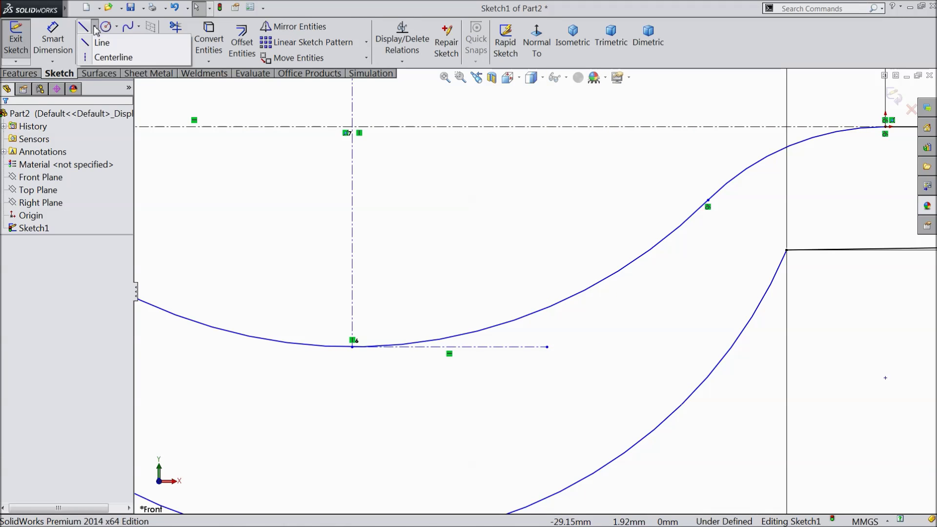
pyautogui.click(103, 54)
pyautogui.scroll(-3, 376, 323)
pyautogui.scroll(-3, 471, 468)
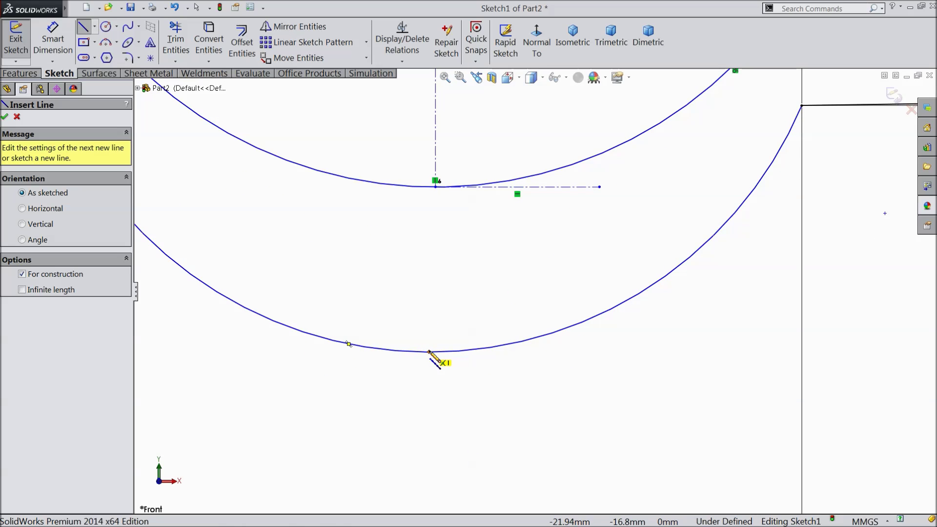
pyautogui.click(429, 351)
pyautogui.click(584, 354)
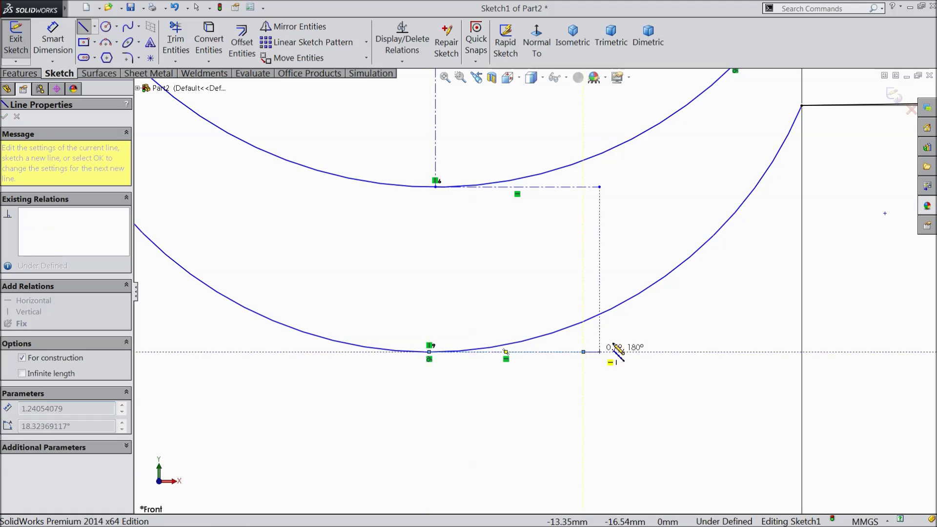
pyautogui.rightClick(613, 352)
pyautogui.click(656, 95)
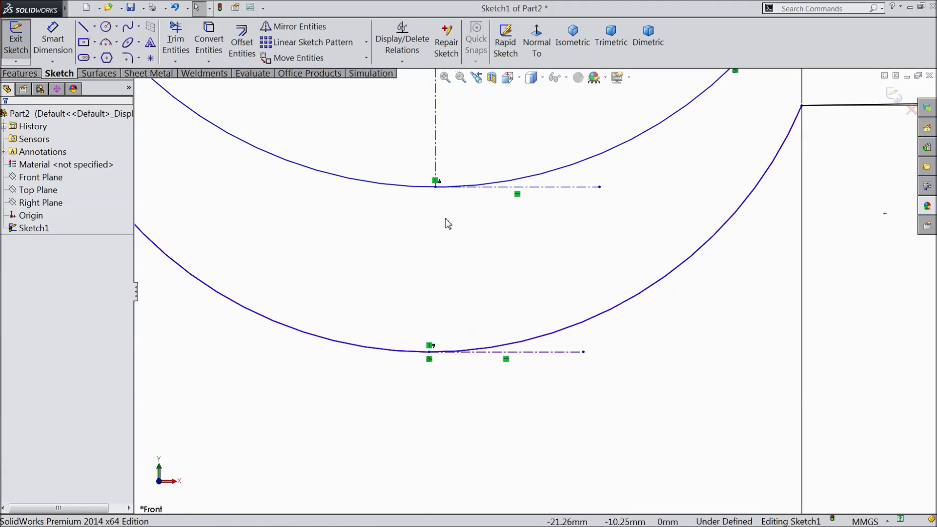
# - Add a tangent relation between the fork head's upper arc and the short horizontal centerline at its lowest point
pyautogui.click(513, 185)
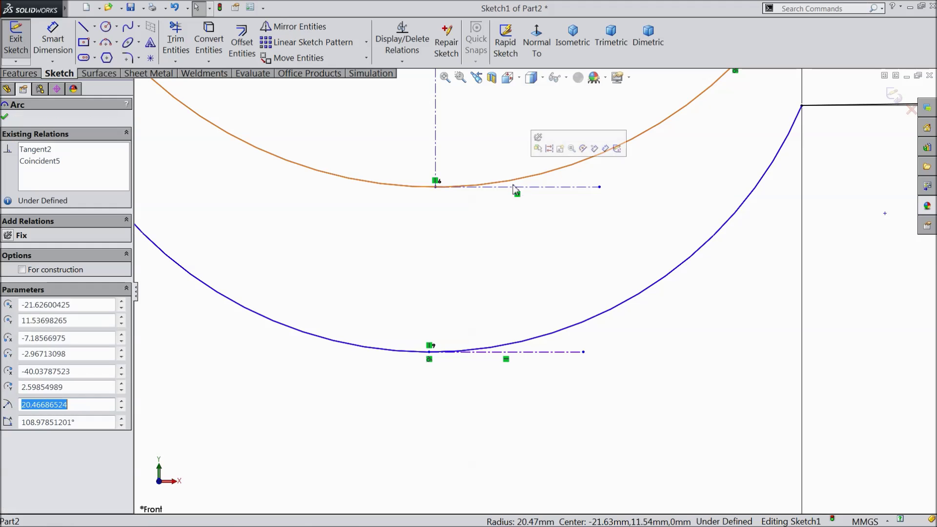
pyautogui.click(546, 193)
pyautogui.keyDown('ctrl'); pyautogui.click(568, 161); pyautogui.keyUp('ctrl')
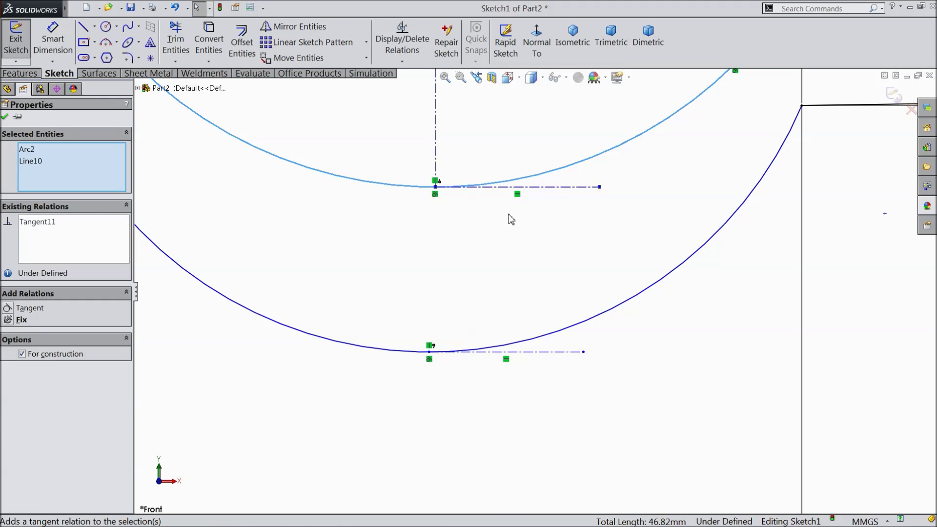
# - Dimension the vertical distance between the lowest points of the fork head's two arcs as 3 mm and finish dimensioning
pyautogui.click(53, 39)
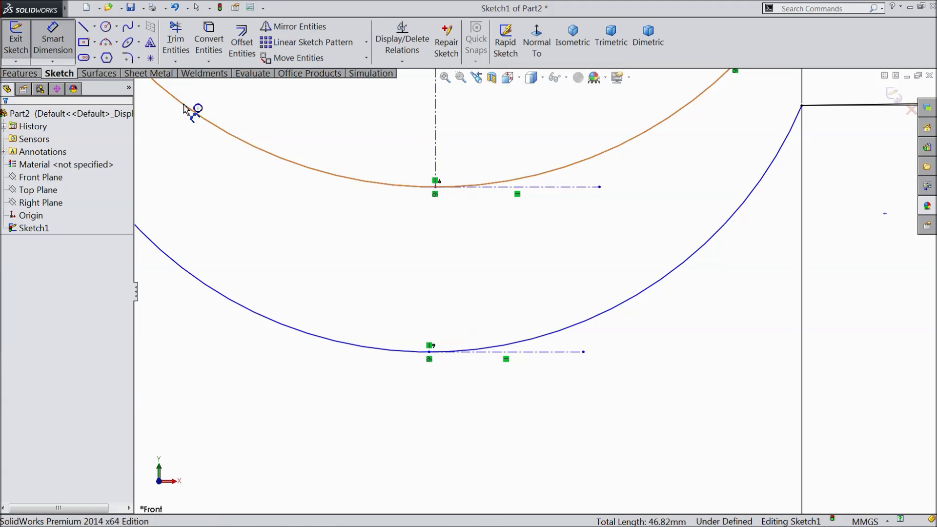
pyautogui.click(435, 187)
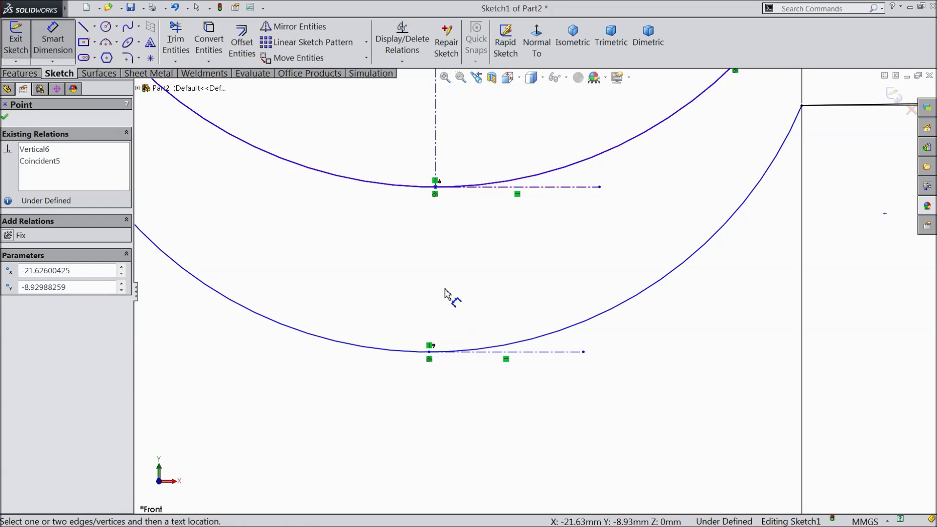
pyautogui.click(430, 352)
pyautogui.click(505, 300)
pyautogui.write('3')
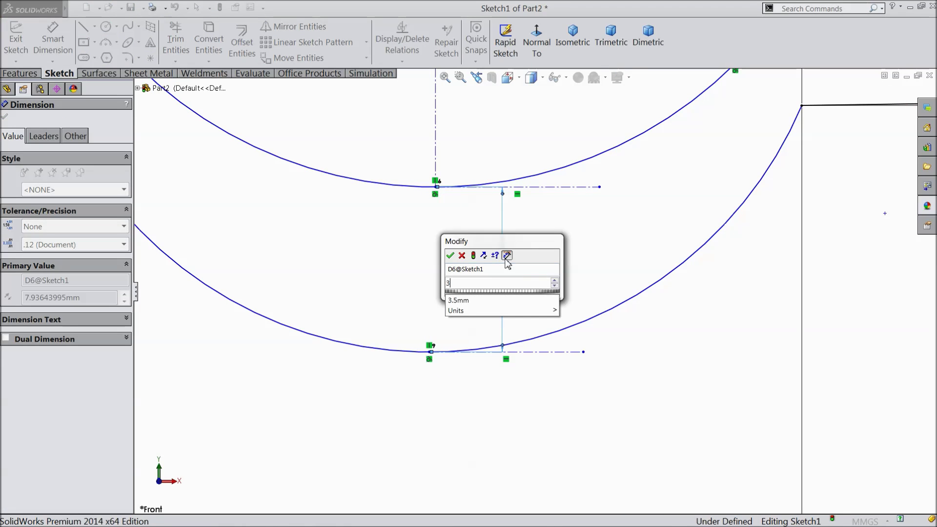
pyautogui.press('Return')
pyautogui.scroll(3, 471, 191)
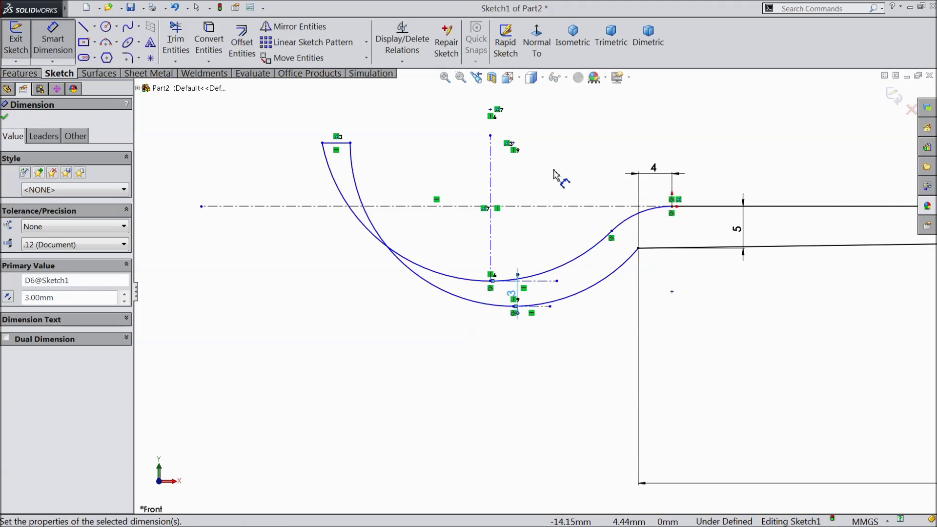
pyautogui.scroll(-2, 554, 173)
pyautogui.click(5, 117)
# - Move the tip line's outer endpoint away from the handle to about X -41.6, Y 7.2 mm to uncross the head's arcs
pyautogui.scroll(-4, 336, 170)
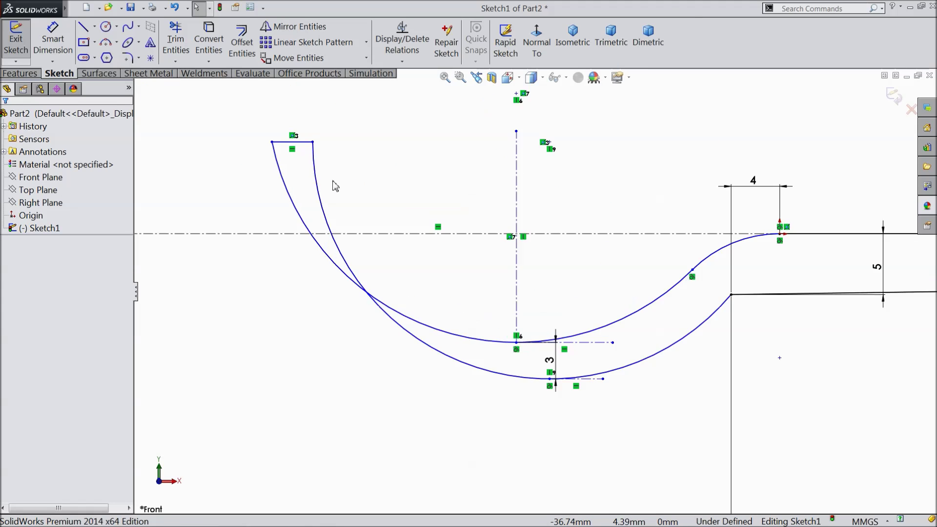
pyautogui.moveTo(361, 166); pyautogui.dragTo(315, 171)
pyautogui.scroll(2, 513, 268)
pyautogui.scroll(-3, 464, 253)
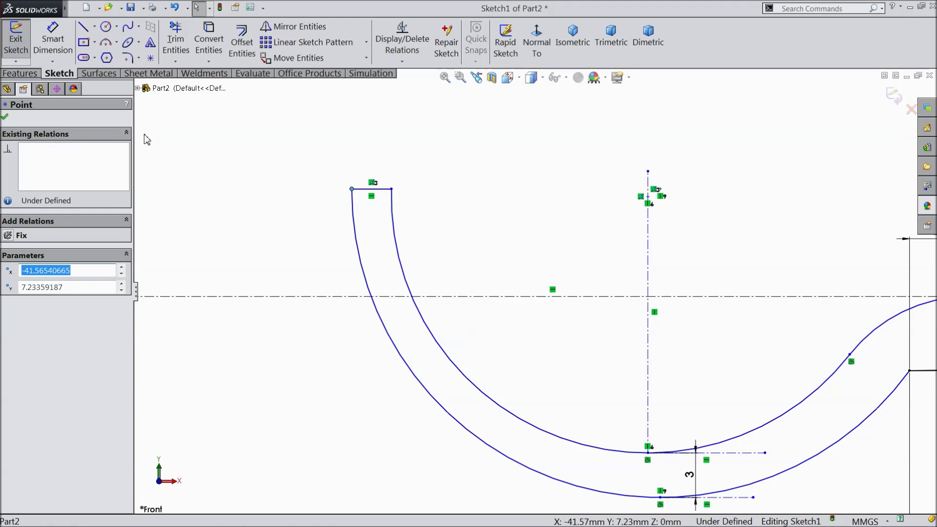
# - Dimension the tip line's height above the long horizontal centerline as 1 mm and finish dimensioning
pyautogui.click(54, 44)
pyautogui.click(375, 189)
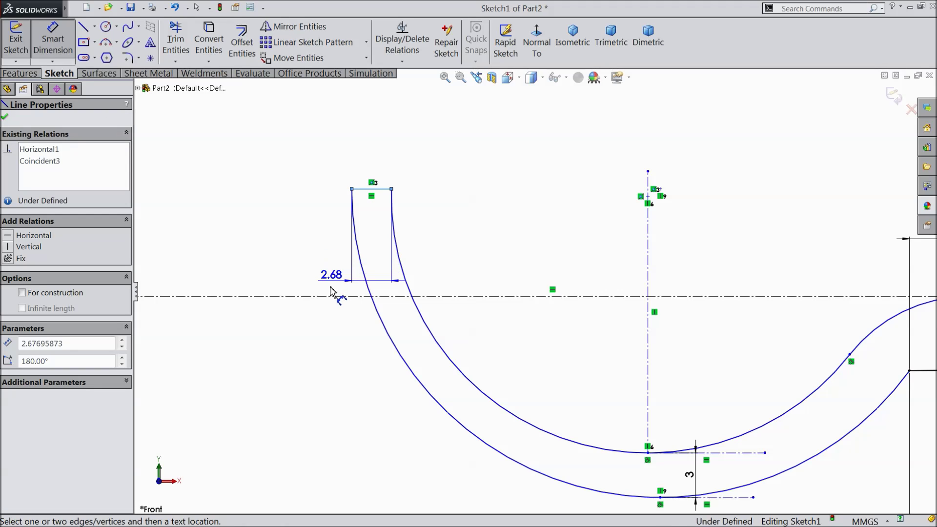
pyautogui.click(330, 296)
pyautogui.click(288, 268)
pyautogui.write('1')
pyautogui.press('Return')
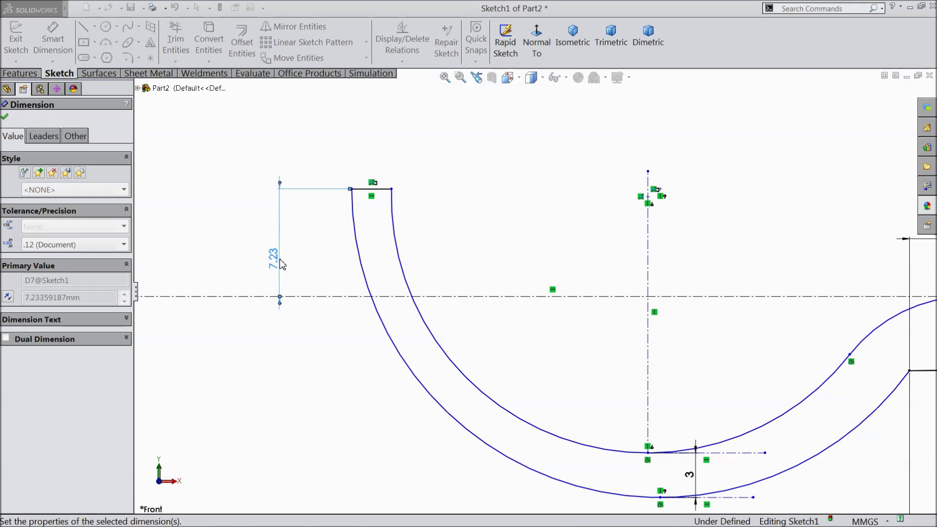
pyautogui.scroll(4, 396, 274)
pyautogui.scroll(-3, 530, 348)
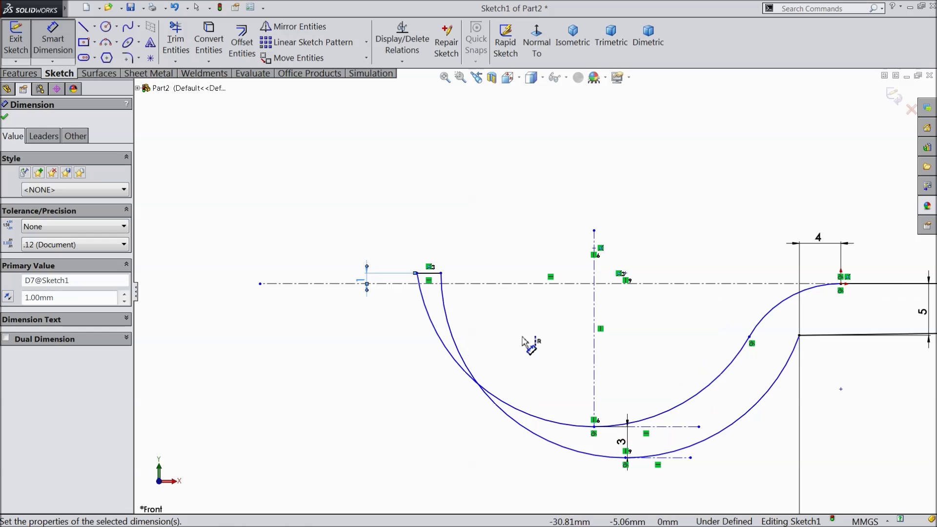
pyautogui.click(7, 118)
# - Shift the tip line's outer endpoint horizontally to about X -41.9 mm so the head's arcs run side by side again
pyautogui.scroll(-3, 393, 259)
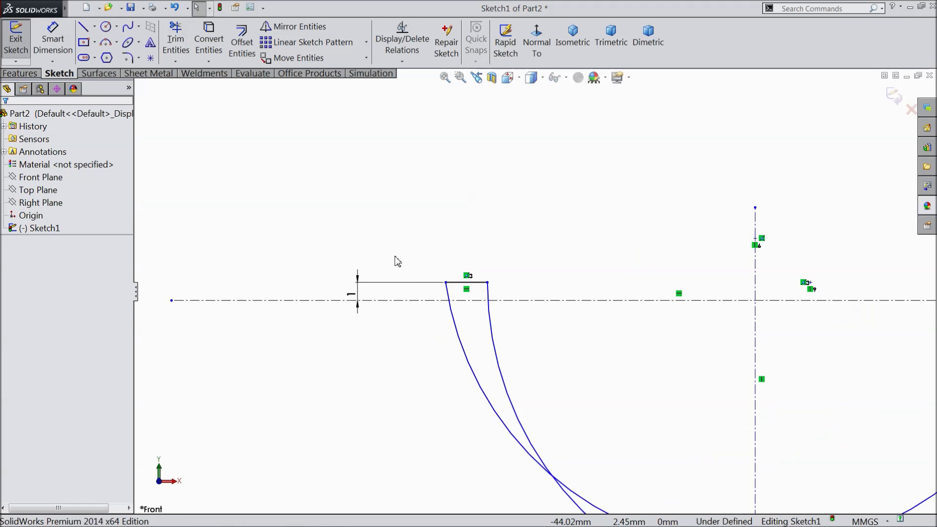
pyautogui.moveTo(544, 296); pyautogui.dragTo(458, 295)
pyautogui.scroll(4, 566, 284)
pyautogui.scroll(2, 566, 284)
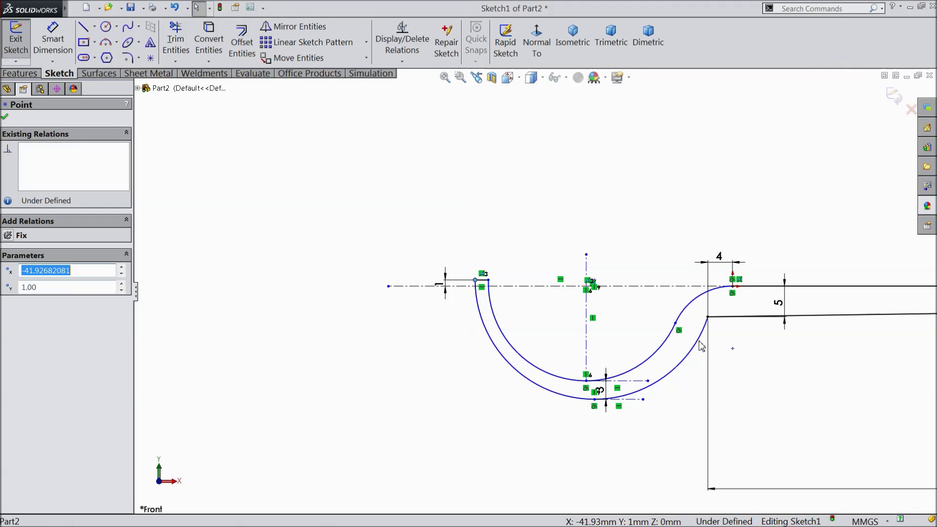
# - Dimension the fork's overall horizontal length from the tip's outer endpoint to the handle end's lower corner as 147 mm, then leave dimensioning
pyautogui.click(54, 45)
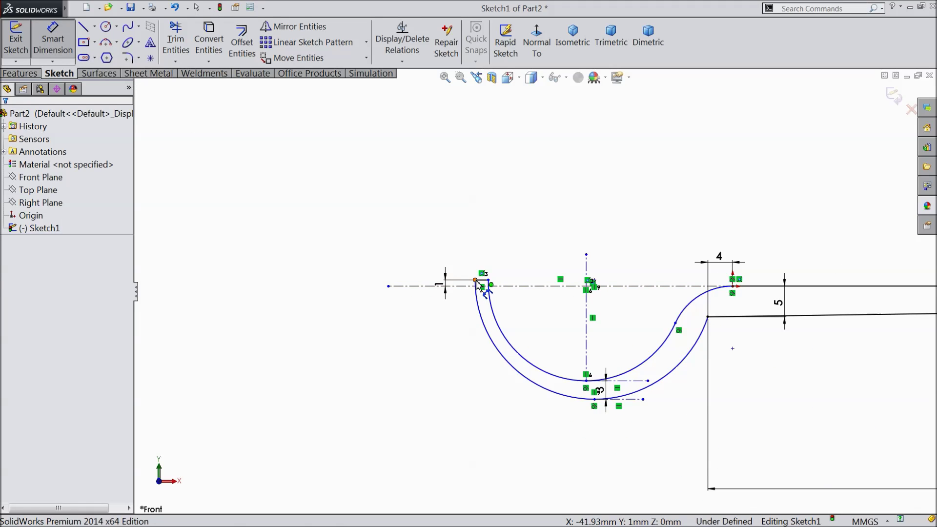
pyautogui.click(476, 282)
pyautogui.press('f')
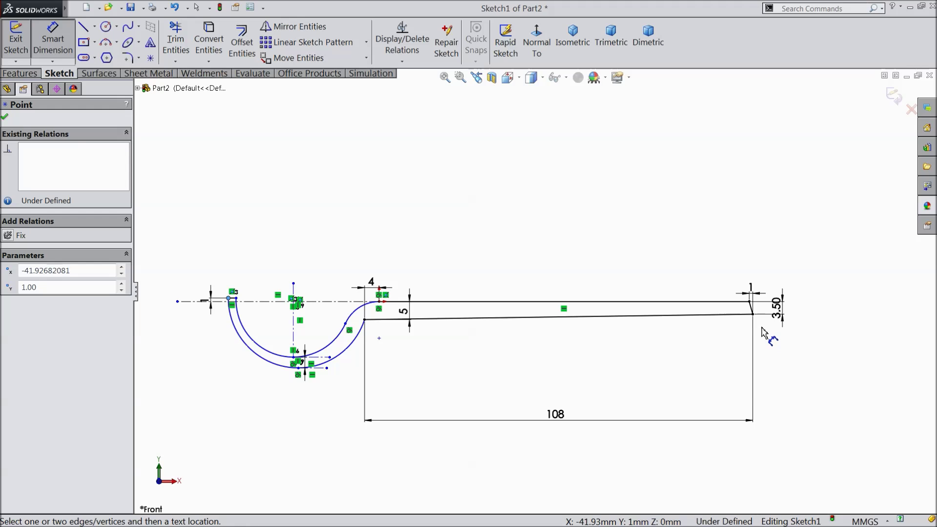
pyautogui.click(753, 314)
pyautogui.click(440, 176)
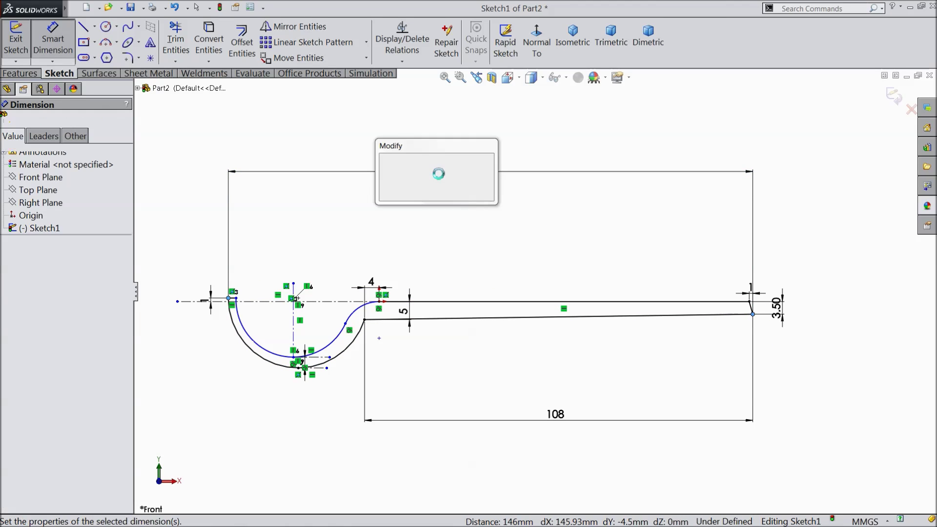
pyautogui.write('147')
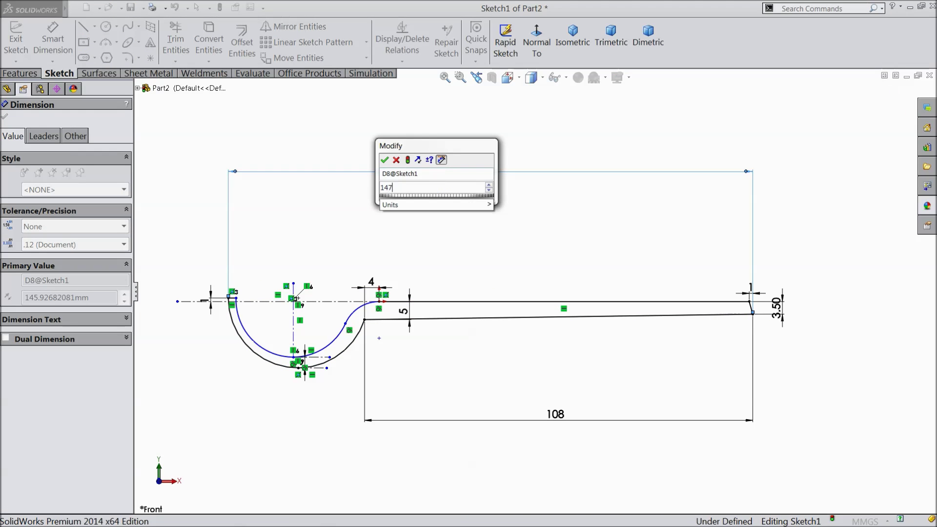
pyautogui.click(385, 160)
pyautogui.scroll(-1, 333, 234)
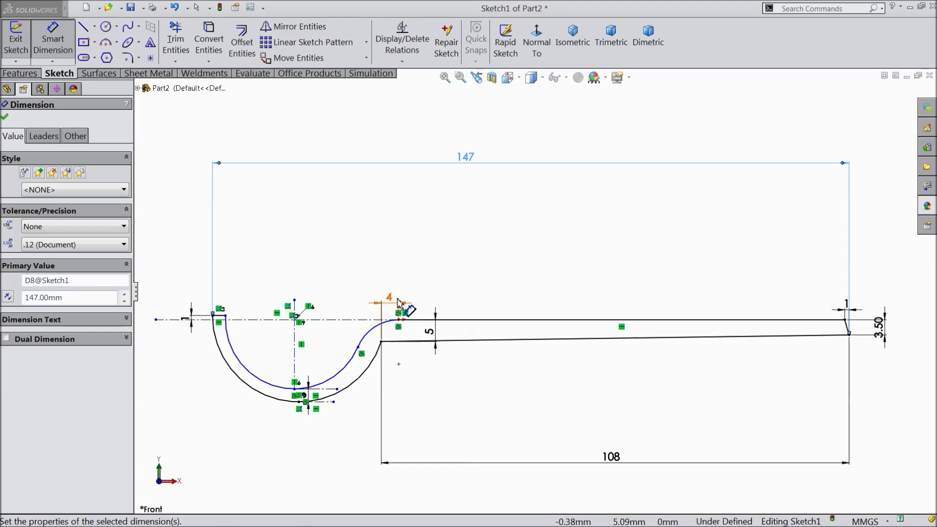
pyautogui.press('Escape')
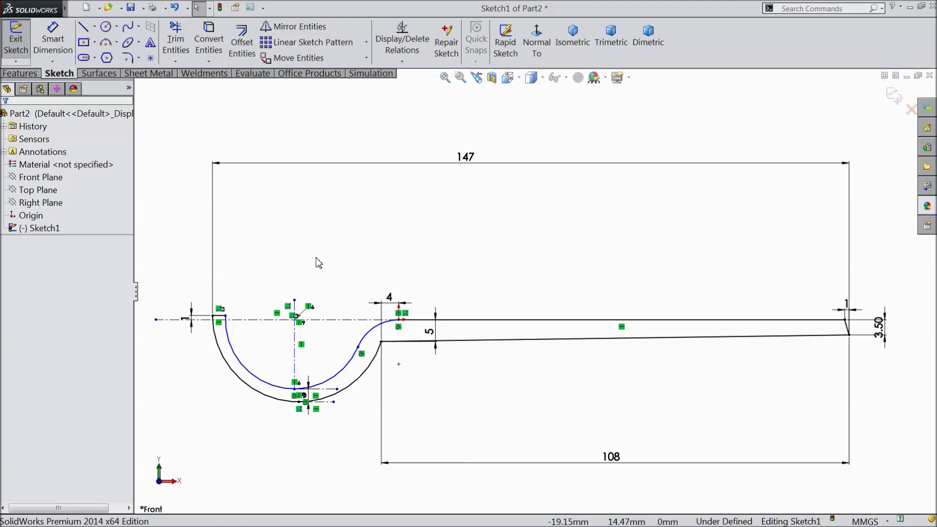
# - Dimension the short tip line's length as 0.5 mm and leave dimensioning
pyautogui.scroll(-3, 312, 293)
pyautogui.scroll(3, 352, 351)
pyautogui.scroll(-3, 476, 388)
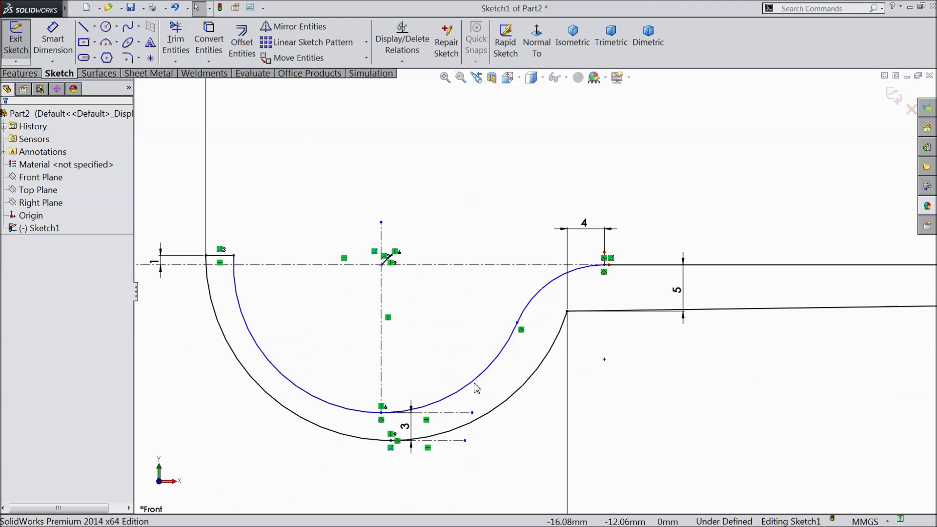
pyautogui.click(42, 41)
pyautogui.click(225, 256)
pyautogui.click(221, 222)
pyautogui.write('0.')
pyautogui.press('Return')
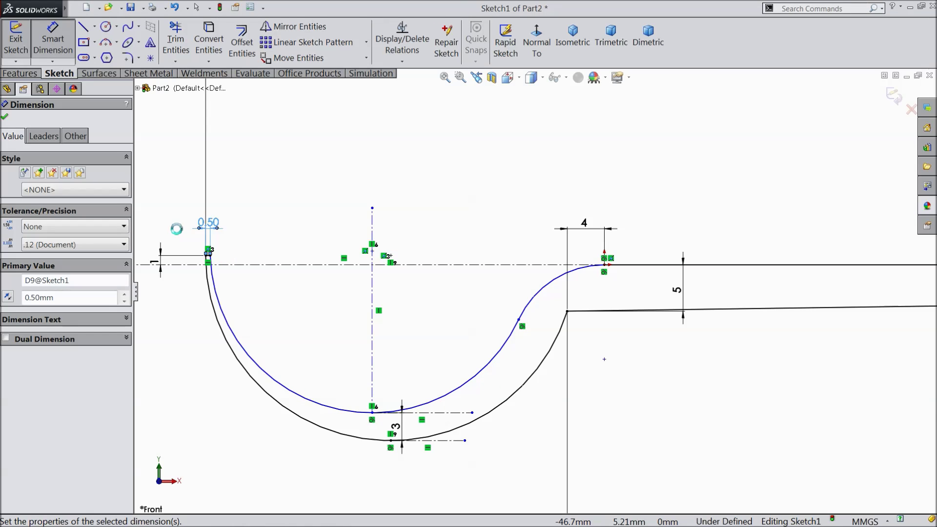
pyautogui.scroll(-3, 263, 234)
pyautogui.scroll(4, 317, 244)
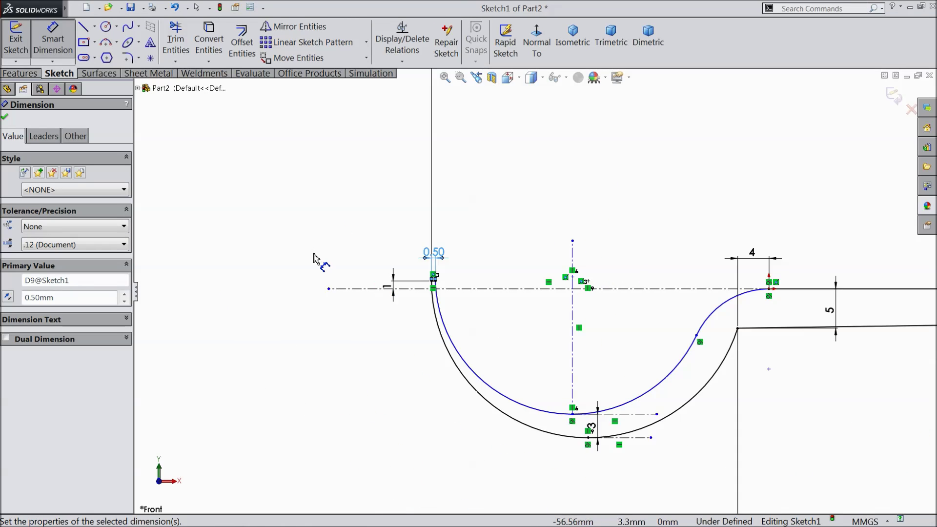
pyautogui.scroll(-3, 480, 427)
pyautogui.press('Escape')
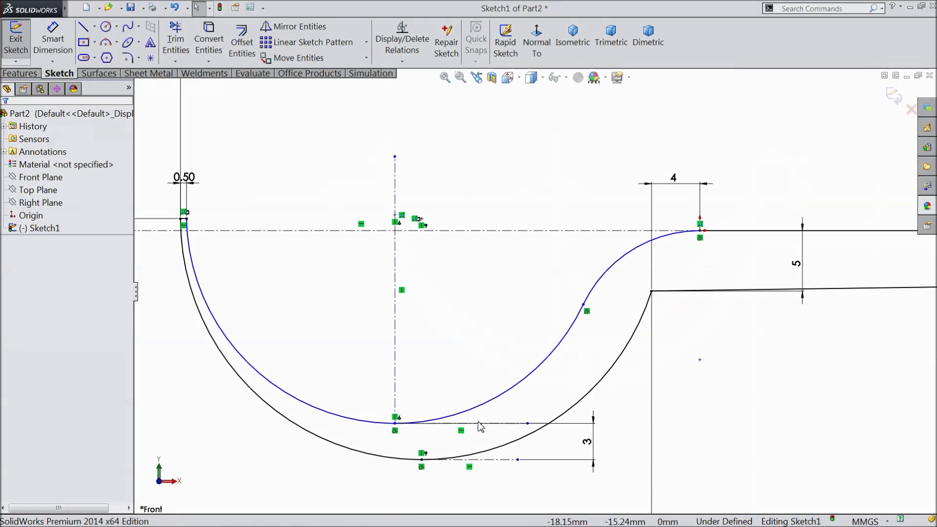
# - Delete the 3 mm dimension between the head arcs' lowest points and the vertical centerline above them
pyautogui.click(588, 443)
pyautogui.press('Delete')
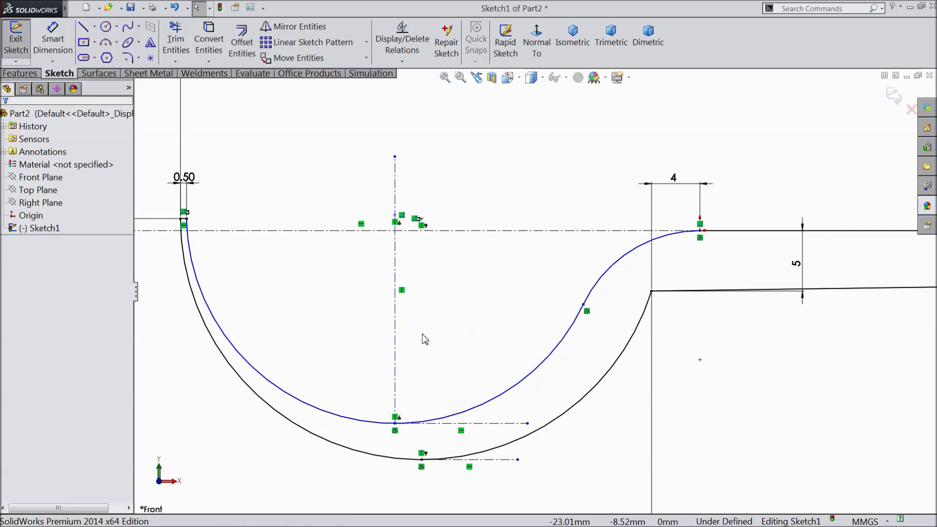
pyautogui.click(395, 305)
pyautogui.press('Delete')
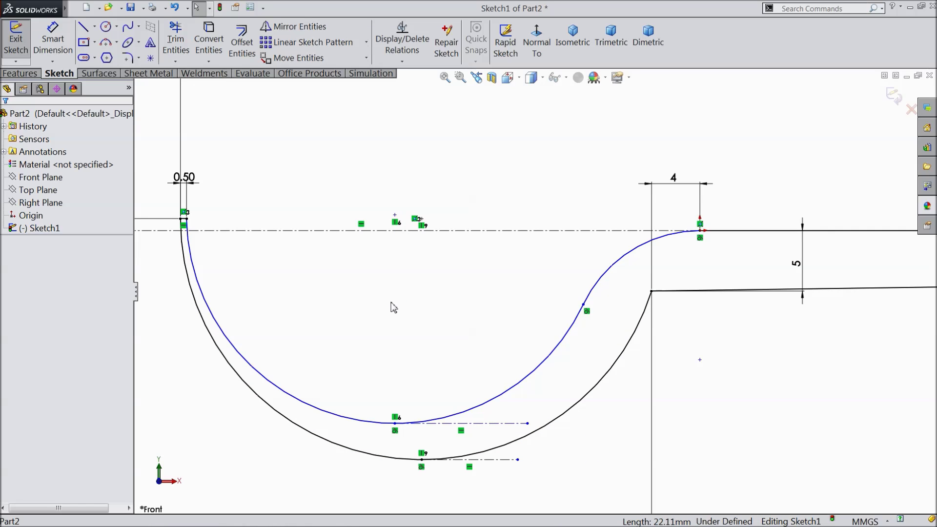
# - Dimension the inner head arc's lowest point 8.5 mm below the long horizontal centerline
pyautogui.click(394, 423)
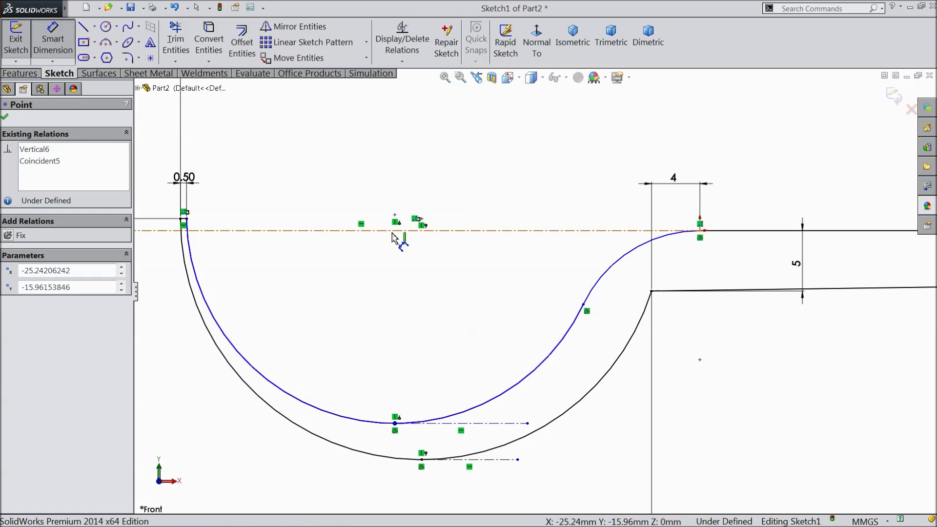
pyautogui.click(398, 231)
pyautogui.click(295, 308)
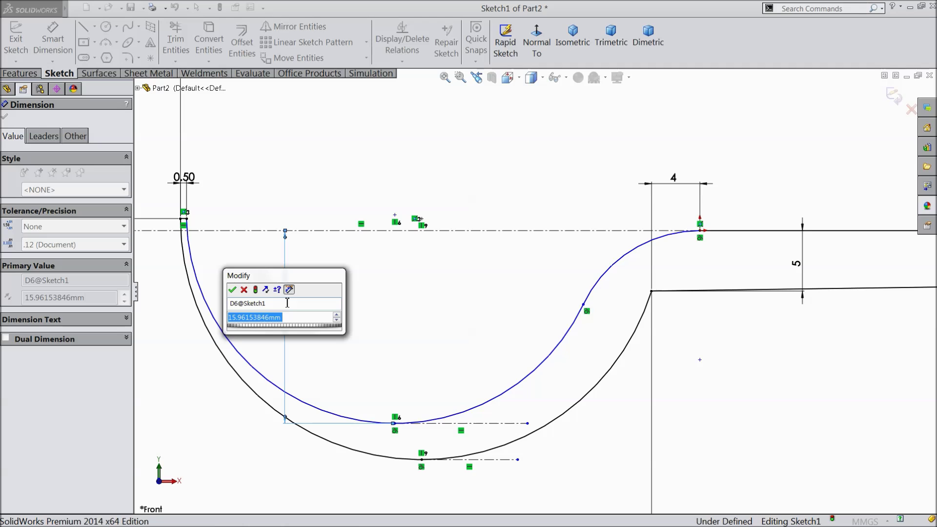
pyautogui.write('8.5')
pyautogui.click(232, 290)
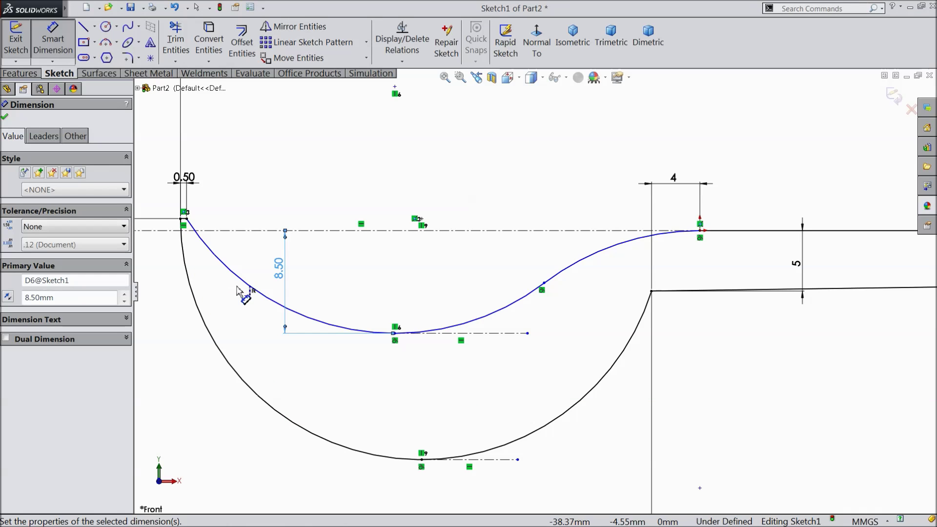
# - Add a driven vertical dimension between the lowest points of the inner and outer head arcs, then finish dimensioning
pyautogui.click(421, 459)
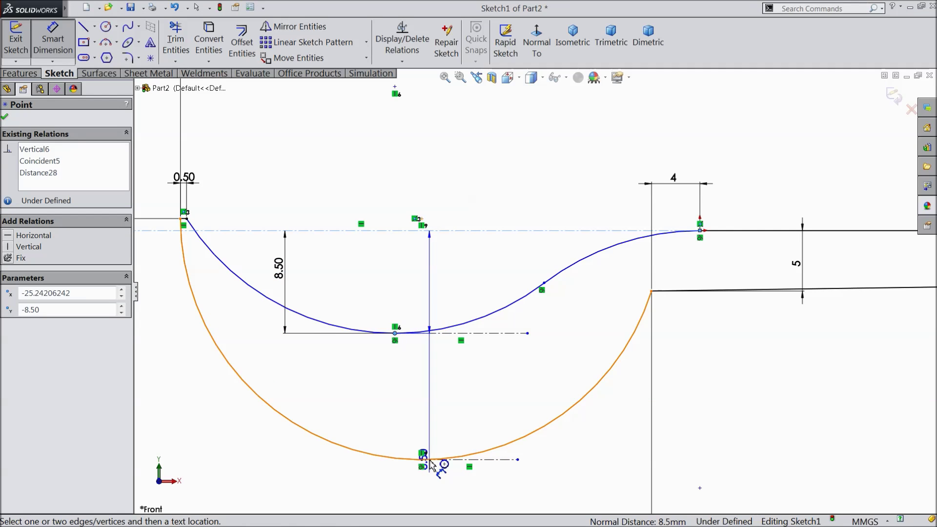
pyautogui.click(396, 333)
pyautogui.click(467, 387)
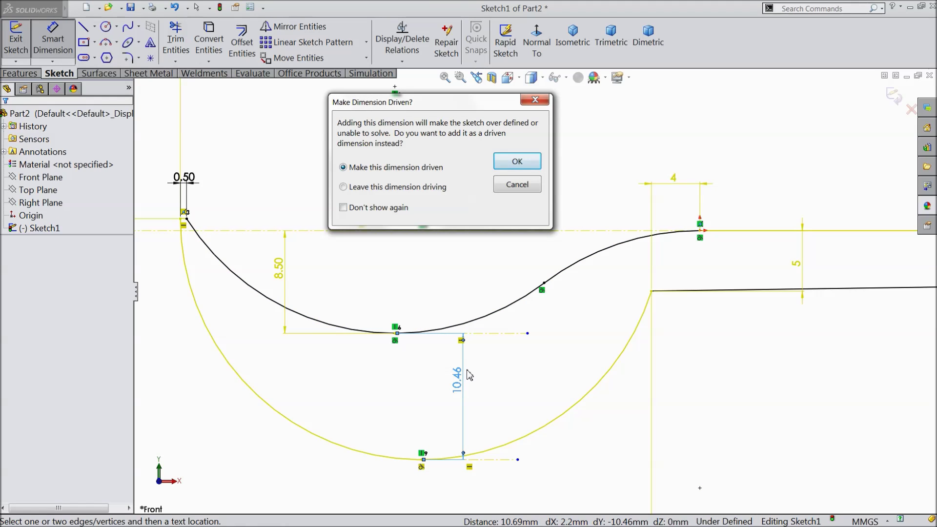
pyautogui.click(517, 161)
pyautogui.scroll(-2, 449, 460)
pyautogui.scroll(3, 445, 459)
pyautogui.scroll(-3, 477, 403)
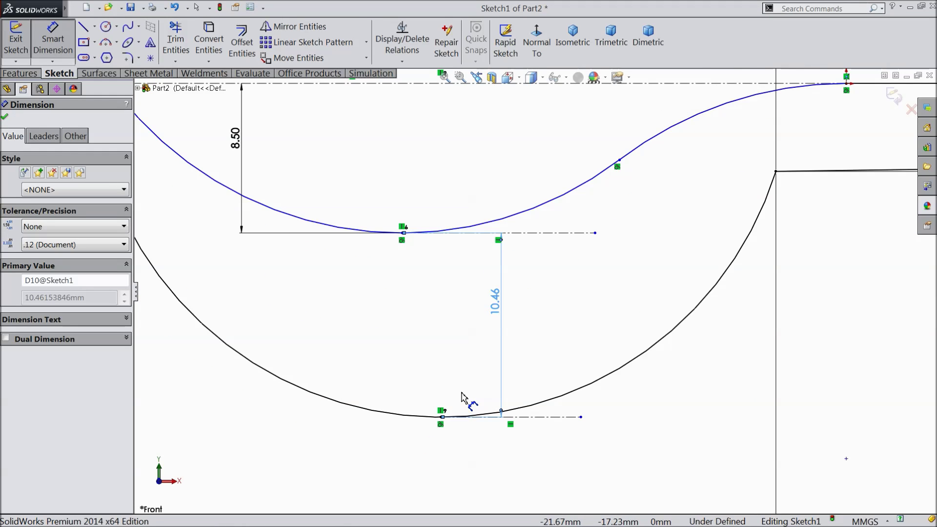
pyautogui.click(6, 119)
# - Delete the driven dimension between the two head arcs' lowest points
pyautogui.scroll(3, 268, 274)
pyautogui.scroll(1, 532, 301)
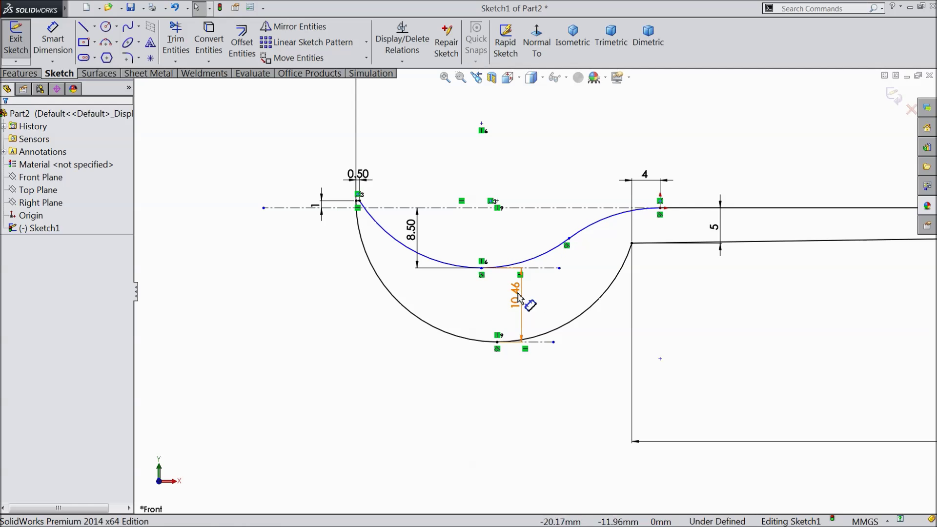
pyautogui.click(519, 297)
pyautogui.press('Delete')
pyautogui.scroll(-2, 537, 209)
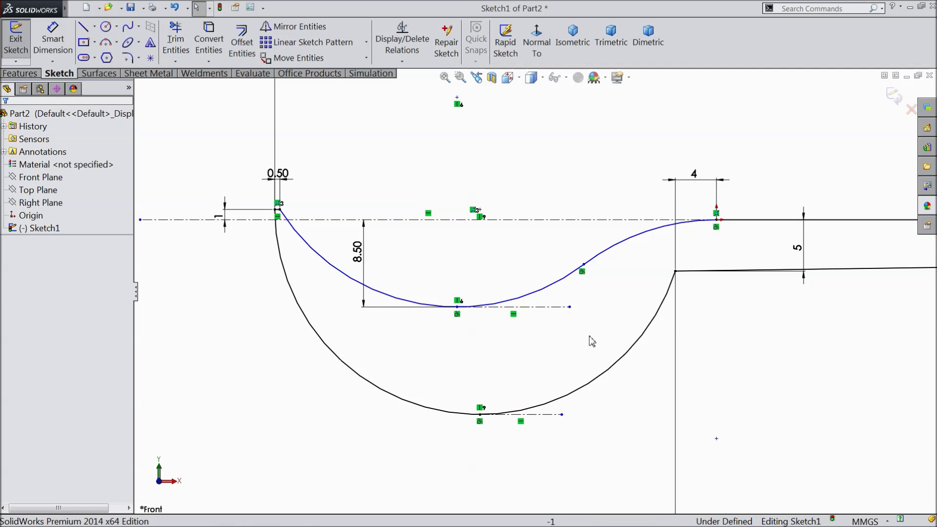
# - Remove the coincident relation from the outer arc's center point and raise the arc's lowest point to about X -21.4, Y -12.5 mm
pyautogui.click(586, 388)
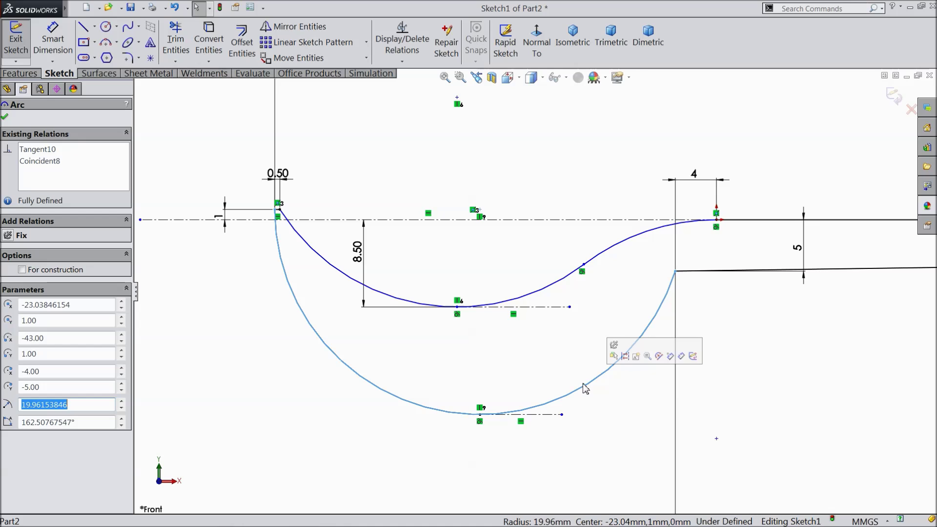
pyautogui.click(479, 211)
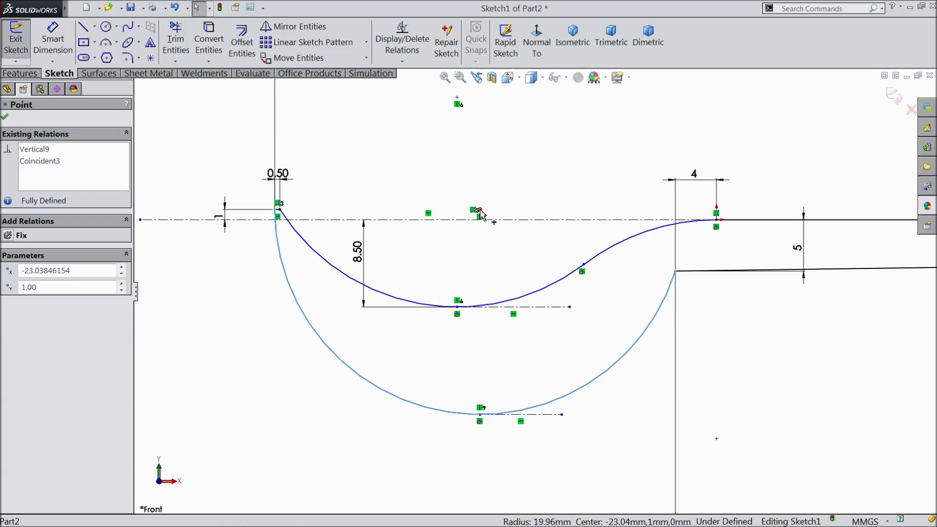
pyautogui.scroll(-3, 468, 201)
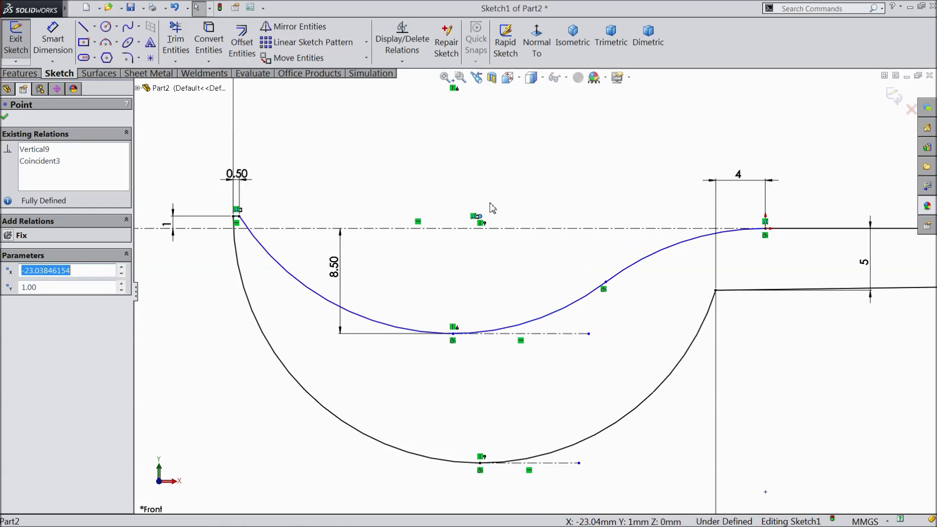
pyautogui.hotkey('ctrl', 'z')
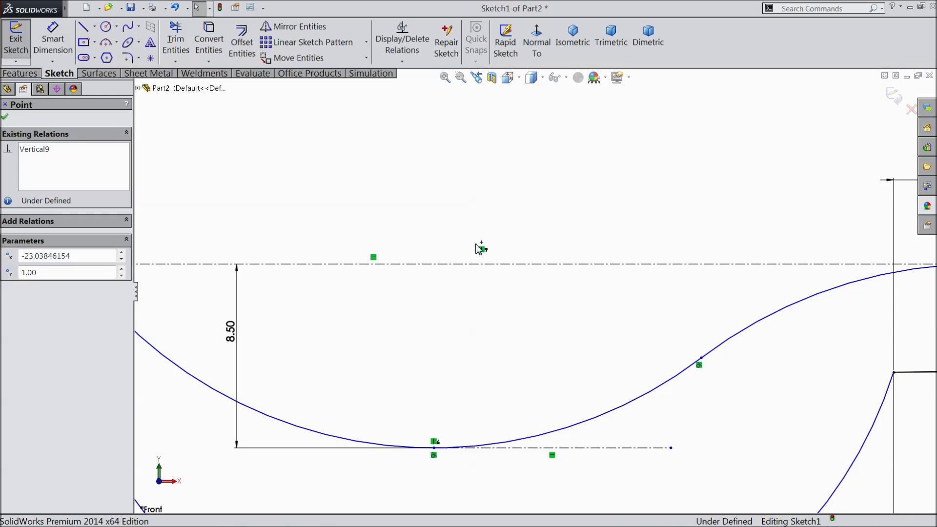
pyautogui.scroll(5, 477, 263)
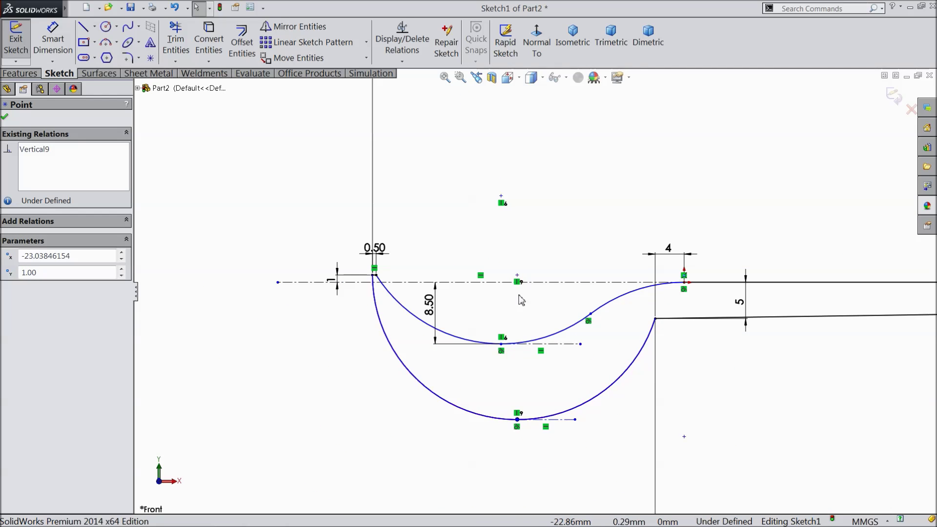
pyautogui.moveTo(519, 425); pyautogui.dragTo(510, 370)
pyautogui.scroll(-3, 532, 336)
# - Dimension the vertical distance between the lowest points of the inner and outer head arcs as 3 mm
pyautogui.click(52, 39)
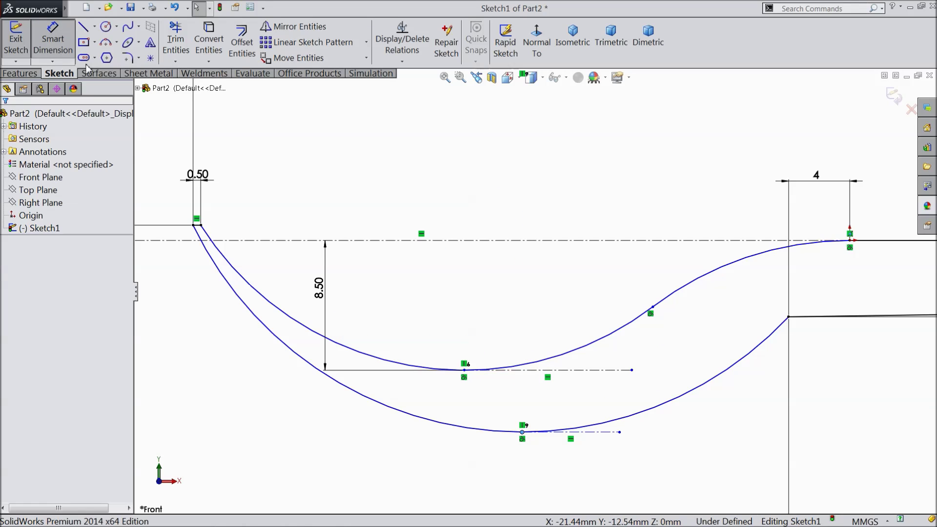
pyautogui.click(464, 370)
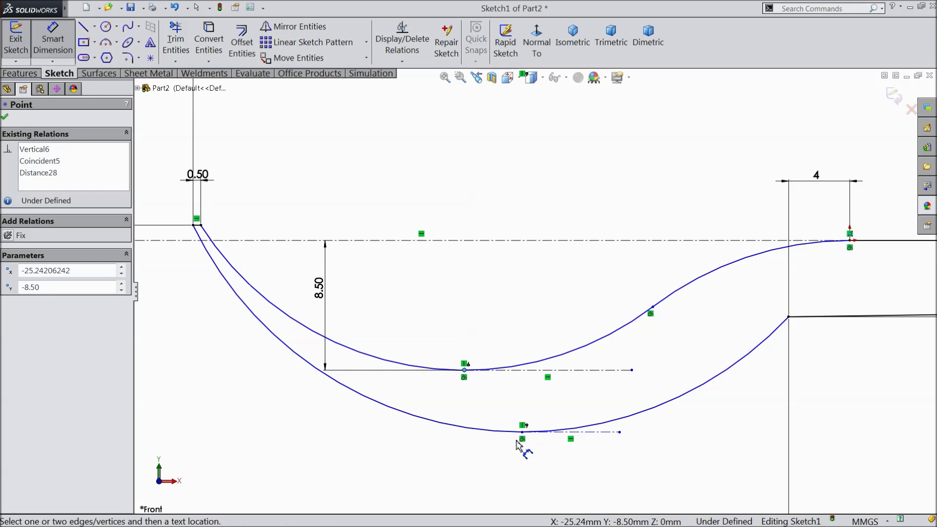
pyautogui.click(522, 432)
pyautogui.click(579, 407)
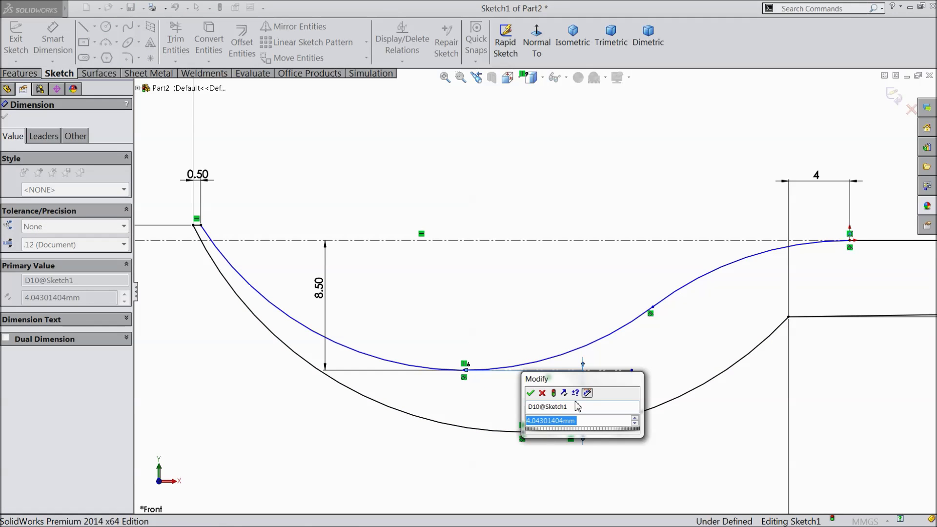
pyautogui.write('3')
pyautogui.click(530, 393)
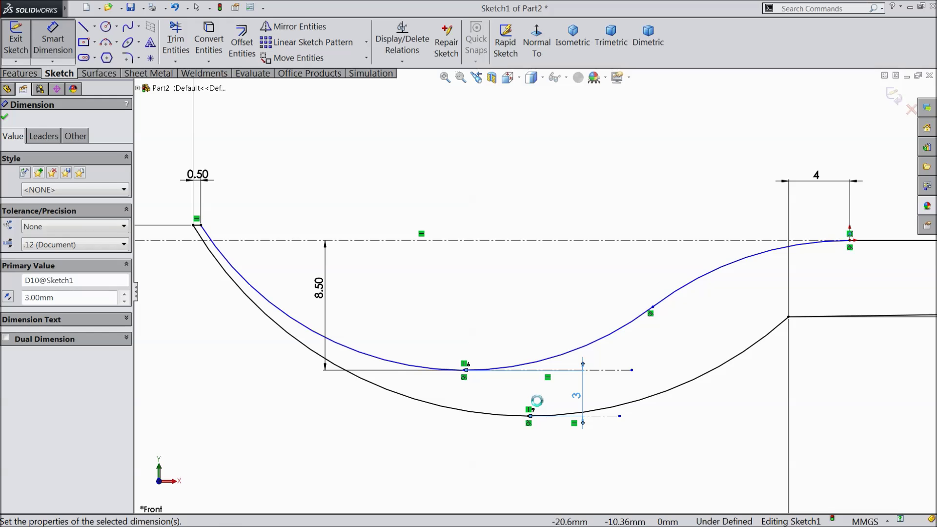
pyautogui.scroll(2, 532, 388)
pyautogui.scroll(-1, 677, 239)
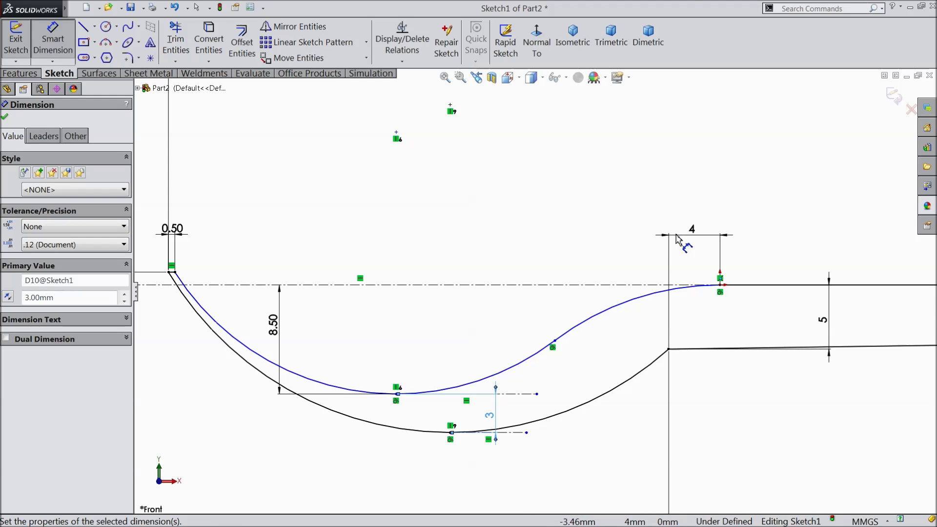
pyautogui.scroll(-2, 561, 335)
pyautogui.scroll(3, 537, 334)
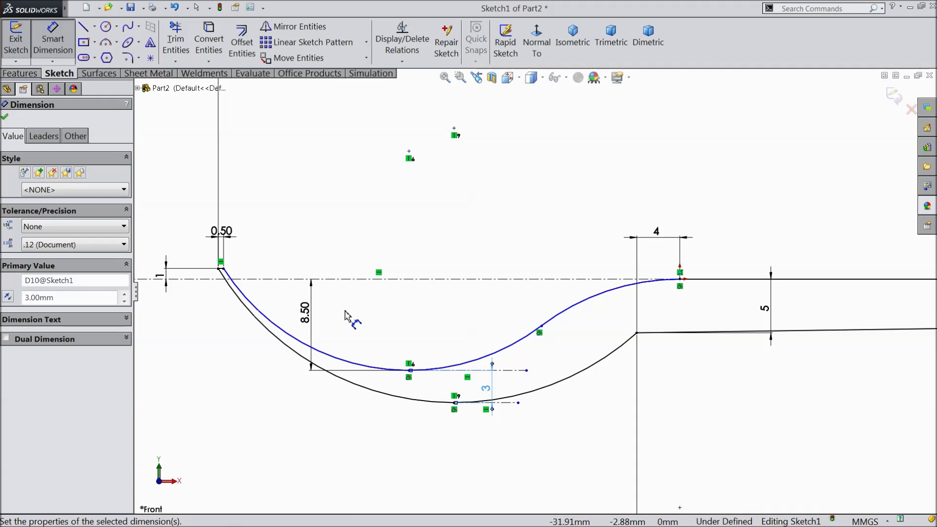
# - Move the 8.5 mm depth dimension outside the head and dimension the radius of the arc joining head and handle, accepting its current value
pyautogui.moveTo(304, 312); pyautogui.dragTo(171, 323)
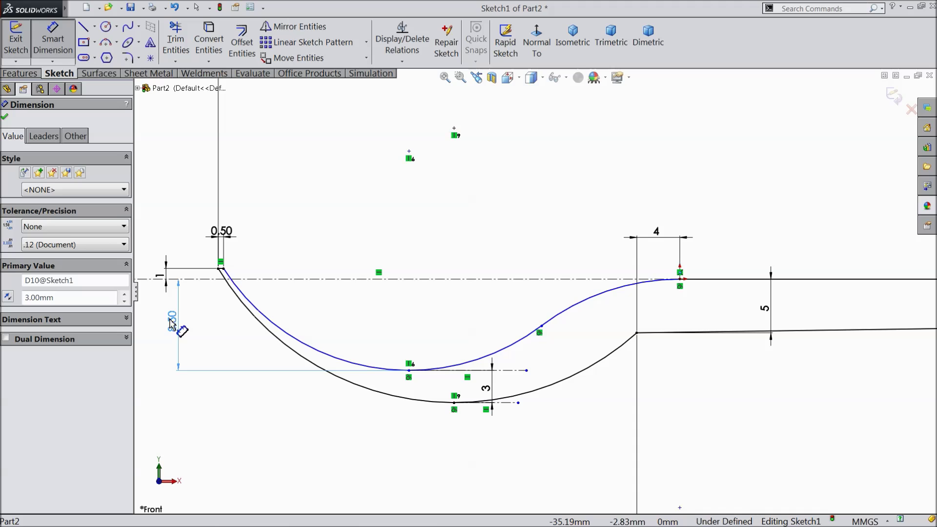
pyautogui.click(582, 305)
pyautogui.click(545, 237)
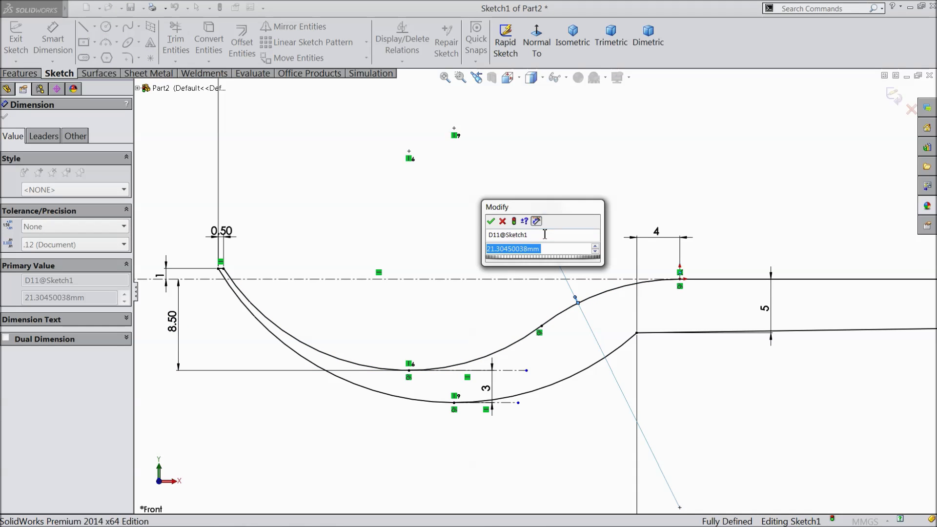
pyautogui.click(491, 222)
pyautogui.scroll(5, 569, 312)
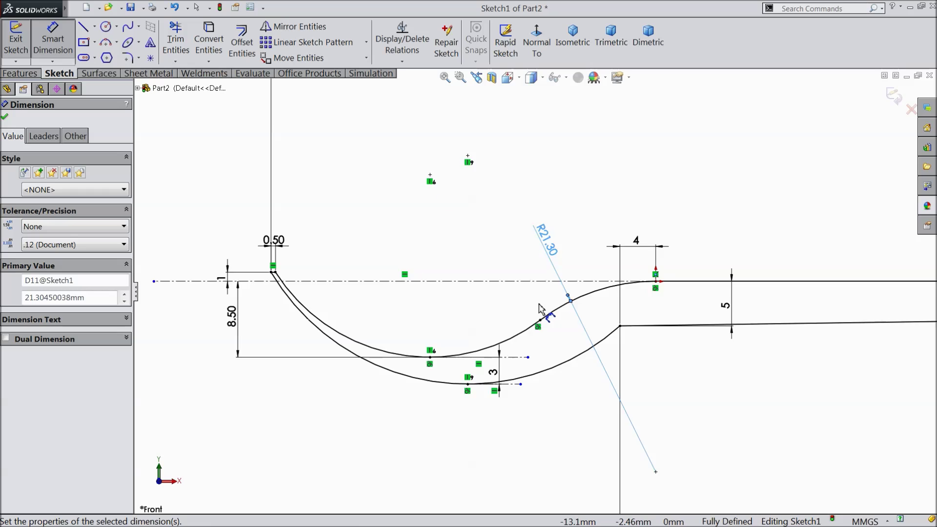
pyautogui.scroll(-3, 659, 276)
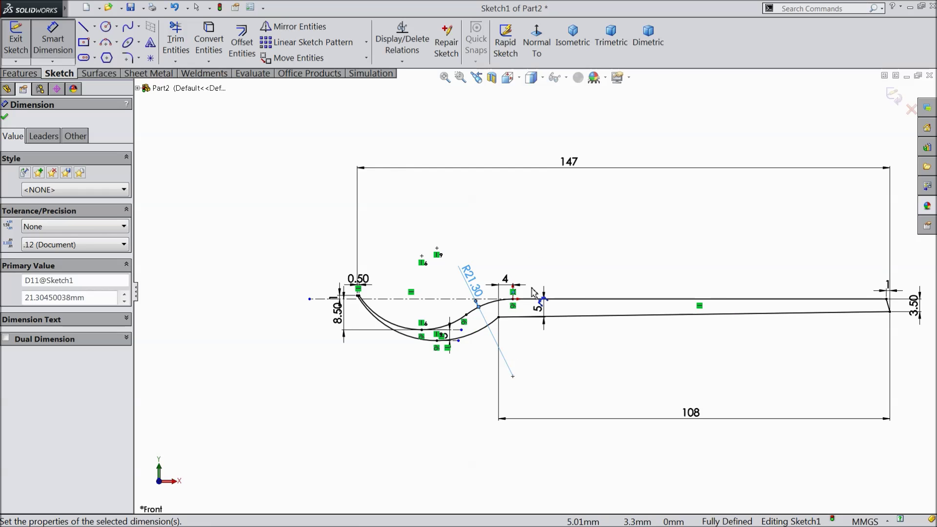
pyautogui.scroll(-1, 533, 292)
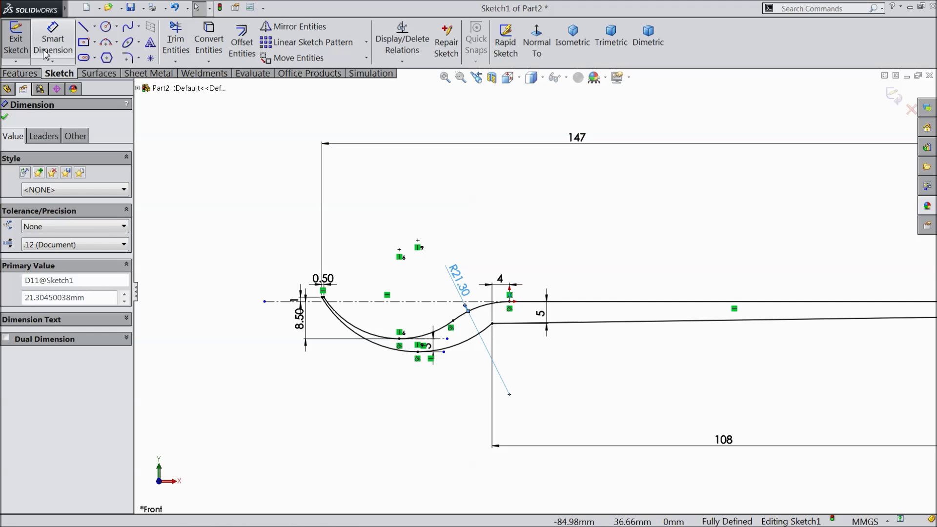
# - Extrude the fork's side profile as a Mid Plane boss with a depth of 30 mm
pyautogui.click(19, 73)
pyautogui.click(22, 41)
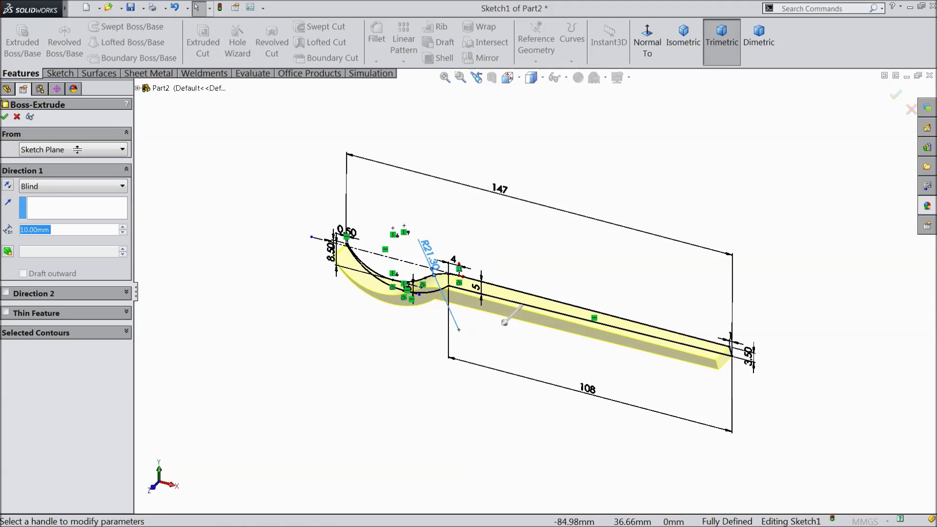
pyautogui.click(42, 185)
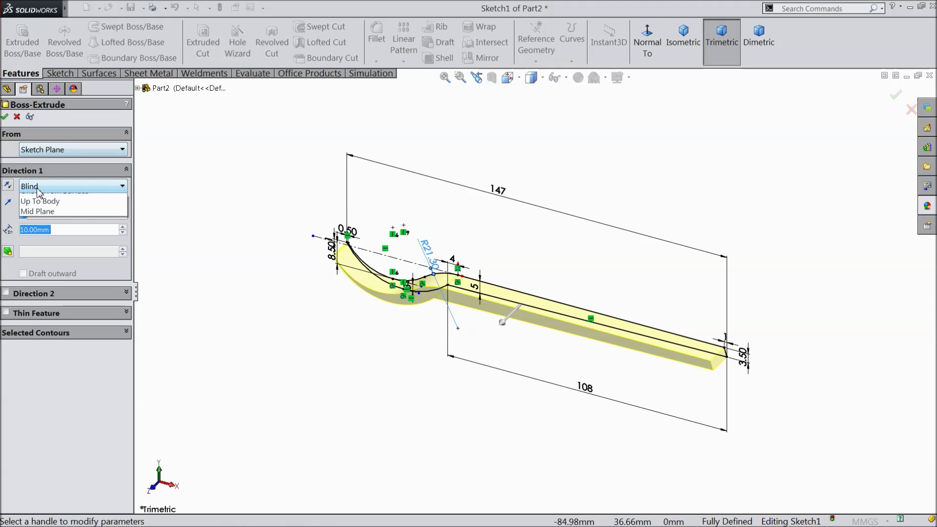
pyautogui.click(43, 251)
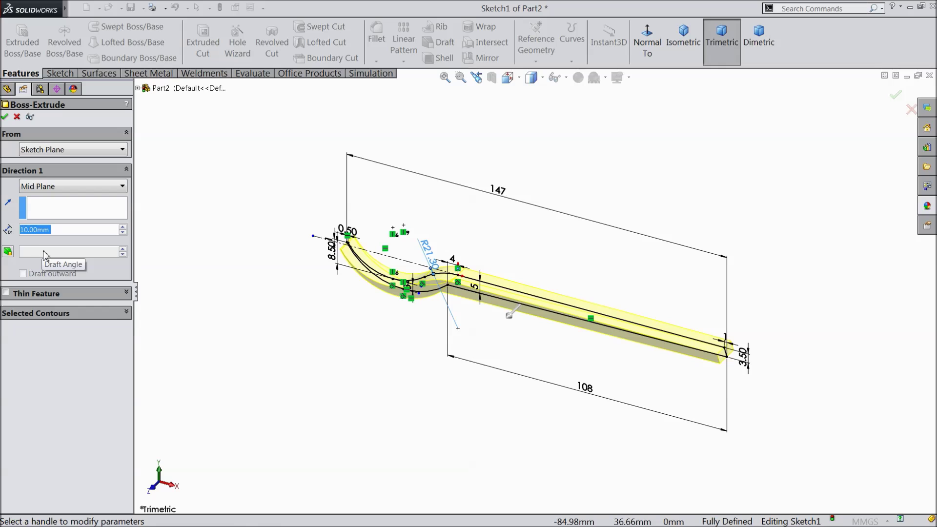
pyautogui.write('30')
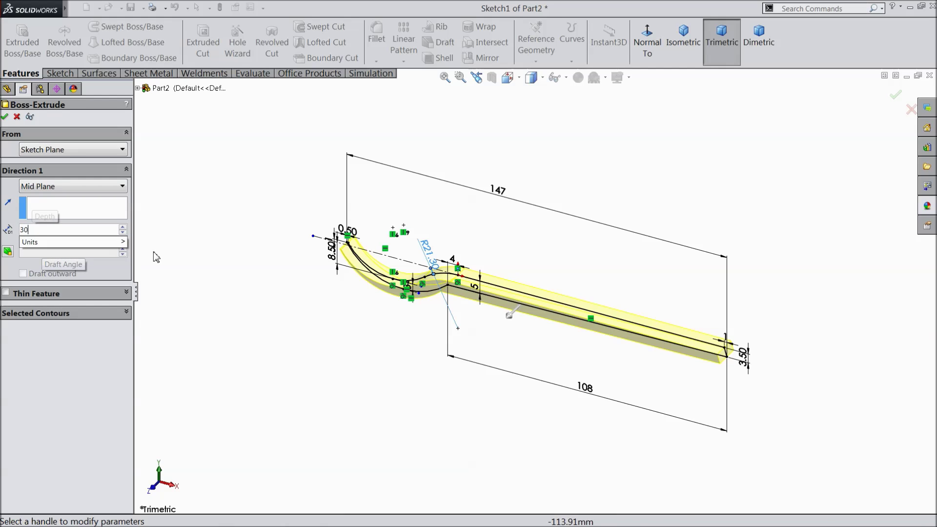
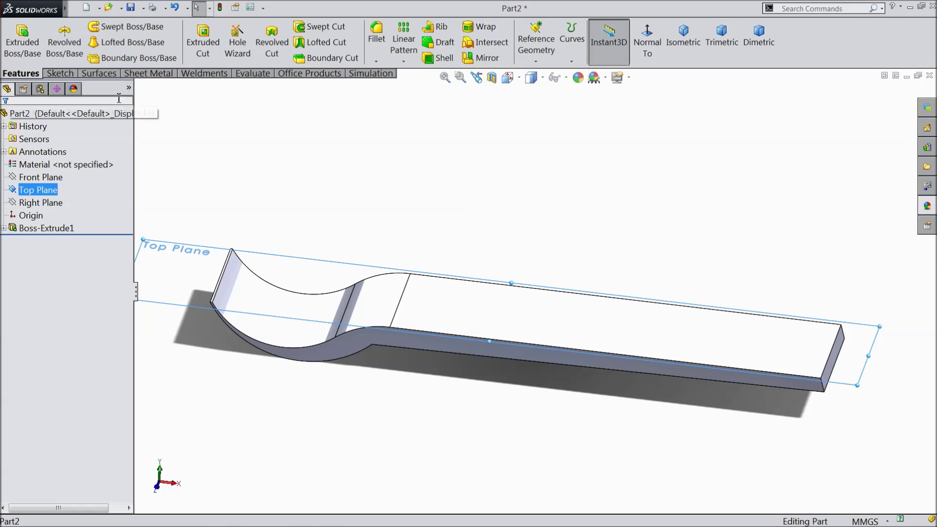
# - Start a sketch on the Top Plane and draw a horizontal centerline through the origin, extending past both ends of the blank
pyautogui.click(59, 73)
pyautogui.click(16, 39)
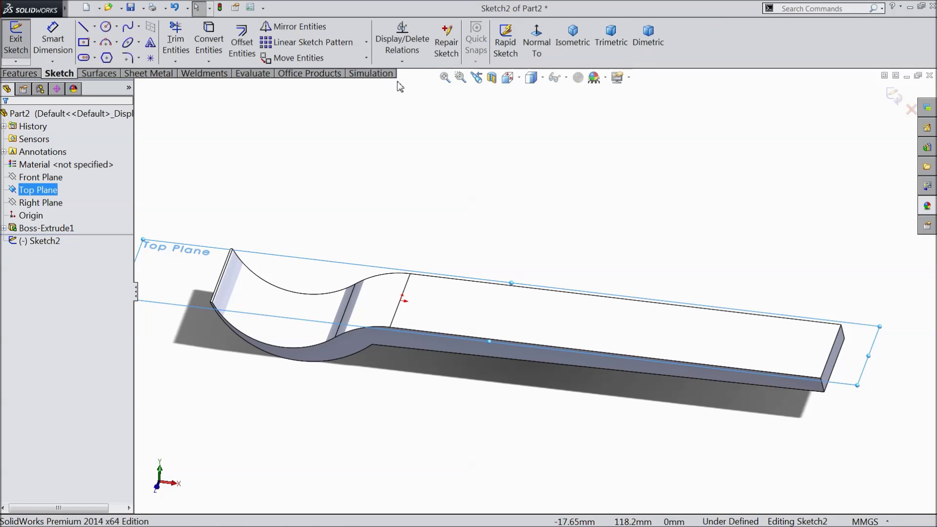
pyautogui.click(536, 44)
pyautogui.click(94, 27)
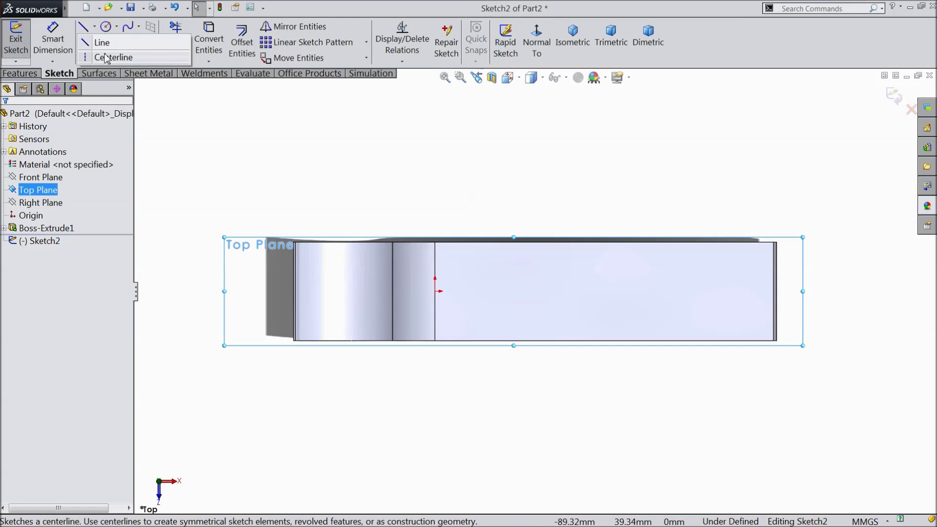
pyautogui.click(92, 57)
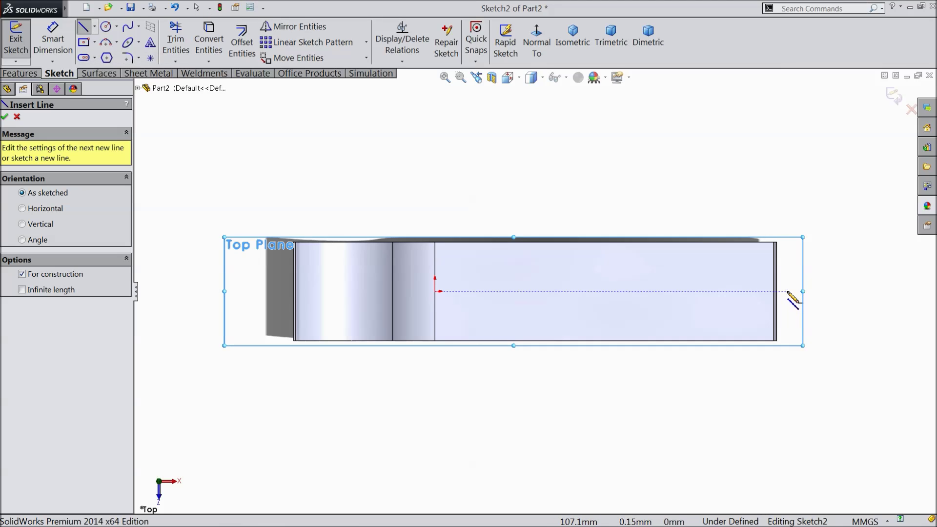
pyautogui.click(786, 291)
pyautogui.click(238, 291)
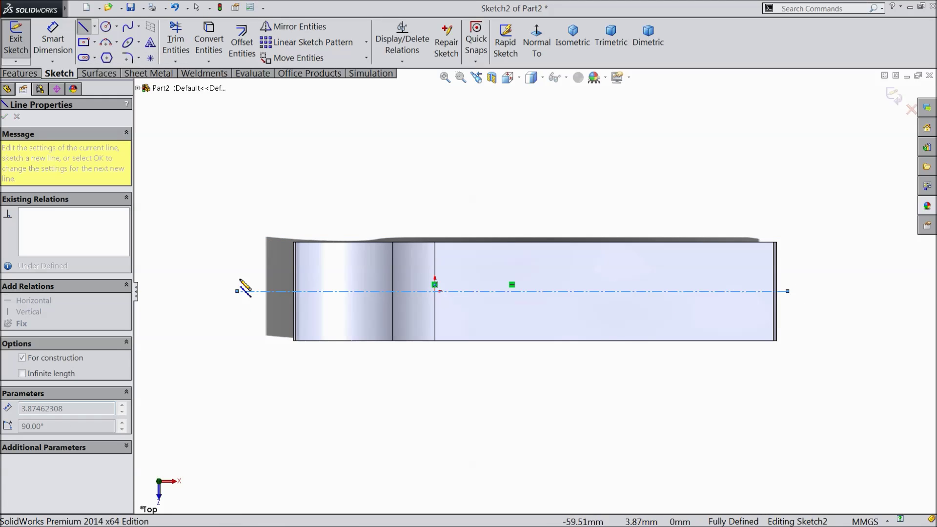
pyautogui.rightClick(238, 293)
pyautogui.click(259, 100)
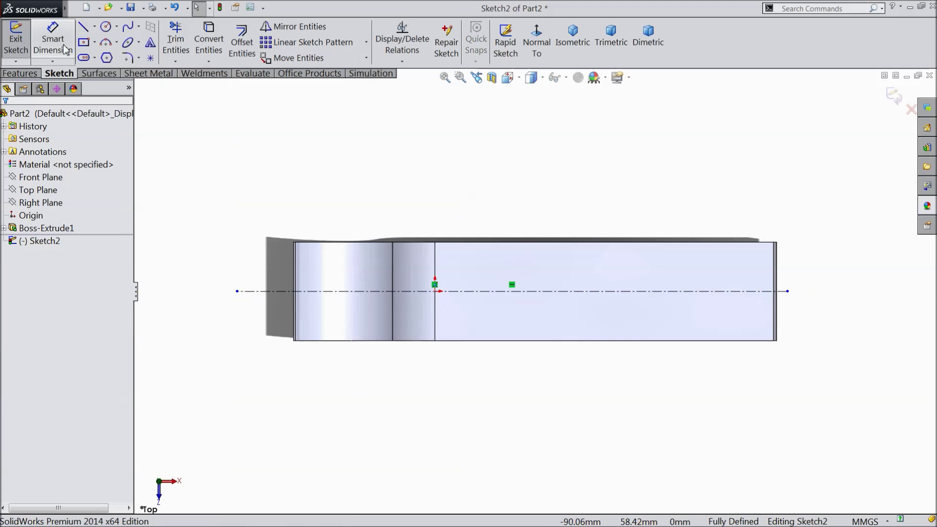
# - Sketch a corner rectangle of about 170 by 44 mm enclosing the whole fork blank
pyautogui.click(94, 42)
pyautogui.click(104, 58)
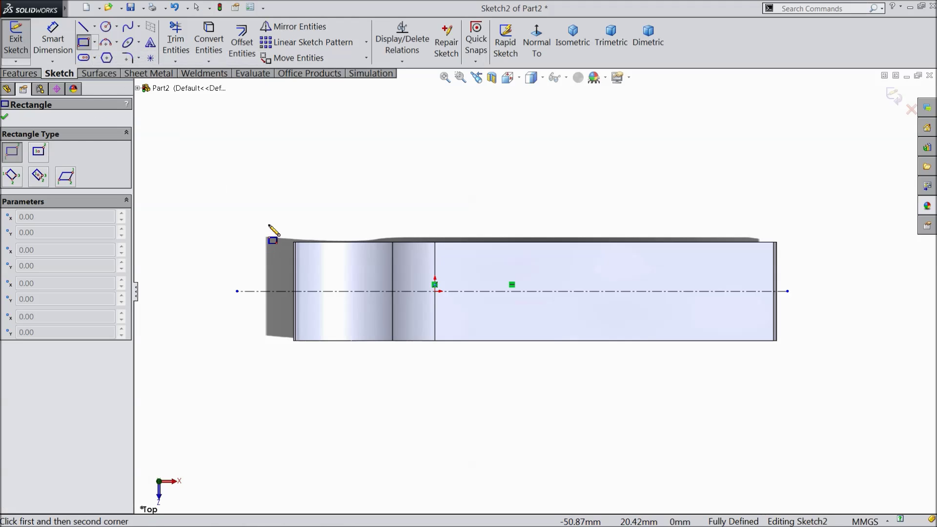
pyautogui.click(264, 225)
pyautogui.click(824, 368)
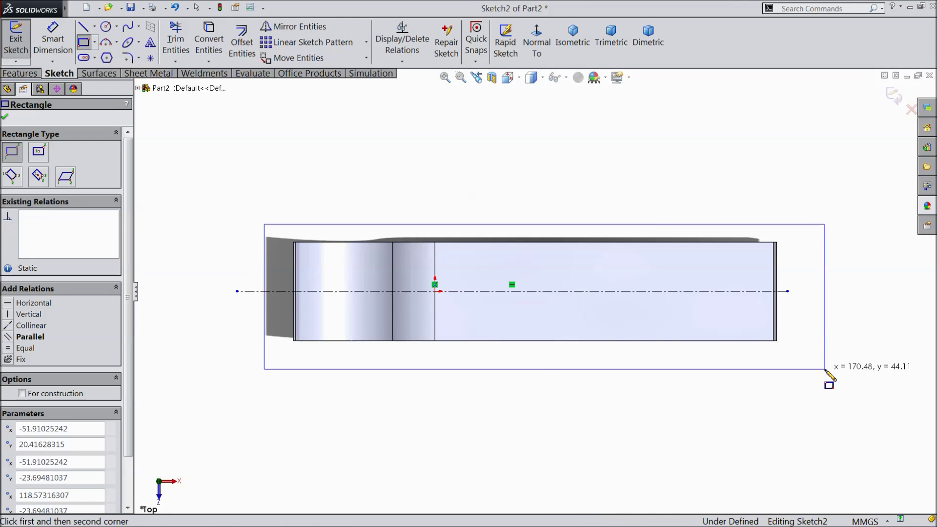
pyautogui.rightClick(564, 112)
pyautogui.click(581, 121)
# - Make the rectangle's two long sides symmetric about the horizontal centerline
pyautogui.scroll(-3, 803, 298)
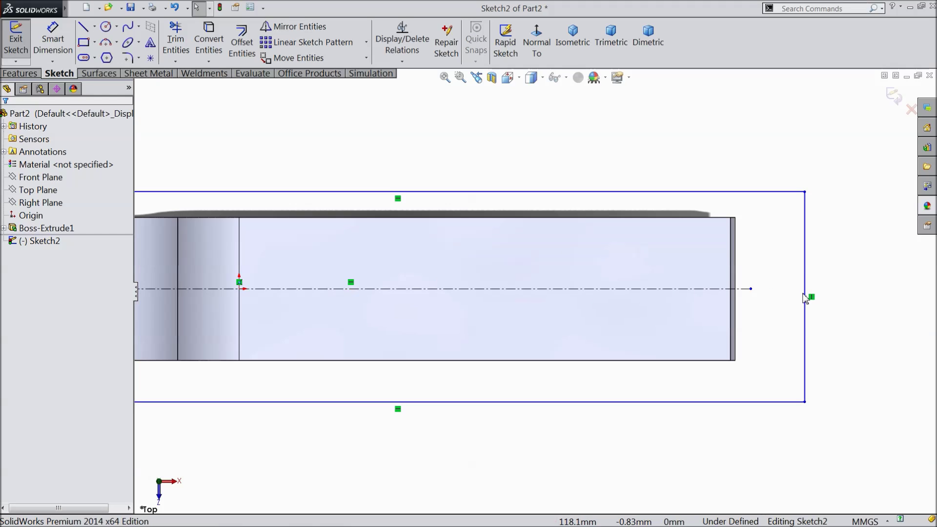
pyautogui.scroll(-2, 805, 298)
pyautogui.moveTo(693, 135); pyautogui.dragTo(541, 455)
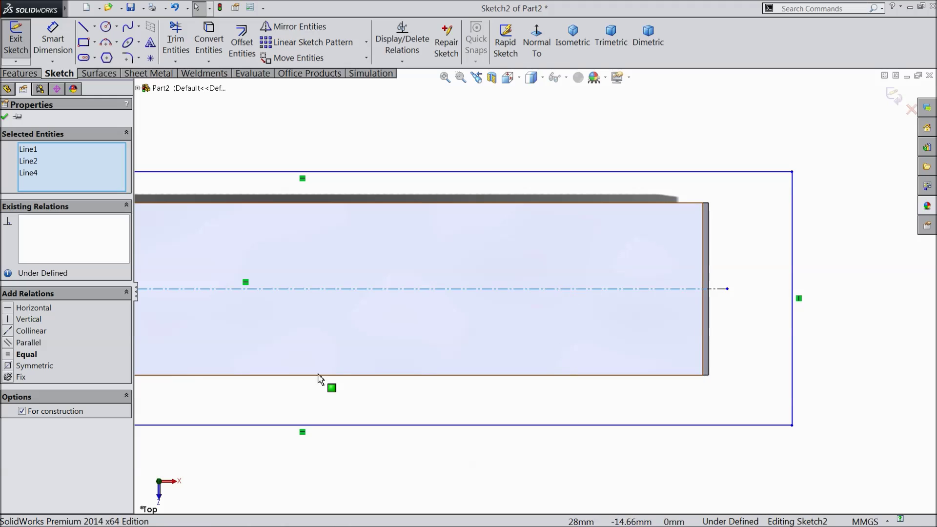
pyautogui.click(27, 366)
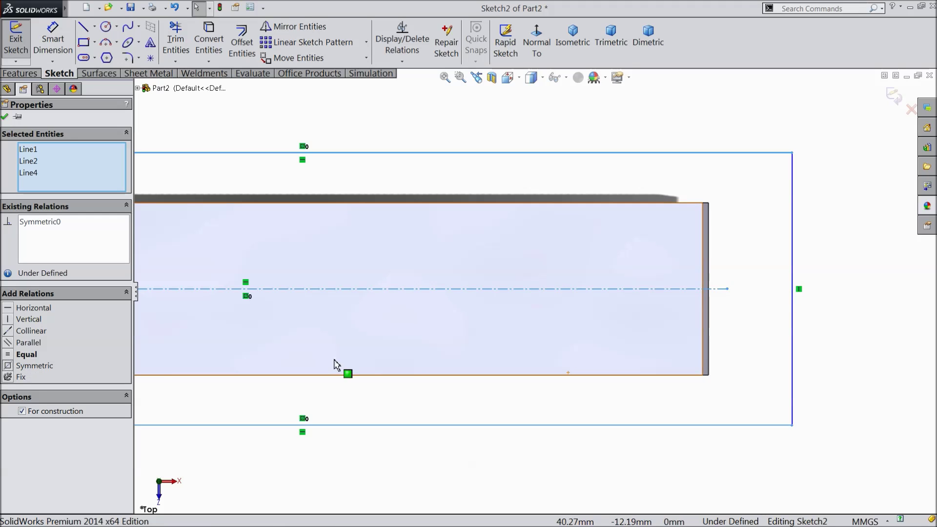
pyautogui.scroll(2, 371, 368)
pyautogui.click(5, 116)
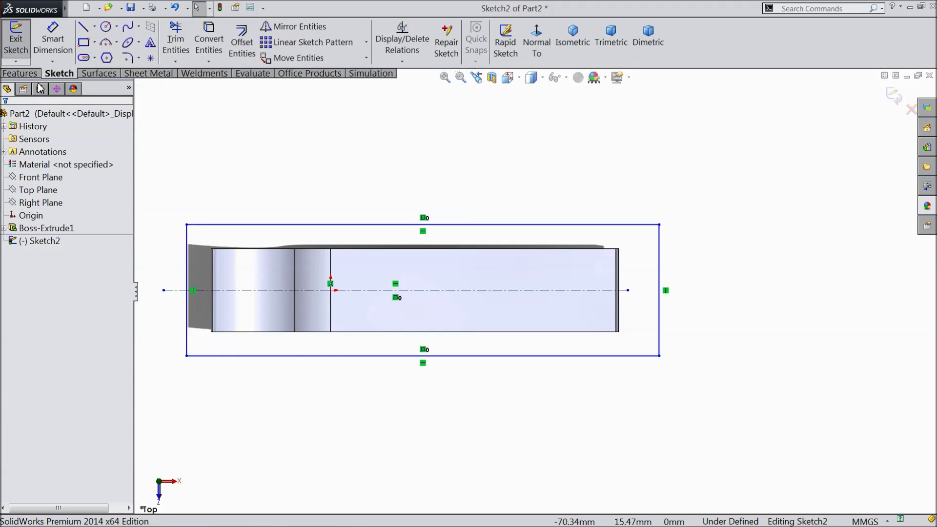
# - Dimension the rectangle's short side at the handle end as 40 mm
pyautogui.click(52, 39)
pyautogui.click(661, 278)
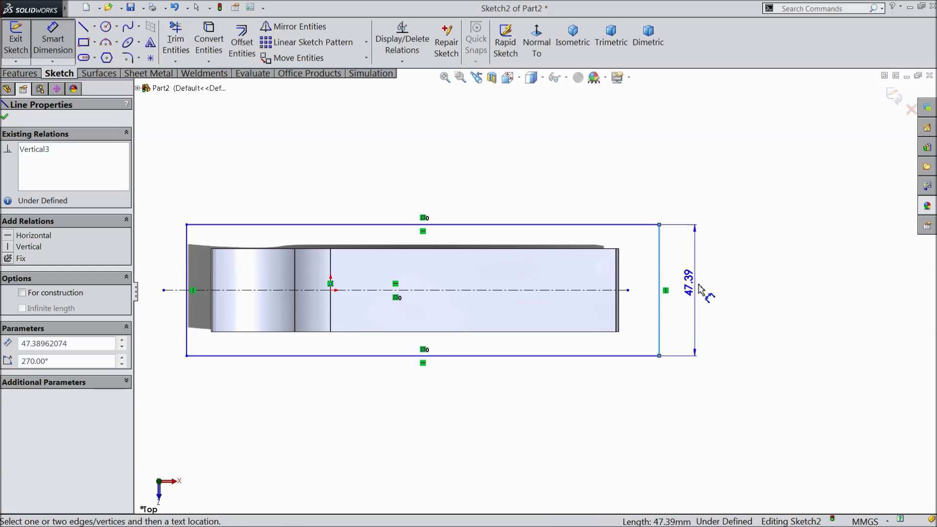
pyautogui.click(729, 295)
pyautogui.write('40')
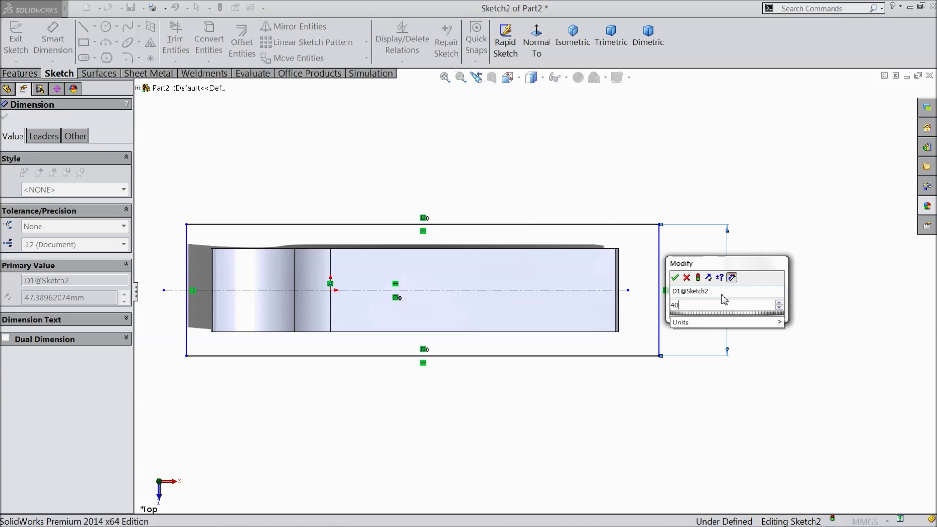
pyautogui.press('Return')
# - Dimension the distance from the origin to the rectangle's handle-end side as 105 mm
pyautogui.scroll(-1, 248, 298)
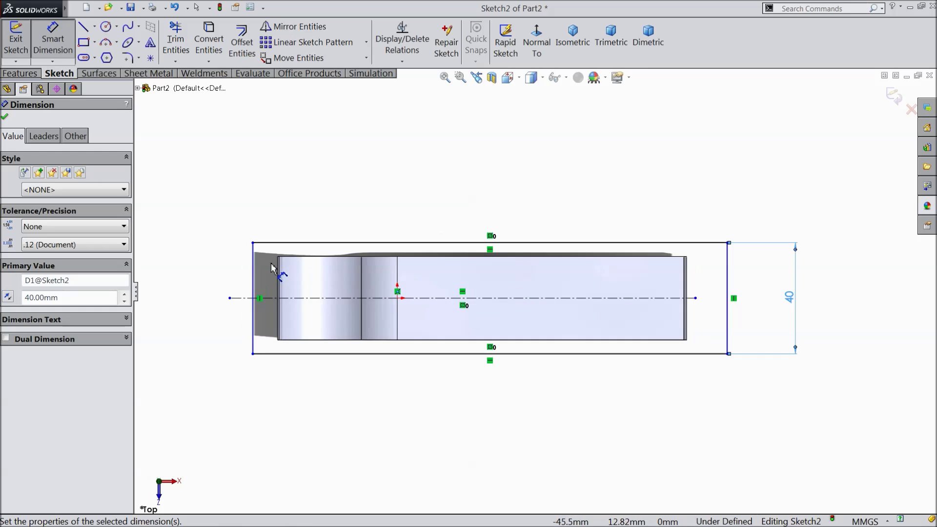
pyautogui.click(727, 305)
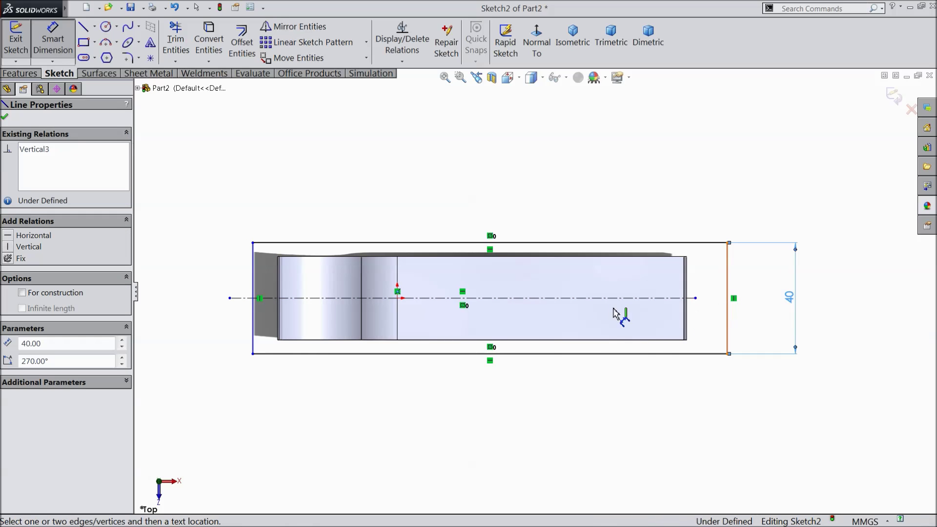
pyautogui.click(397, 299)
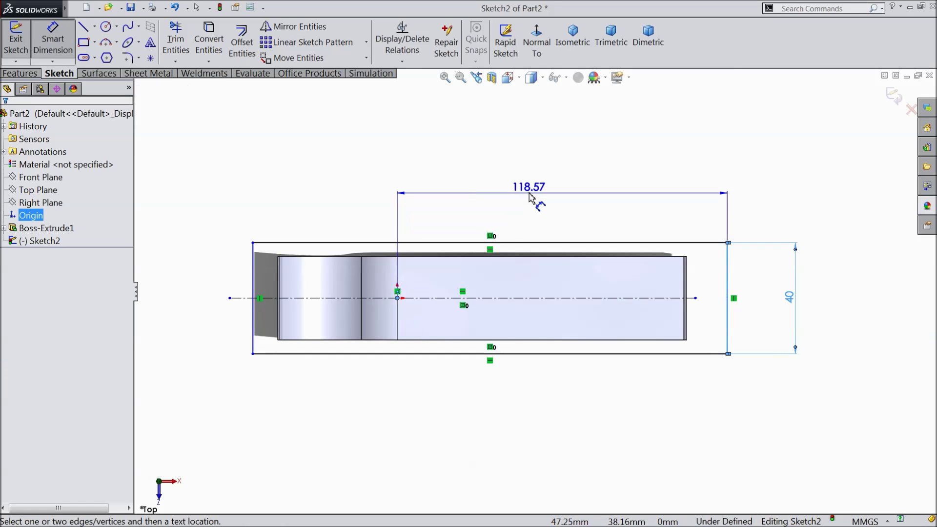
pyautogui.click(533, 200)
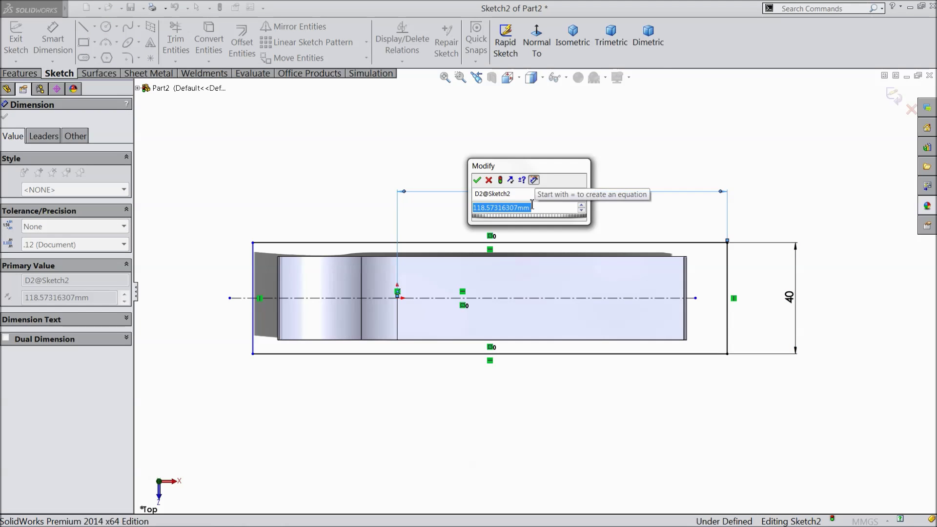
pyautogui.write('105')
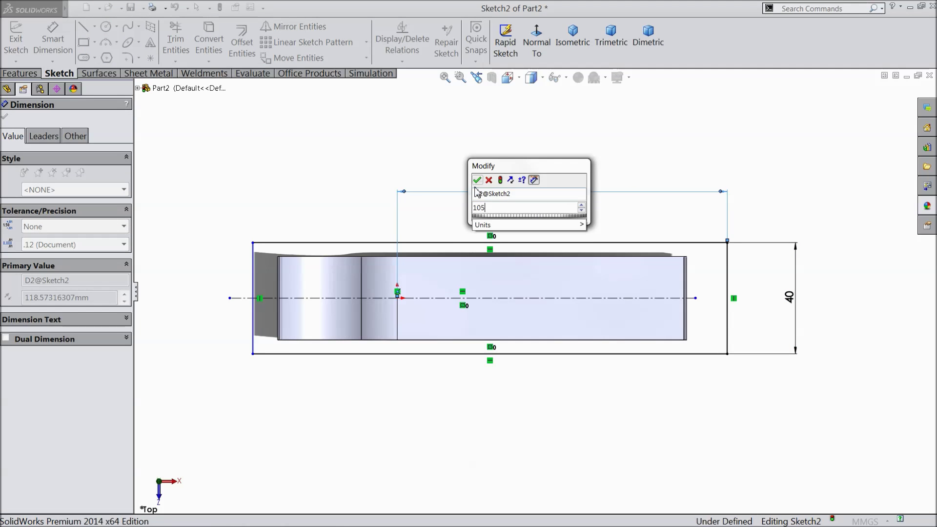
pyautogui.click(477, 180)
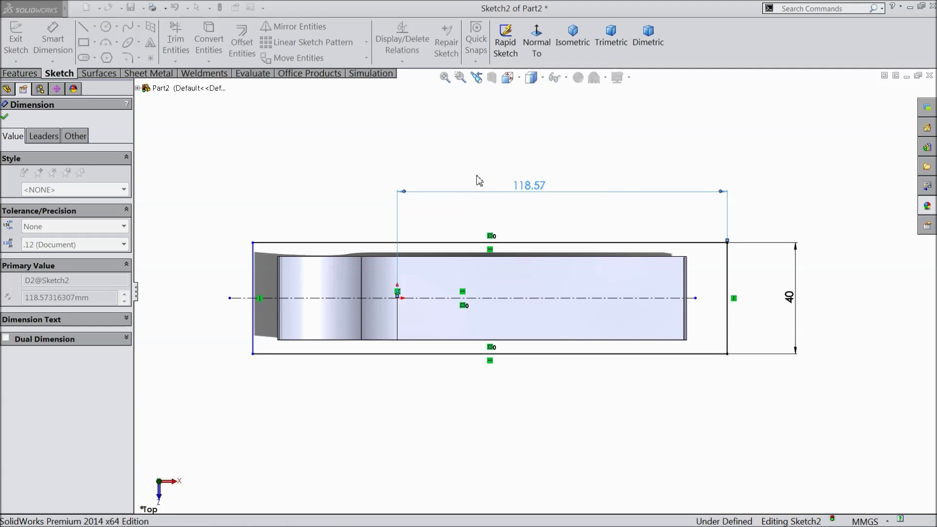
# - Dimension the distance from the origin to the rectangle's head-end side as 55 mm and finish dimensioning
pyautogui.click(400, 300)
pyautogui.click(215, 282)
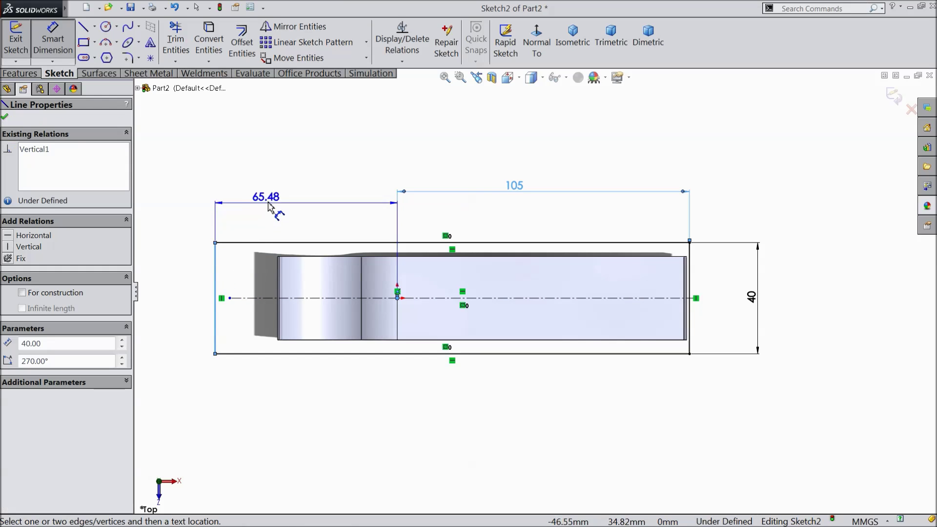
pyautogui.click(281, 205)
pyautogui.write('55')
pyautogui.click(225, 189)
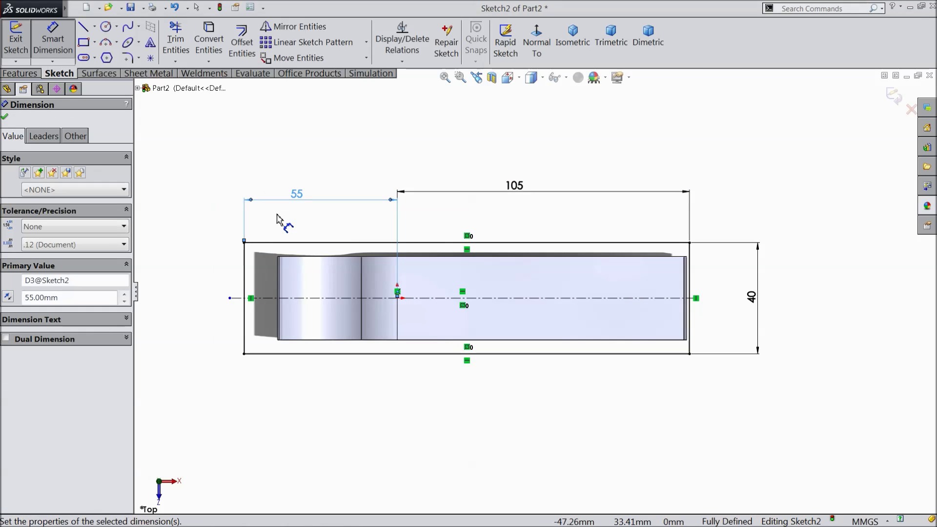
pyautogui.scroll(-3, 314, 293)
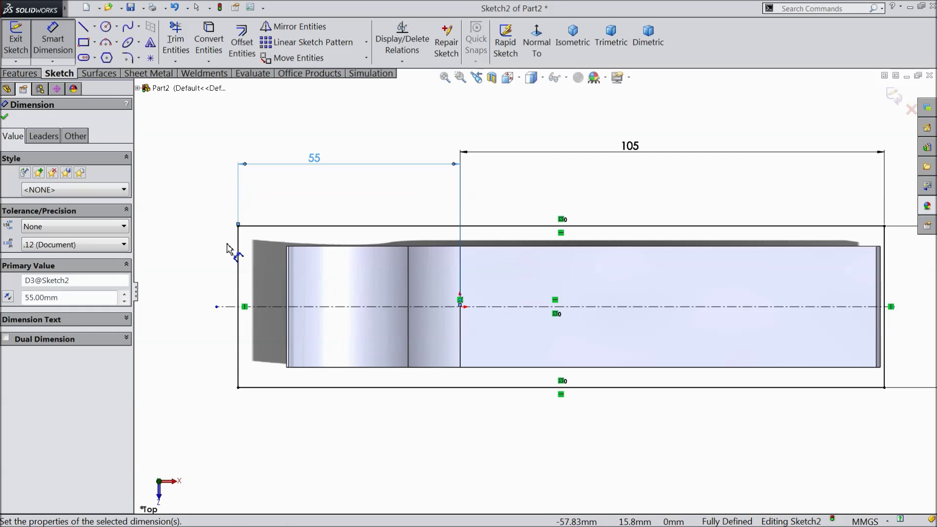
pyautogui.click(6, 119)
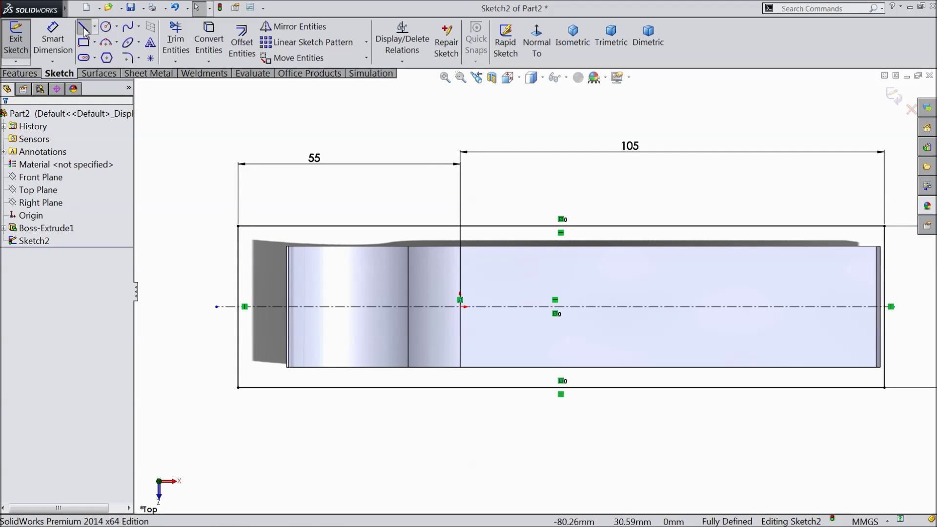
# - Draw the handle's upper edge as a slightly sloped line about 99 mm long, starting on the rectangle's handle-end side about 3 mm above the centerline
pyautogui.click(83, 27)
pyautogui.scroll(-4, 820, 288)
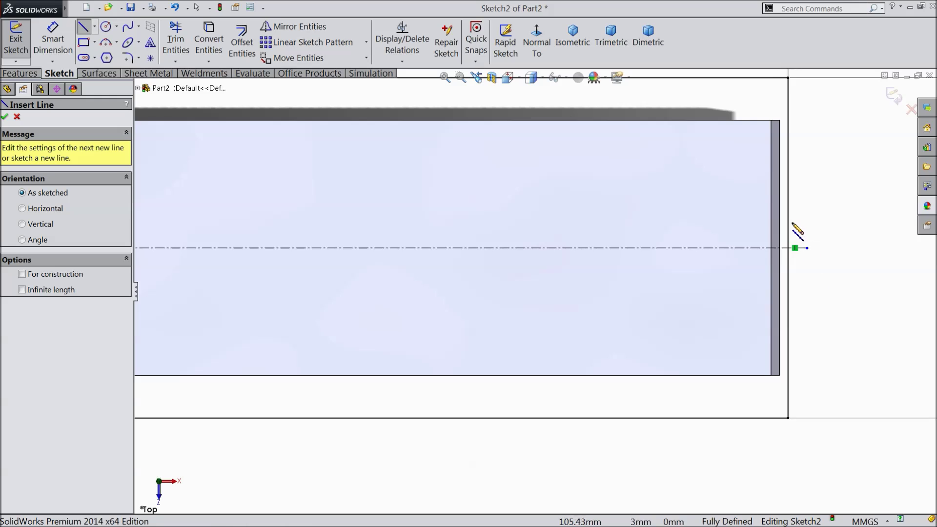
pyautogui.click(787, 248)
pyautogui.scroll(4, 781, 251)
pyautogui.scroll(-3, 341, 261)
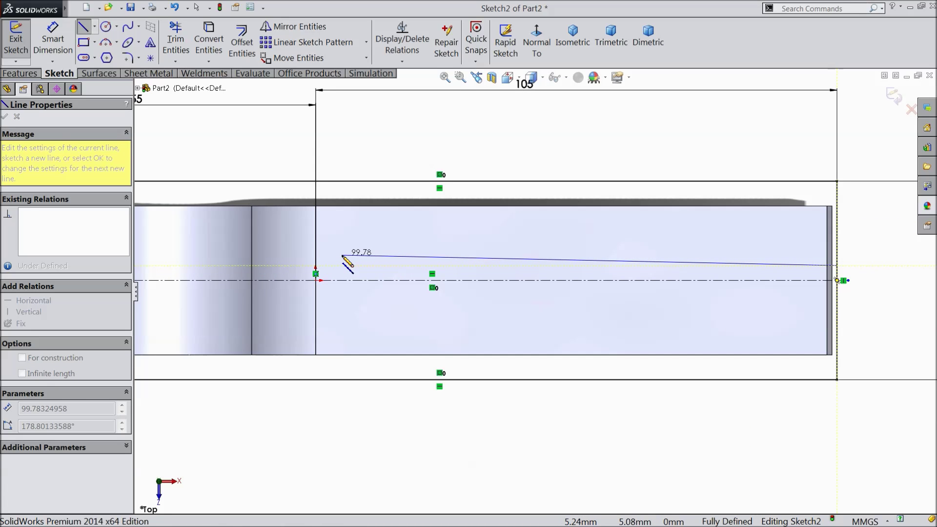
pyautogui.scroll(-2, 344, 257)
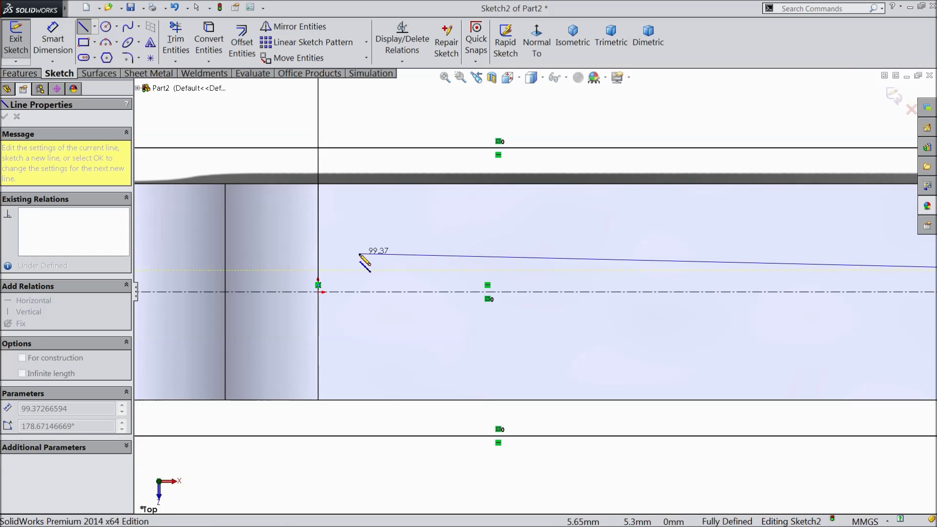
pyautogui.click(359, 253)
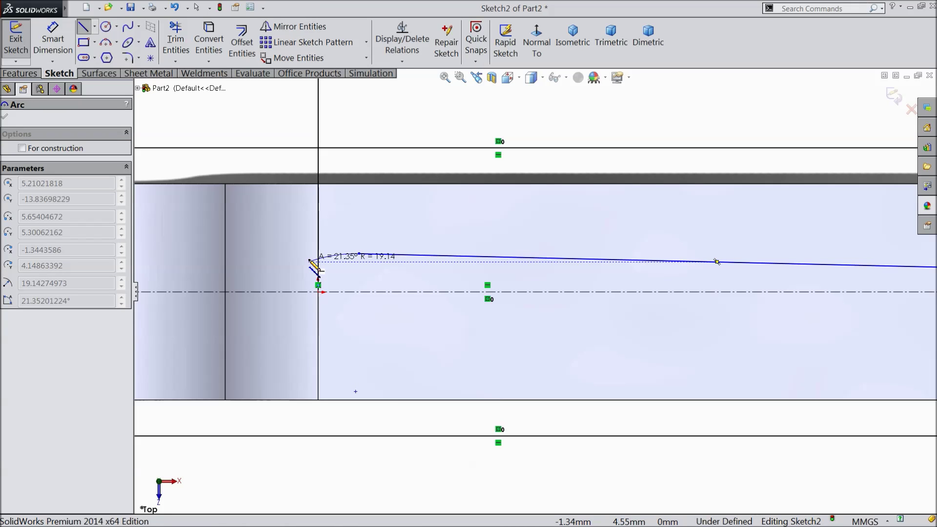
# - Continue the handle line with two tangent arcs widening toward the head, the second with a radius of about 22 mm
pyautogui.click(288, 231)
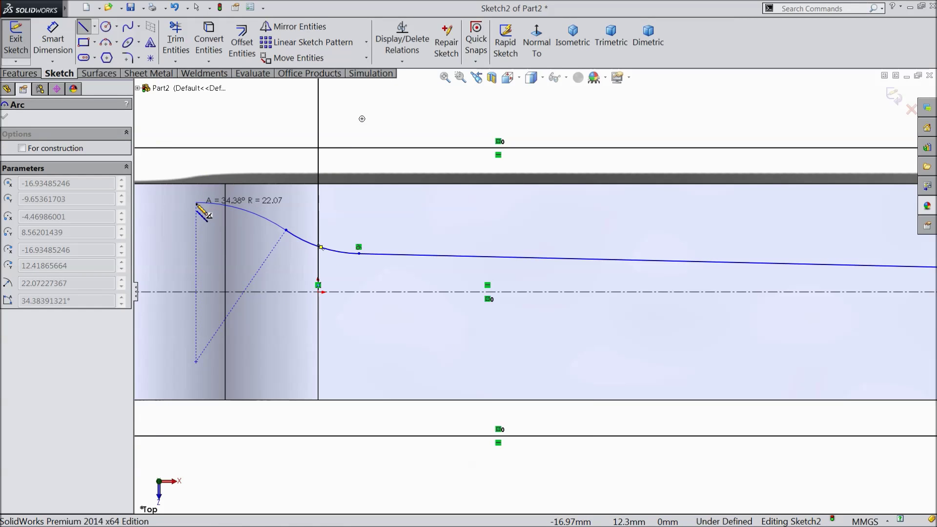
pyautogui.click(196, 204)
pyautogui.scroll(3, 202, 209)
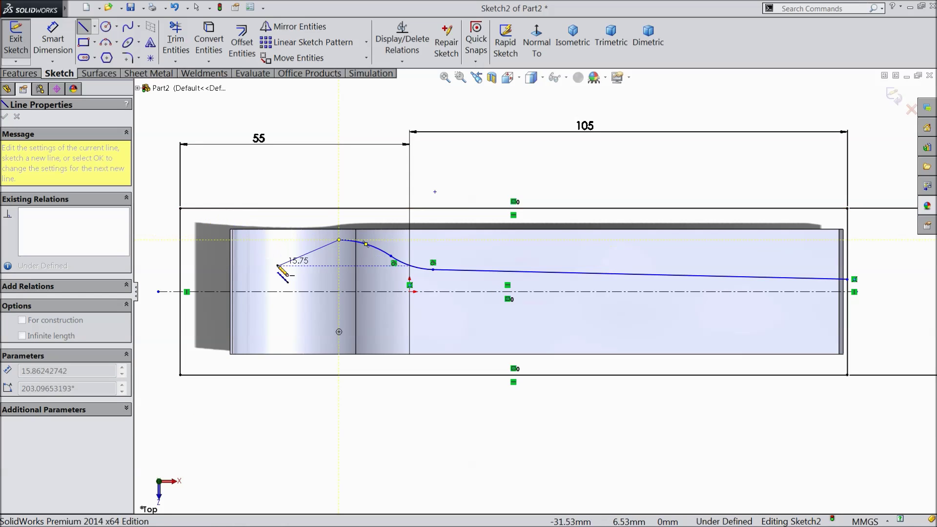
# - Draw a sloped line from the last arc to the head's end edge, and a vertical line from there down to the centerline
pyautogui.scroll(-3, 234, 275)
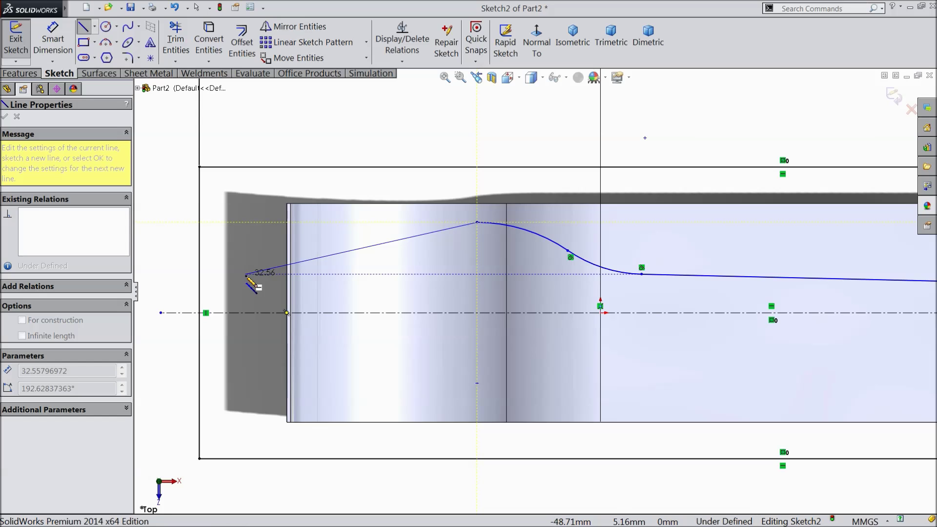
pyautogui.click(287, 246)
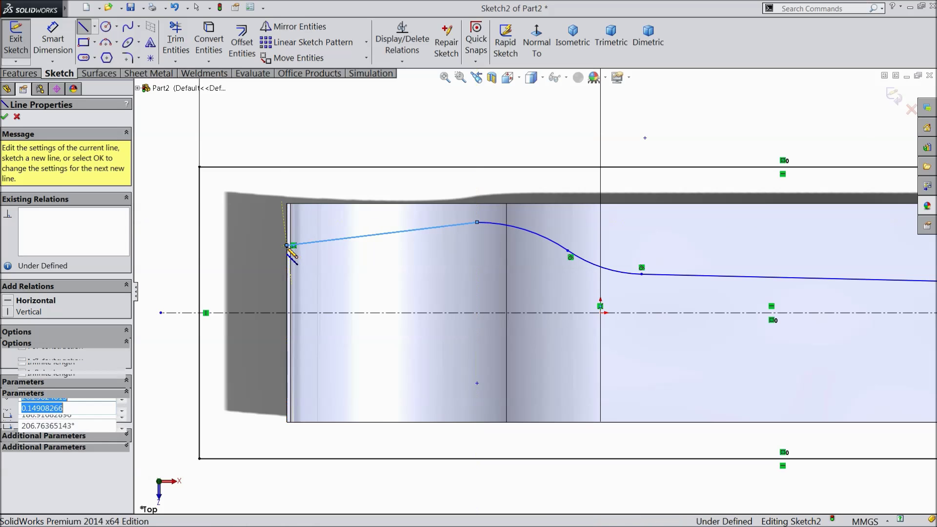
pyautogui.click(287, 312)
pyautogui.rightClick(242, 269)
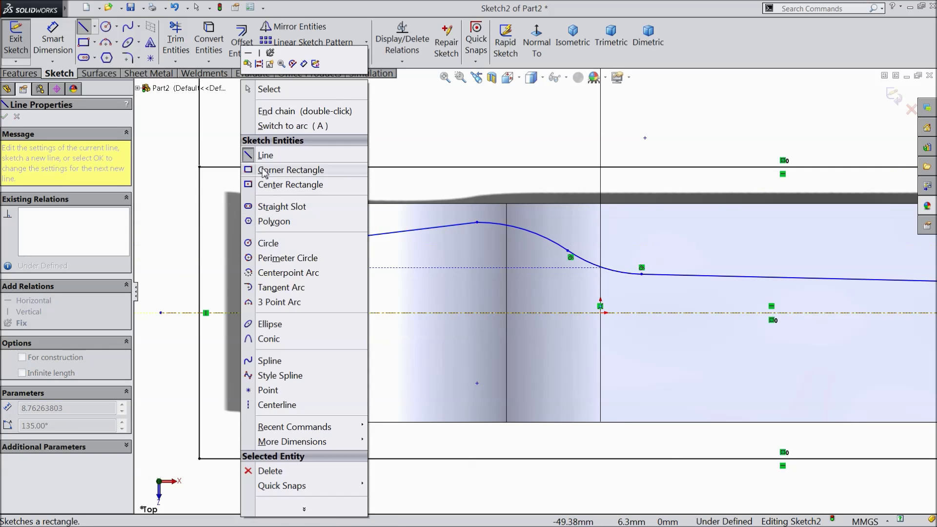
pyautogui.click(266, 88)
# - Mirror the head-end line, sloped head line, both arcs and handle line about the horizontal centerline
pyautogui.click(297, 26)
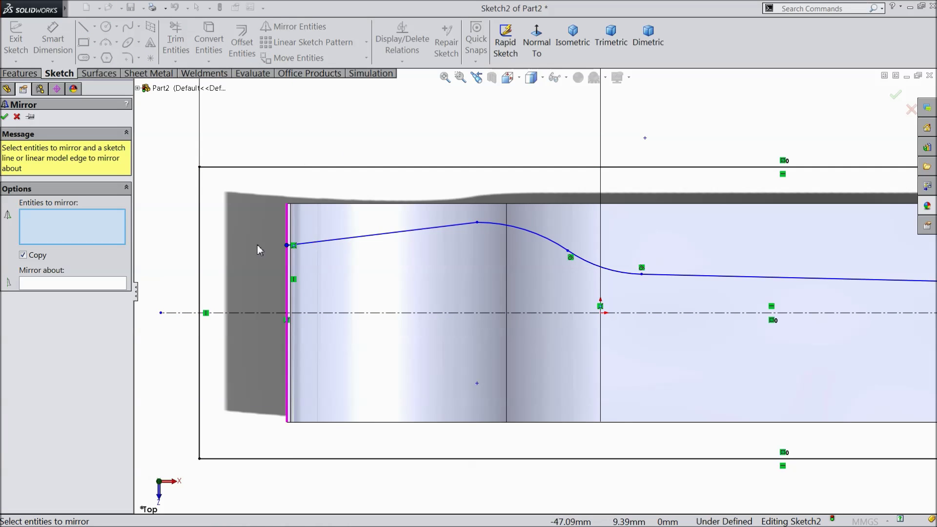
pyautogui.click(288, 272)
pyautogui.click(393, 234)
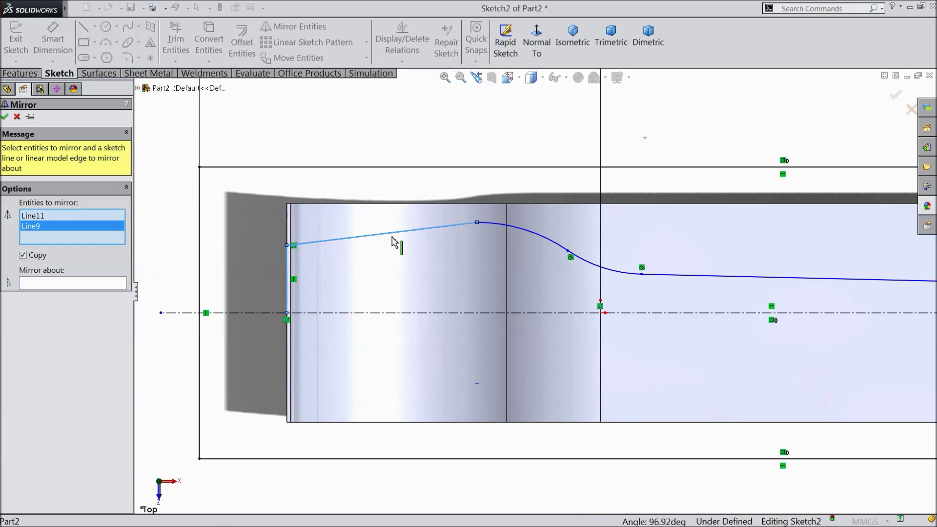
pyautogui.click(530, 237)
pyautogui.click(603, 271)
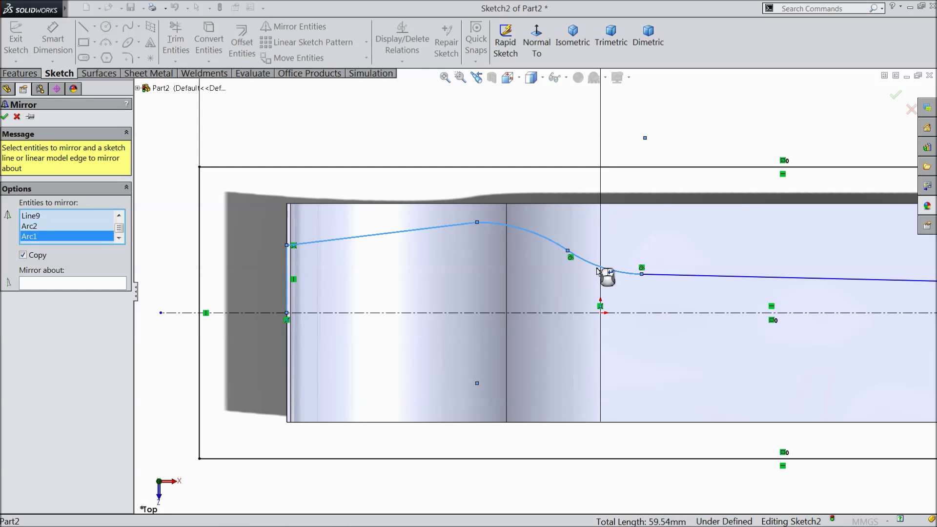
pyautogui.click(661, 278)
pyautogui.press('z')
pyautogui.scroll(2, 723, 311)
pyautogui.scroll(-8, 775, 291)
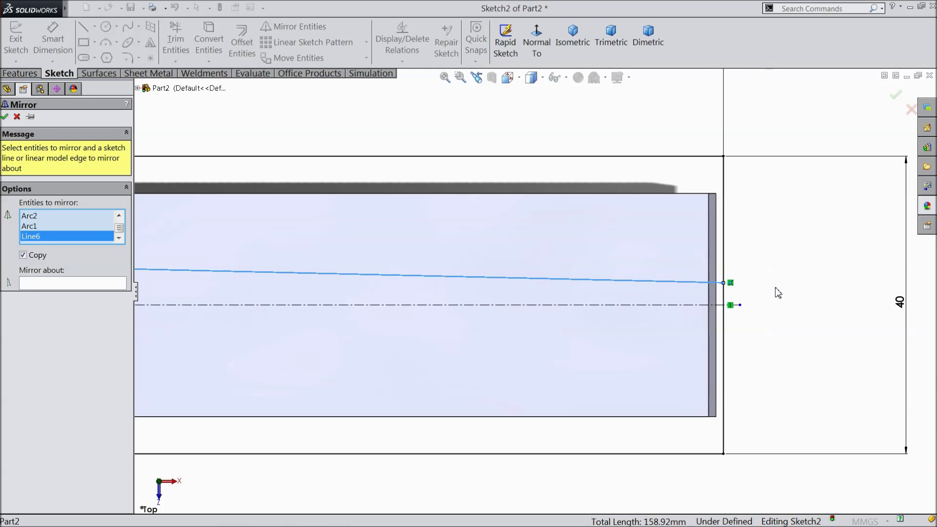
pyautogui.scroll(3, 450, 302)
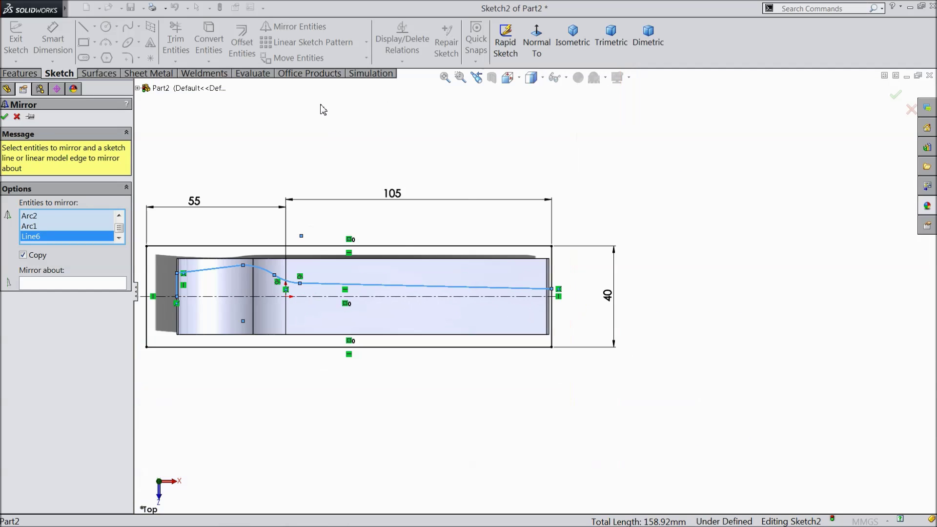
pyautogui.click(83, 283)
pyautogui.scroll(-3, 226, 320)
pyautogui.click(480, 280)
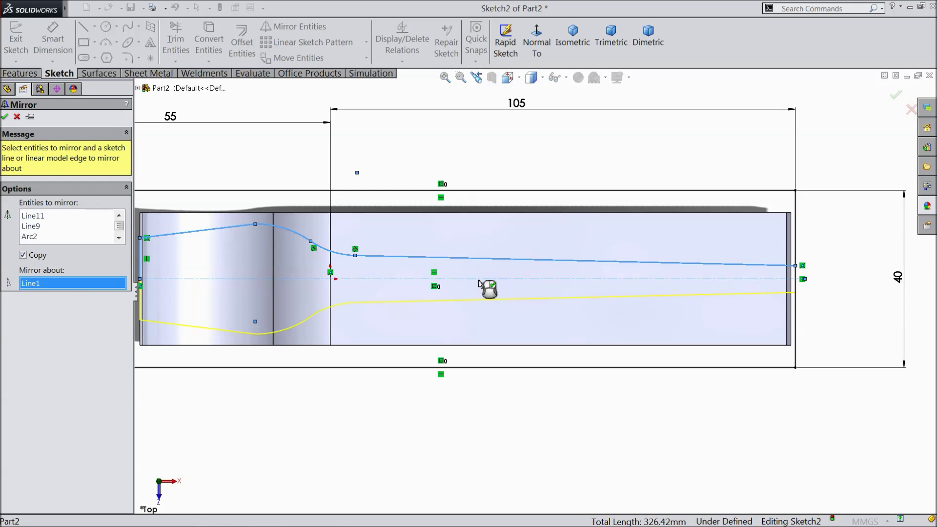
pyautogui.click(4, 117)
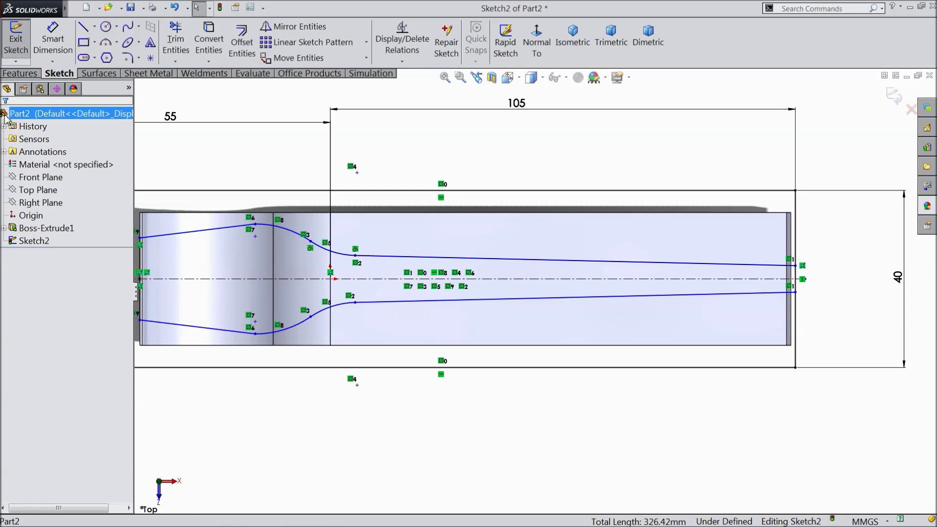
# - Dimension the handle's width at its outer end, between the two line endpoints, as 4 mm
pyautogui.scroll(-3, 822, 297)
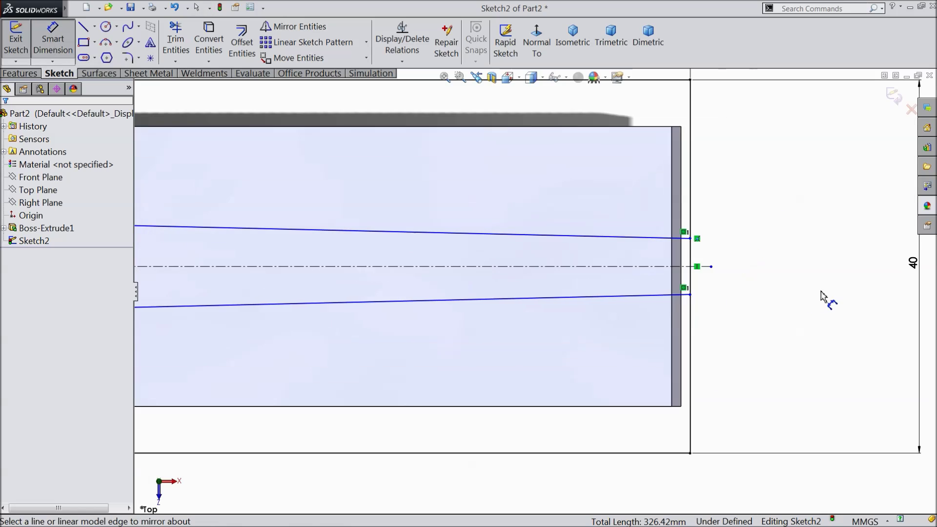
pyautogui.click(690, 239)
pyautogui.click(690, 295)
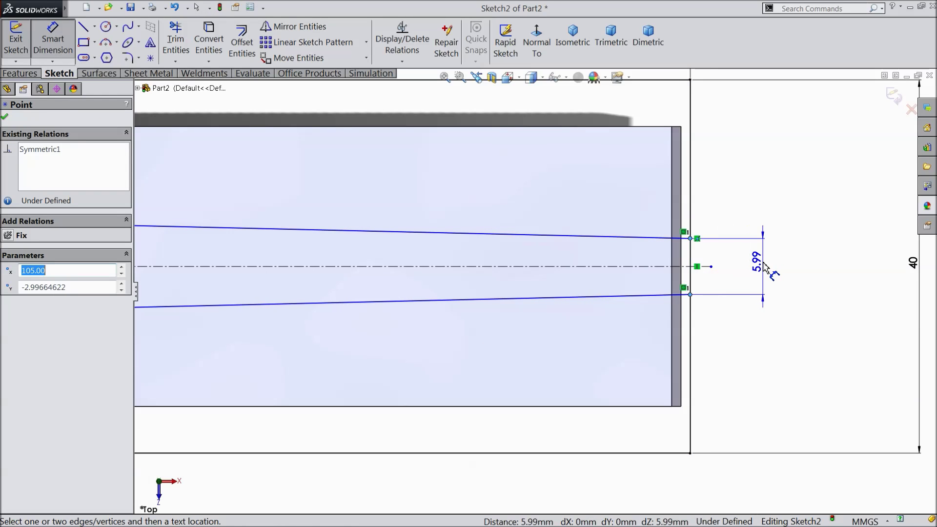
pyautogui.click(770, 268)
pyautogui.write('4')
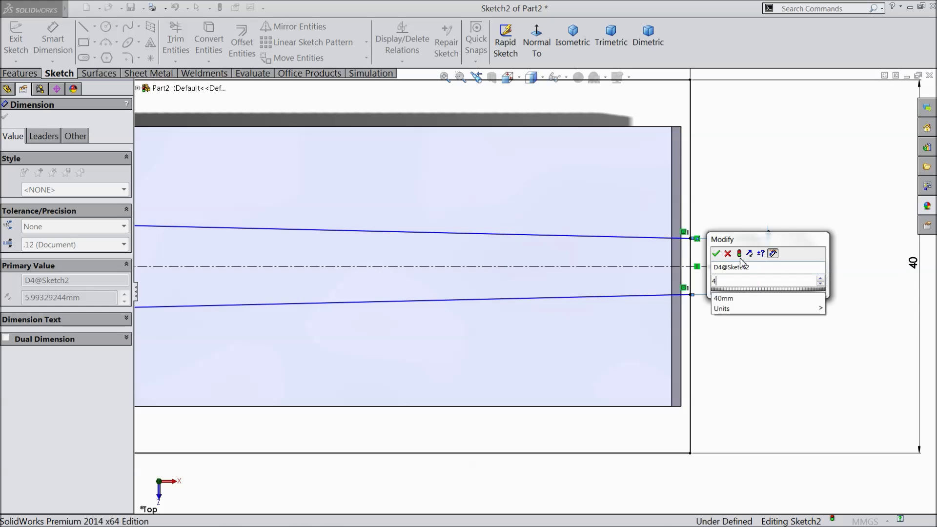
pyautogui.click(715, 253)
# - Dimension the neck width between the points where the handle lines meet the arcs as 6 mm
pyautogui.press('f')
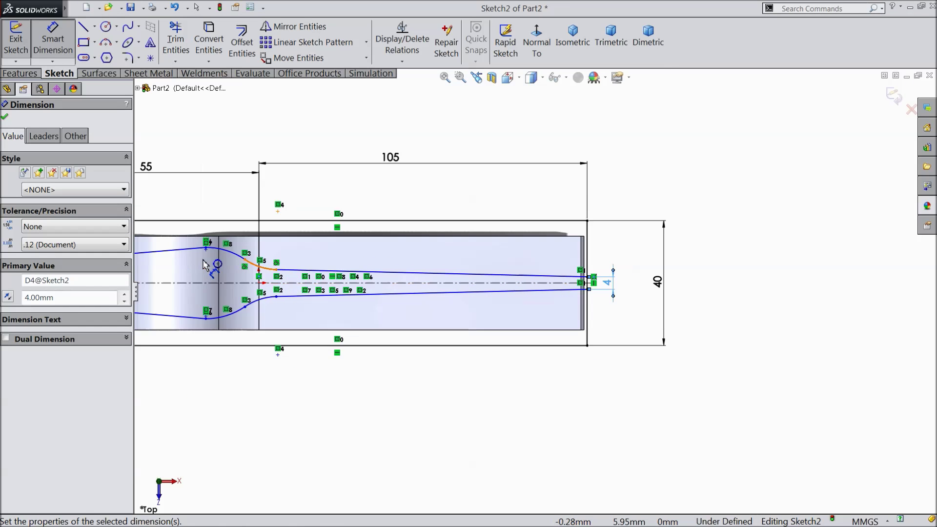
pyautogui.scroll(-5, 291, 279)
pyautogui.scroll(-3, 312, 281)
pyautogui.click(383, 268)
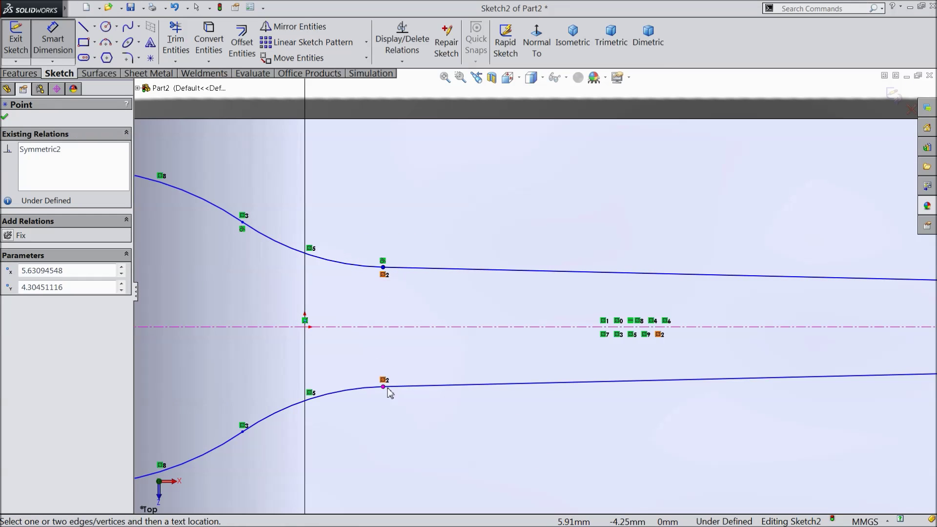
pyautogui.click(383, 387)
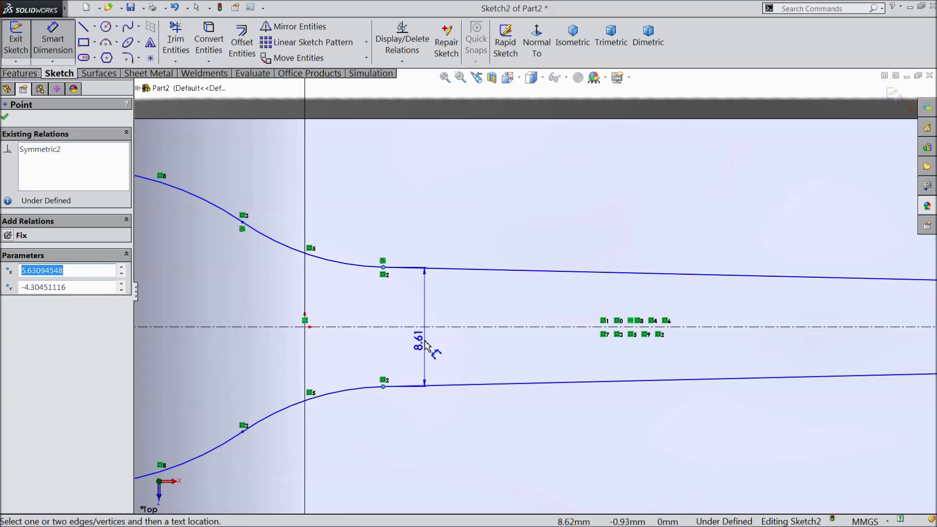
pyautogui.click(427, 348)
pyautogui.click(377, 334)
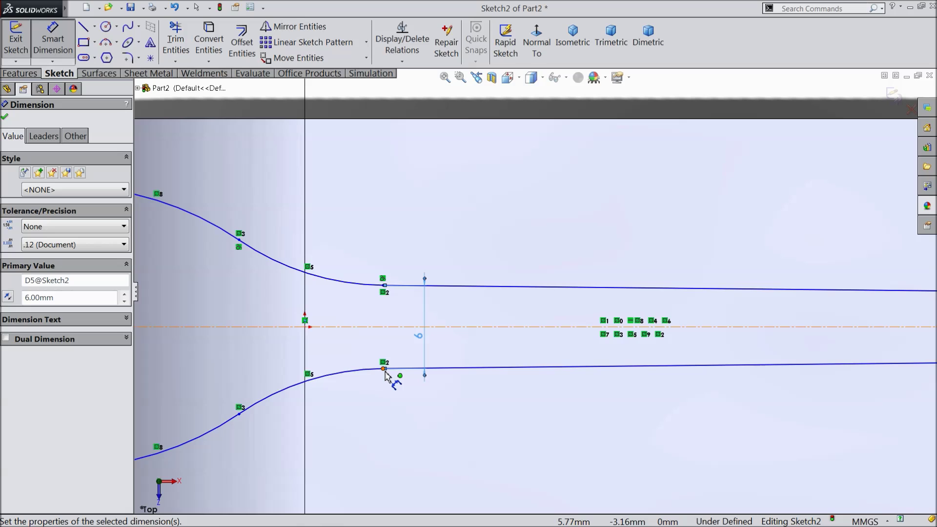
# - Dimension the radius of the upper arc adjoining the handle line as 12 mm
pyautogui.scroll(3, 408, 283)
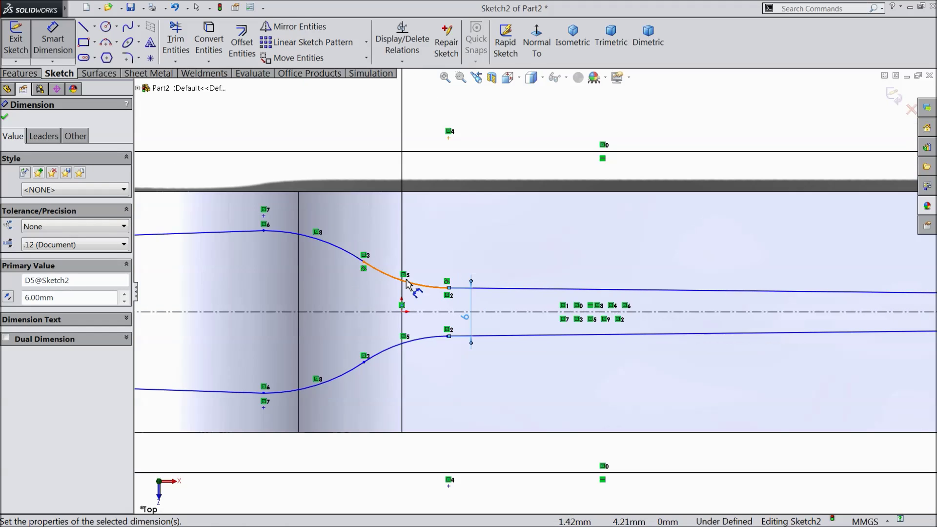
pyautogui.click(393, 282)
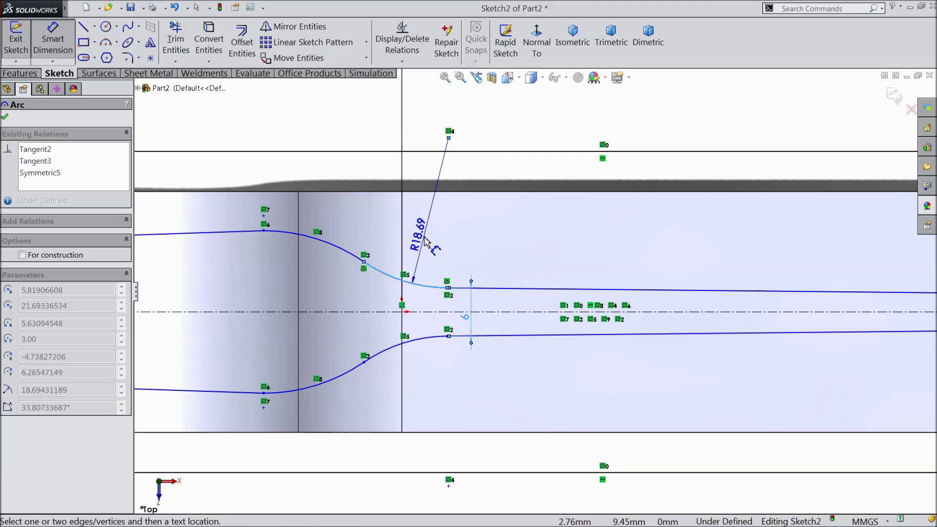
pyautogui.click(427, 242)
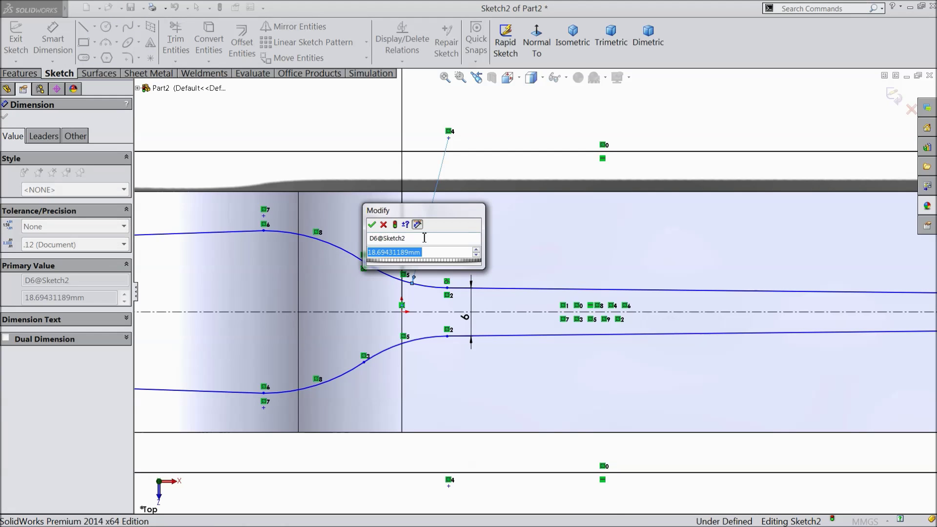
pyautogui.write('12')
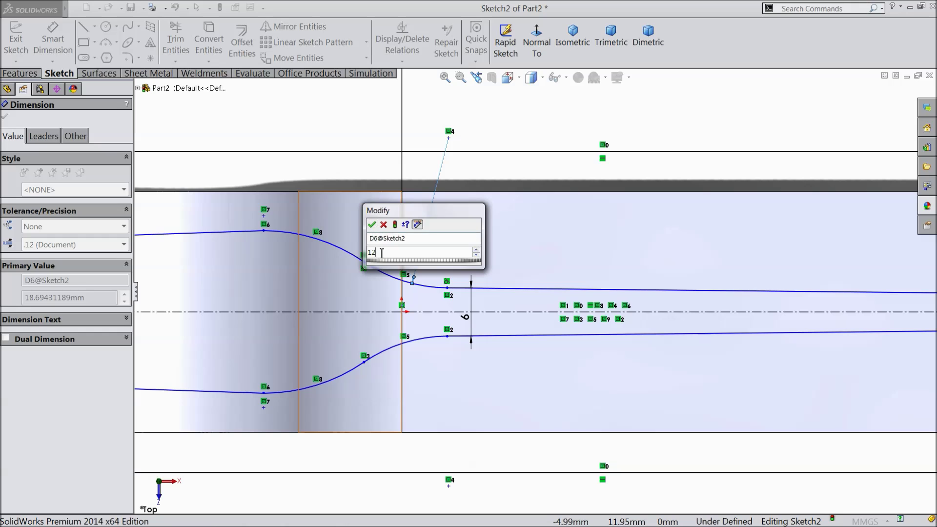
pyautogui.click(372, 225)
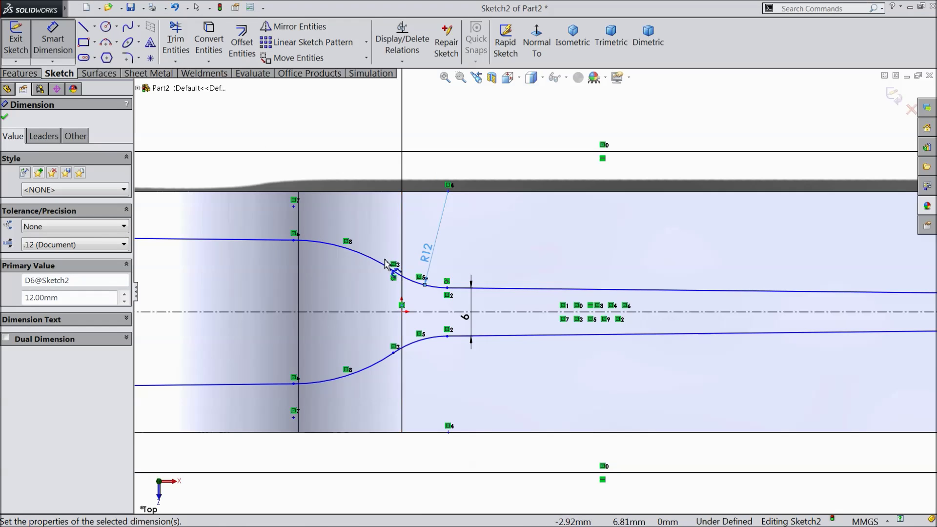
# - Dimension the head's width between the points where the sloped lines meet the arcs as 23.5 mm
pyautogui.scroll(-2, 356, 252)
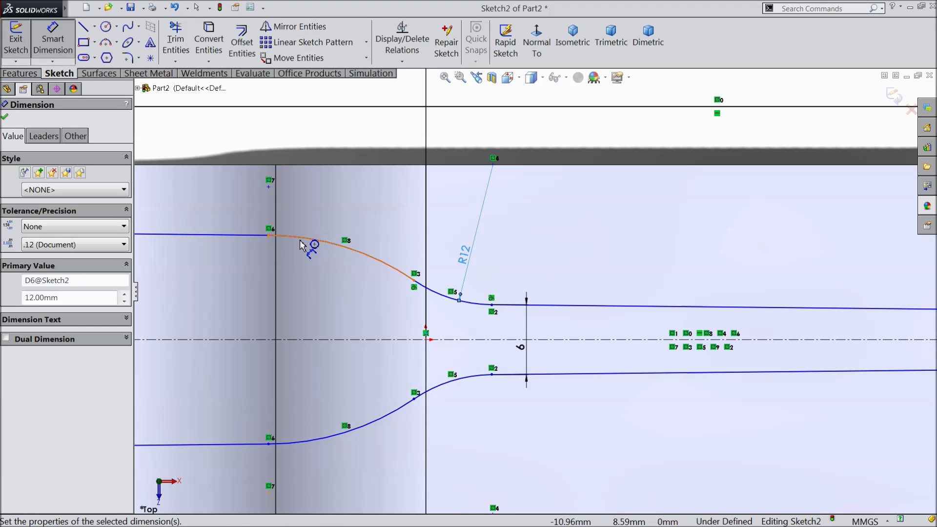
pyautogui.click(269, 236)
pyautogui.click(268, 444)
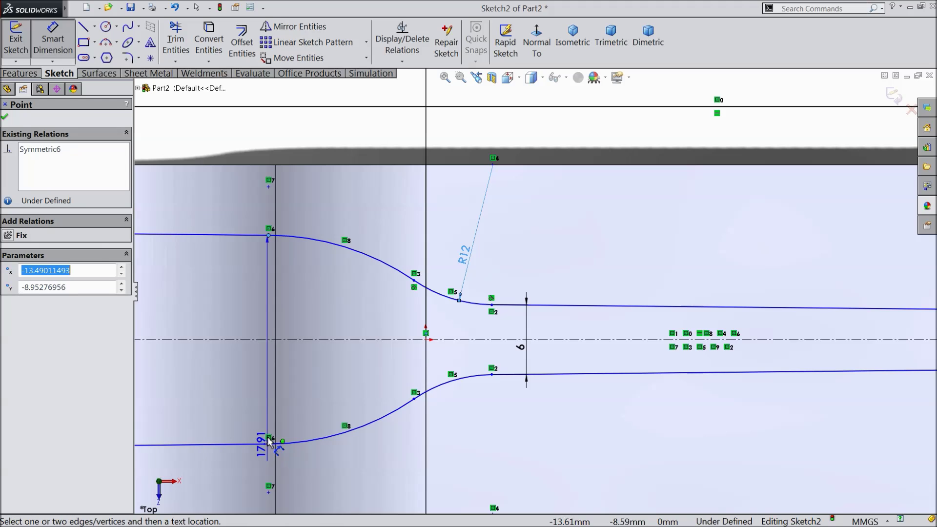
pyautogui.click(239, 320)
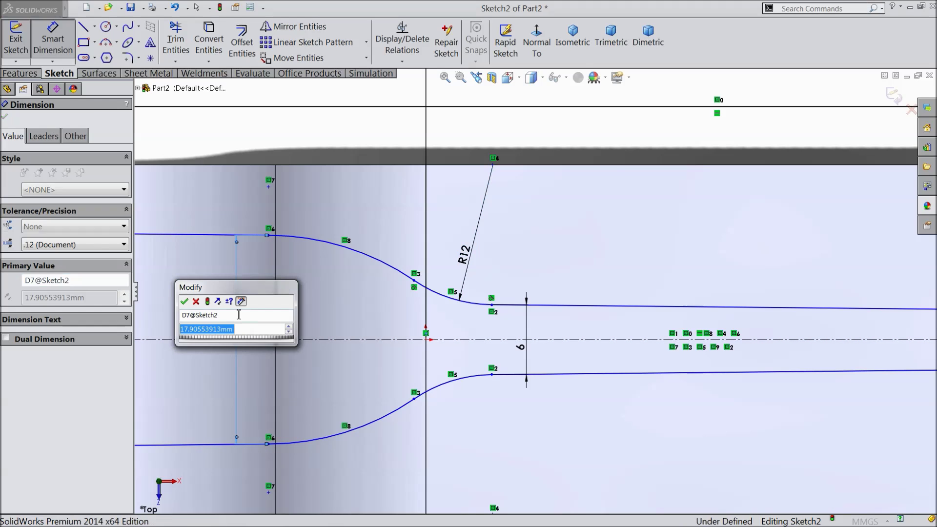
pyautogui.write('23.5')
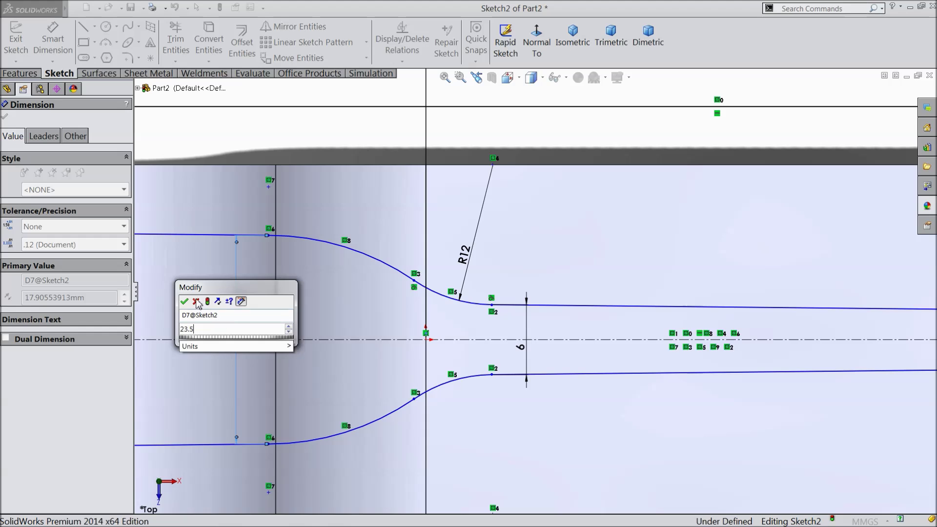
pyautogui.click(185, 301)
# - Dimension the width of the head's end edge, between its two corner points, as 17 mm
pyautogui.press('z')
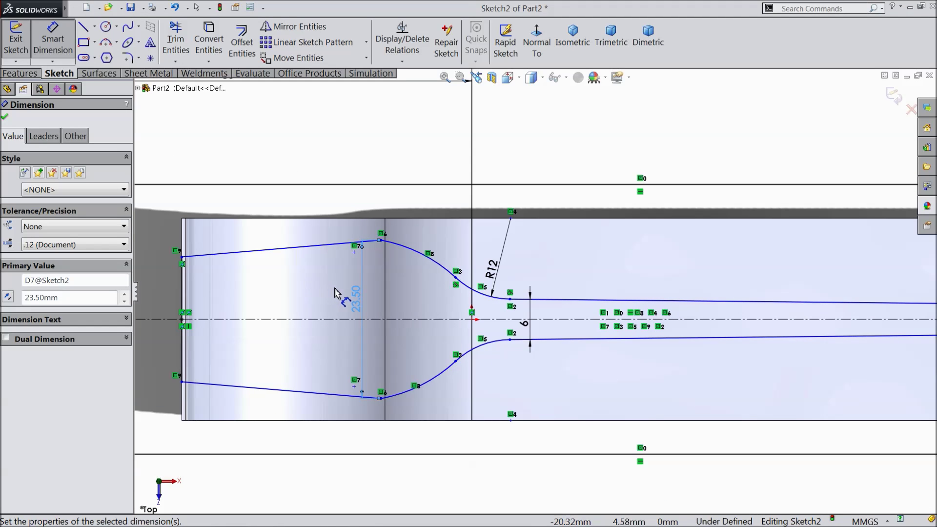
pyautogui.scroll(-1, 334, 292)
pyautogui.scroll(3, 313, 309)
pyautogui.scroll(-4, 341, 267)
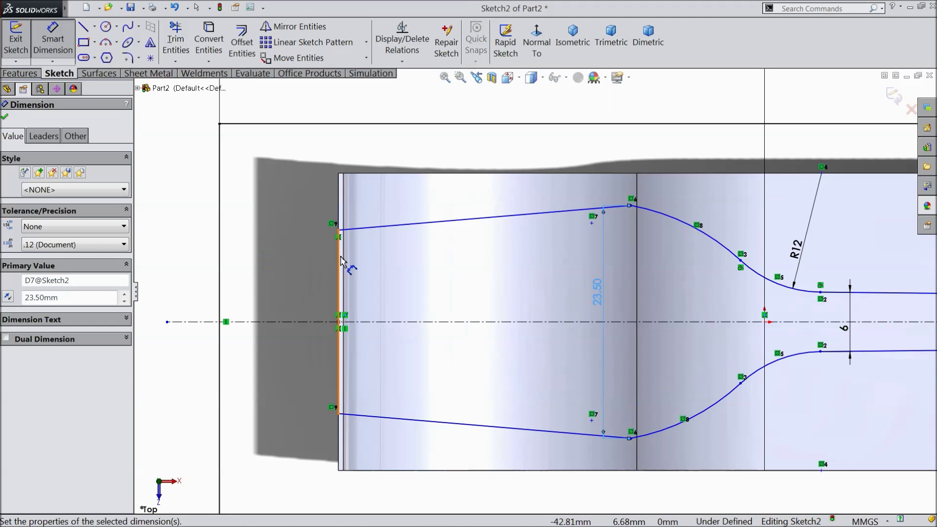
pyautogui.click(339, 230)
pyautogui.click(337, 414)
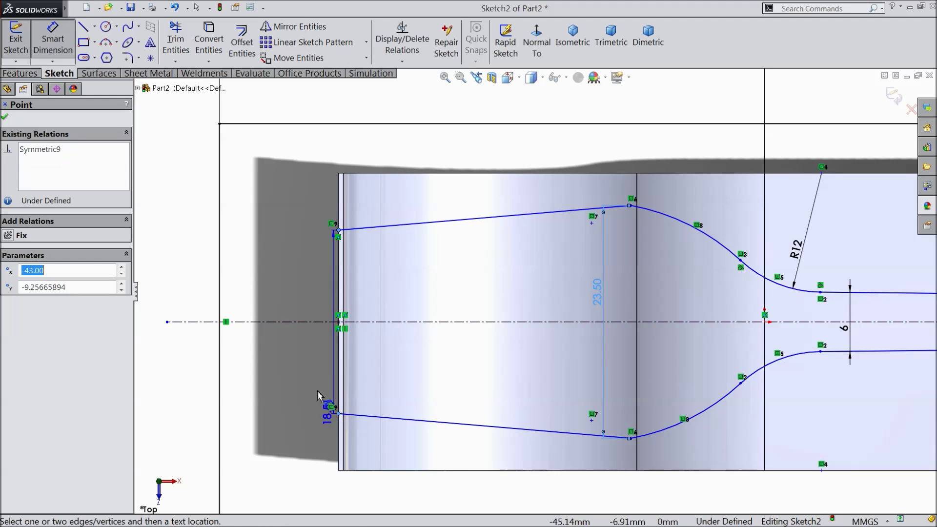
pyautogui.click(244, 314)
pyautogui.write('17')
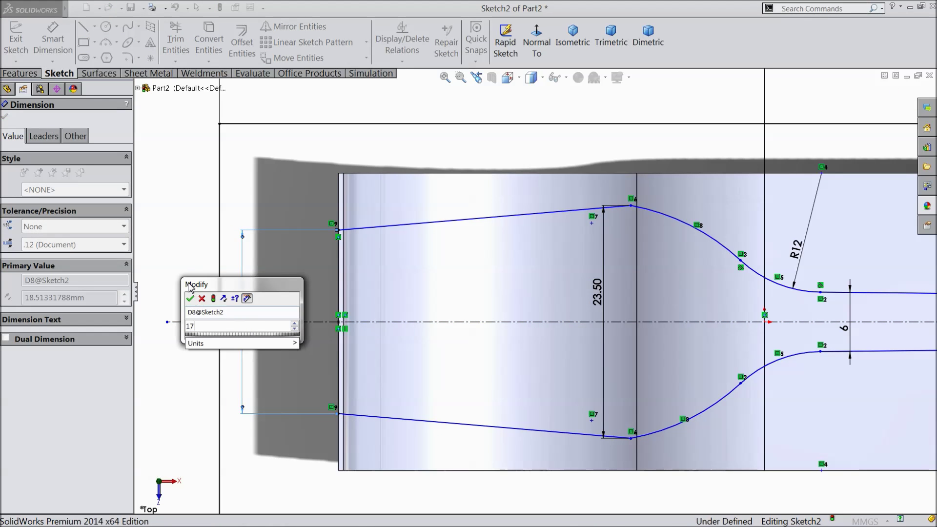
pyautogui.click(190, 298)
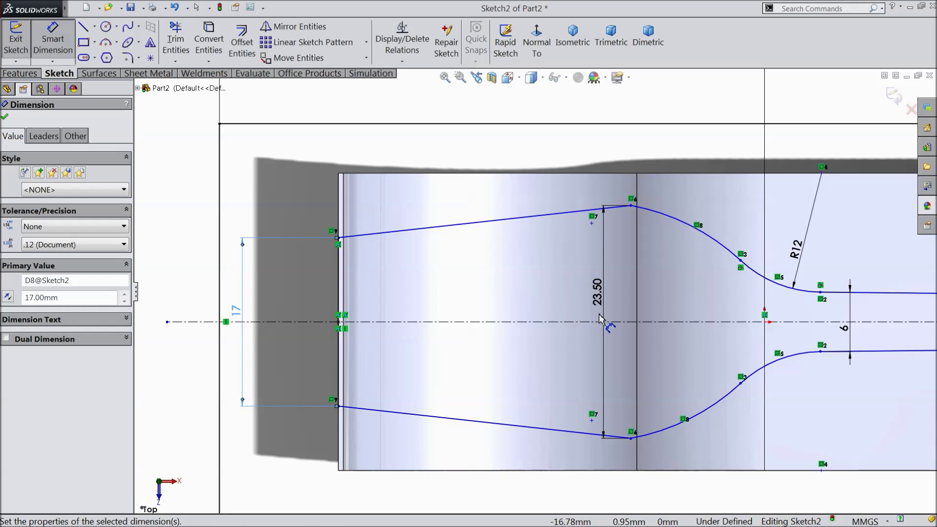
# - Dimension the radius of the upper arc adjoining the head as 20 mm and finish dimensioning
pyautogui.scroll(2, 752, 289)
pyautogui.scroll(-2, 735, 287)
pyautogui.click(616, 231)
pyautogui.click(622, 206)
pyautogui.write('20')
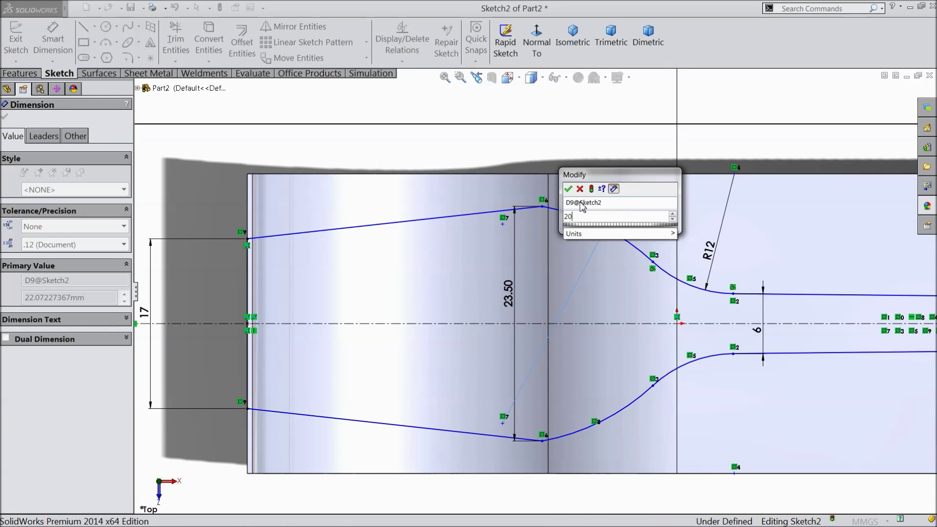
pyautogui.click(569, 189)
pyautogui.scroll(3, 605, 283)
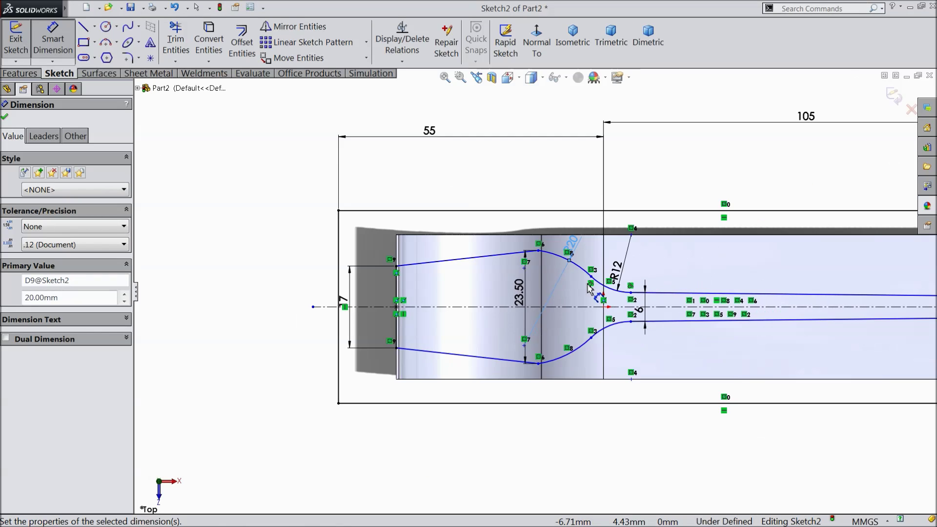
pyautogui.scroll(1, 599, 293)
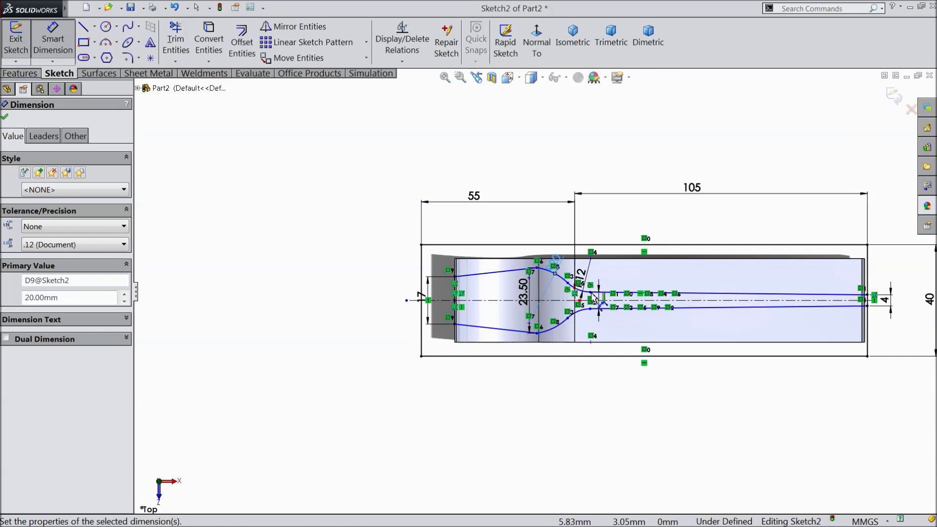
pyautogui.click(4, 117)
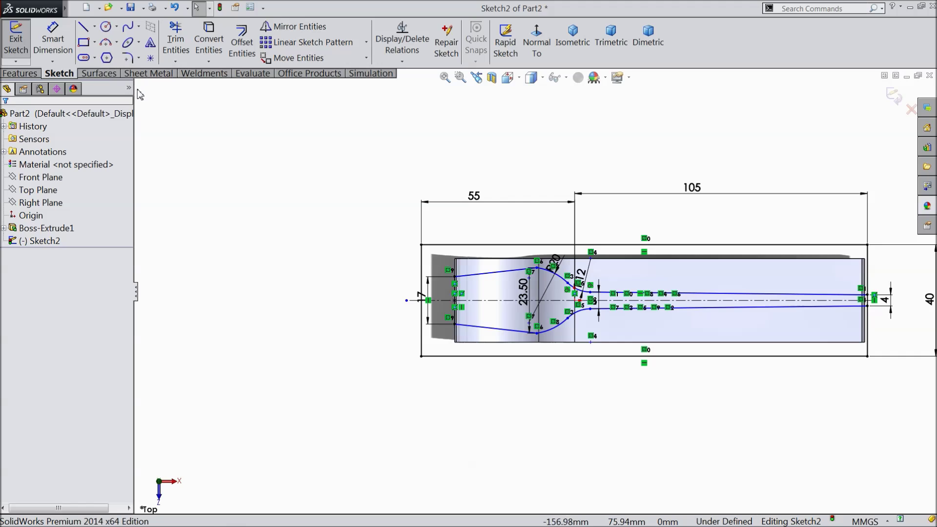
# - Trim away the part of the rectangle's handle-end side between the two handle lines using Trim to closest
pyautogui.click(176, 41)
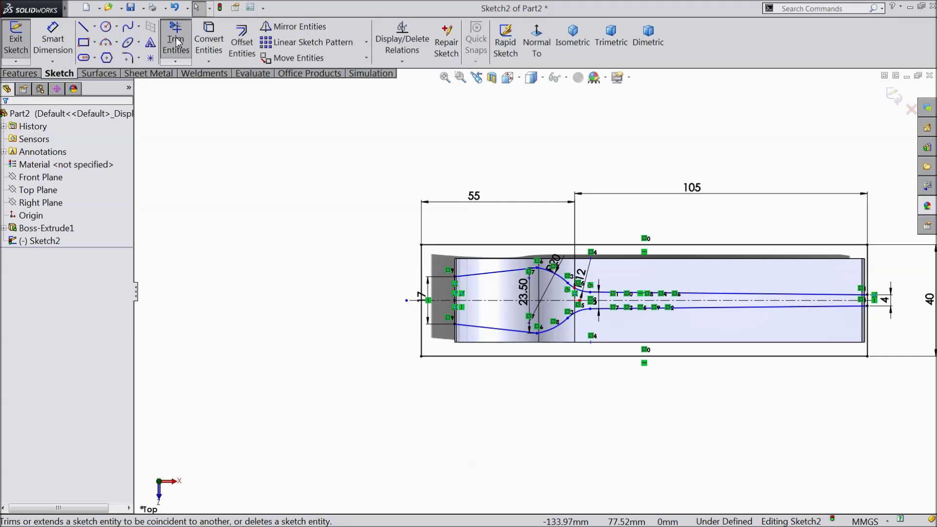
pyautogui.scroll(-5, 829, 313)
pyautogui.scroll(-2, 752, 310)
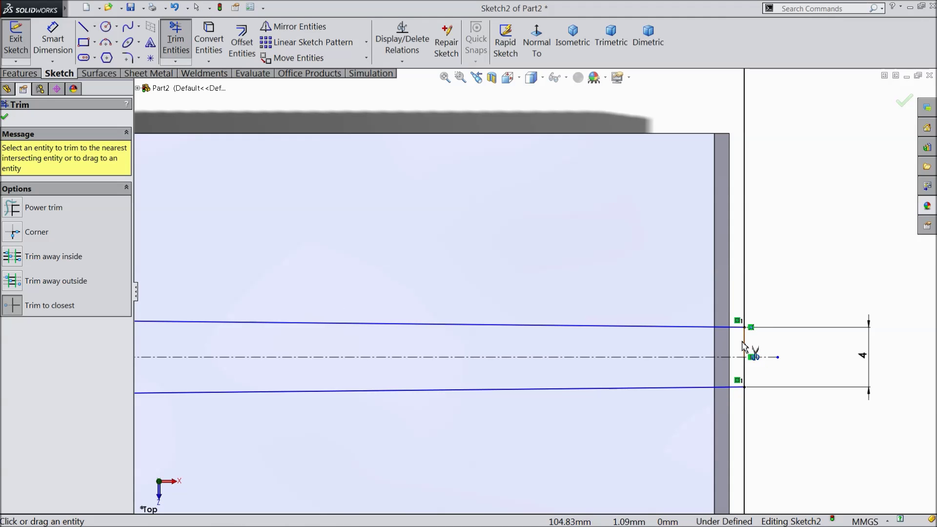
pyautogui.click(742, 344)
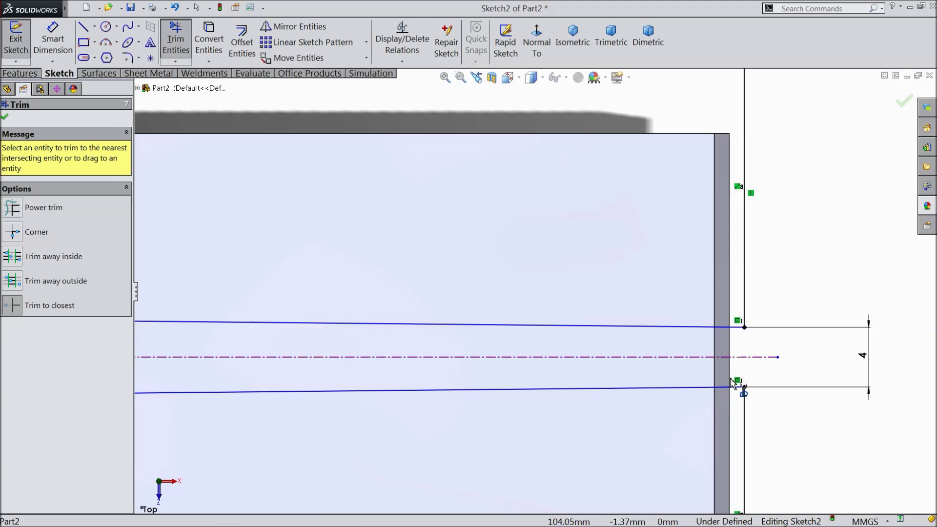
# - Finish trimming and dimension the handle's length as 100 mm, from the neck arc's tangent point to the handle's end corner
pyautogui.scroll(5, 734, 383)
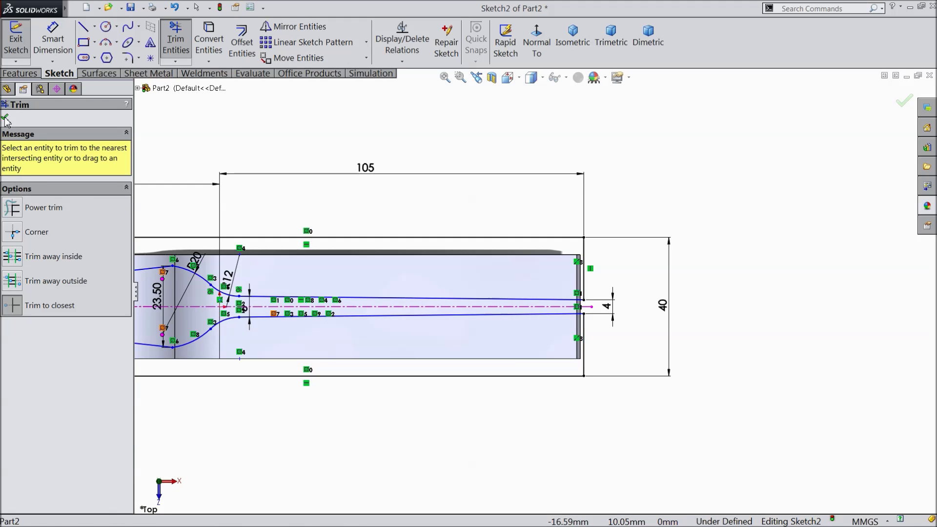
pyautogui.click(6, 119)
pyautogui.click(53, 39)
pyautogui.scroll(-3, 140, 281)
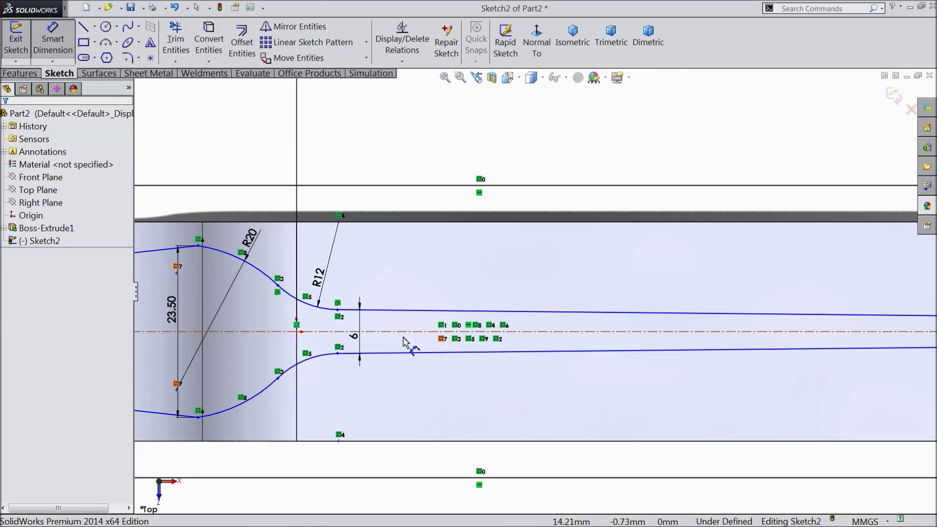
pyautogui.click(339, 317)
pyautogui.press('f')
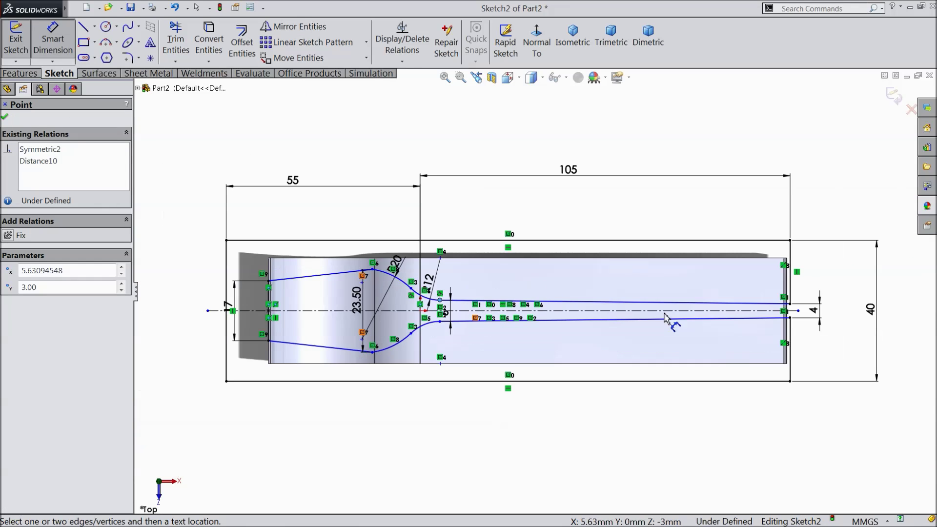
pyautogui.click(790, 304)
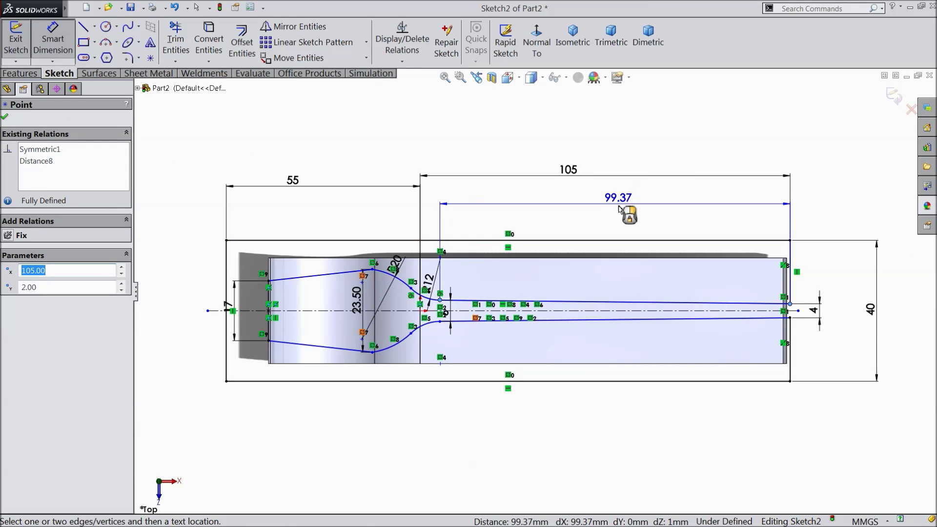
pyautogui.click(604, 212)
pyautogui.write('100')
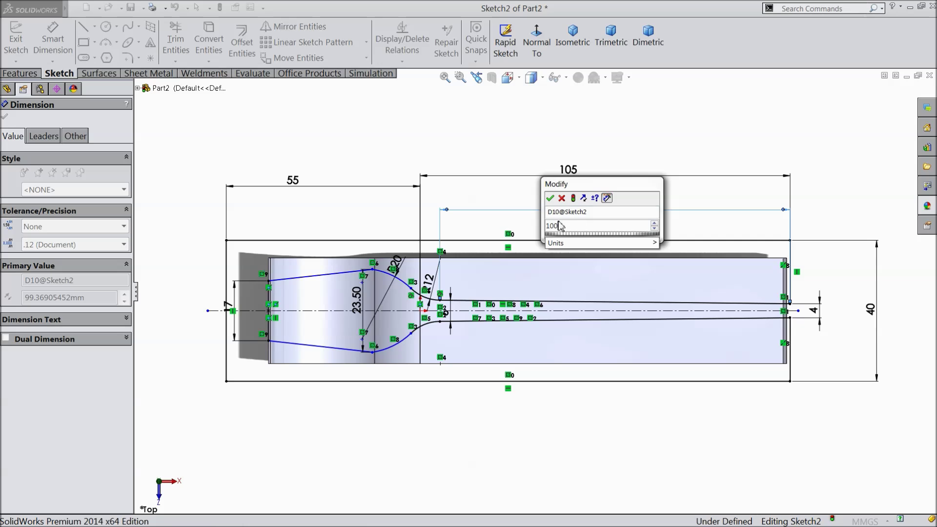
pyautogui.click(550, 199)
pyautogui.press('f')
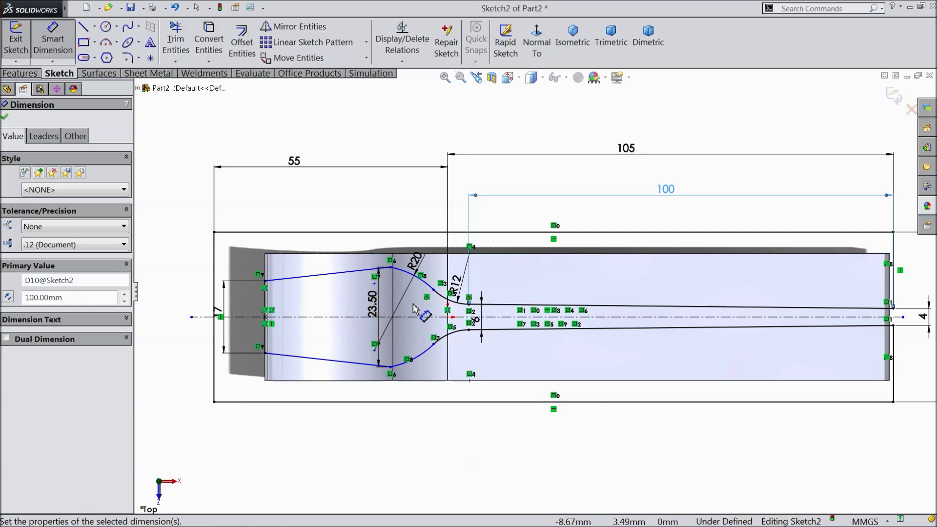
# - Dimension the distance from the head's end edge to its widest point as 29.5 mm and finish dimensioning
pyautogui.scroll(-2, 623, 219)
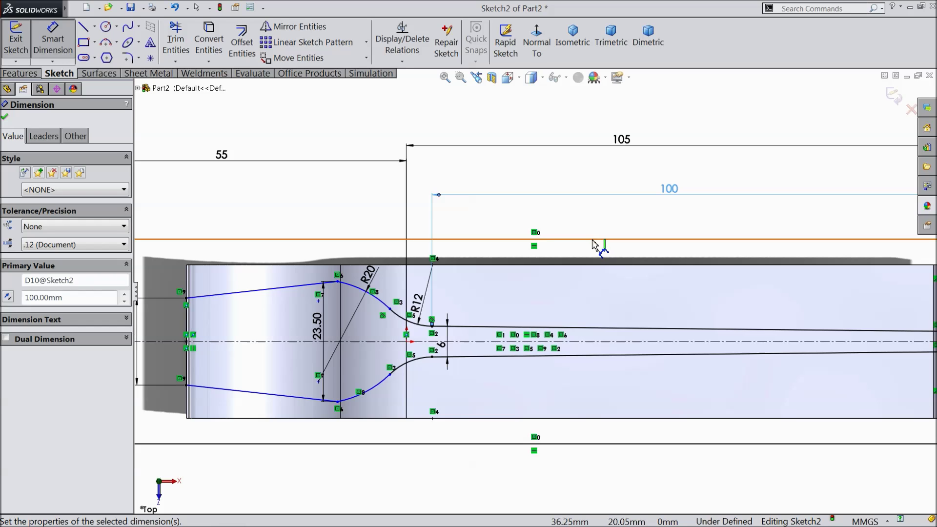
pyautogui.scroll(2, 498, 251)
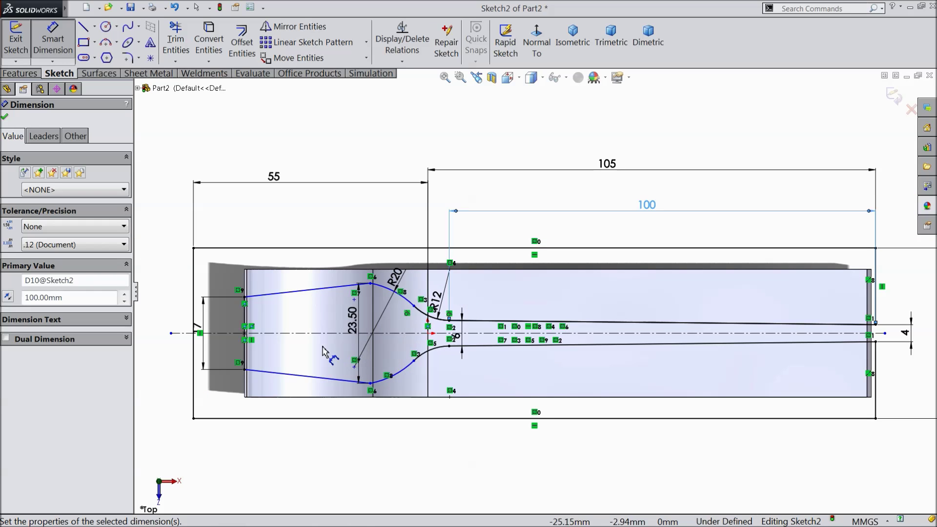
pyautogui.scroll(-3, 329, 350)
pyautogui.scroll(-1, 445, 314)
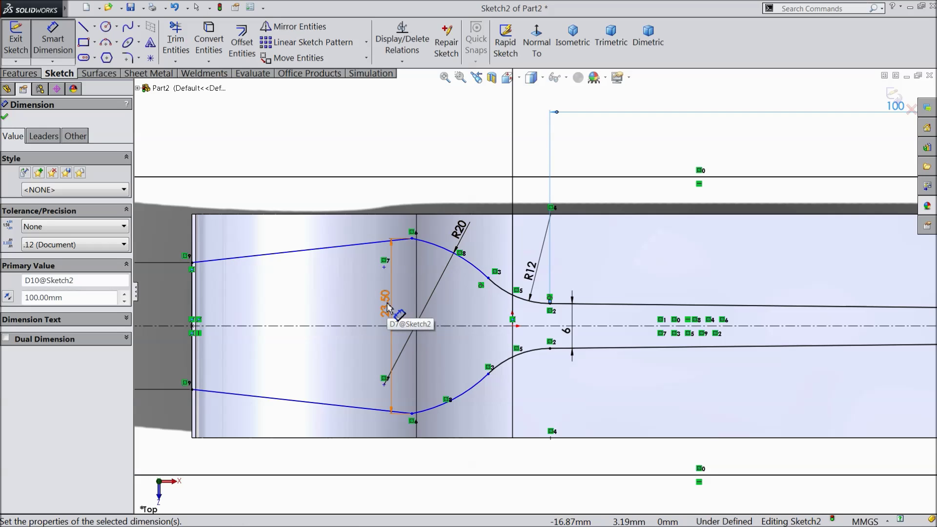
pyautogui.scroll(1, 387, 307)
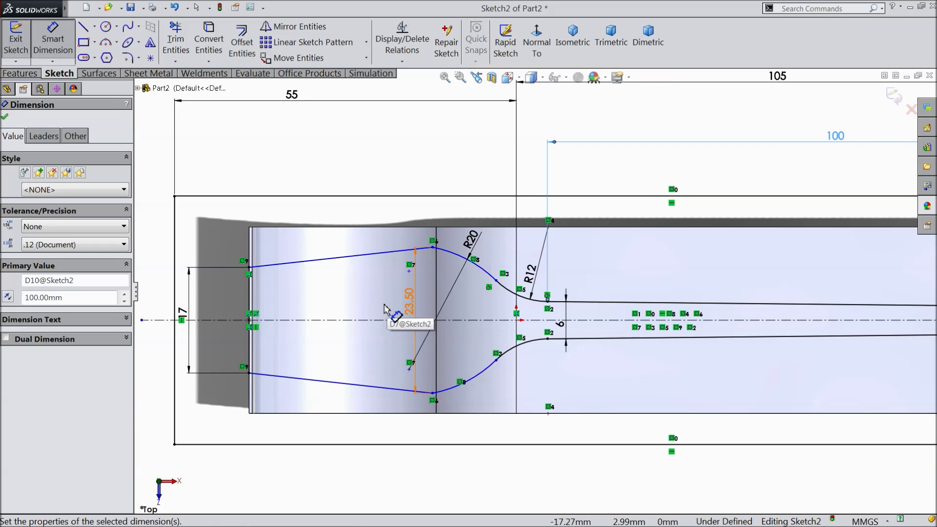
pyautogui.scroll(-1, 389, 260)
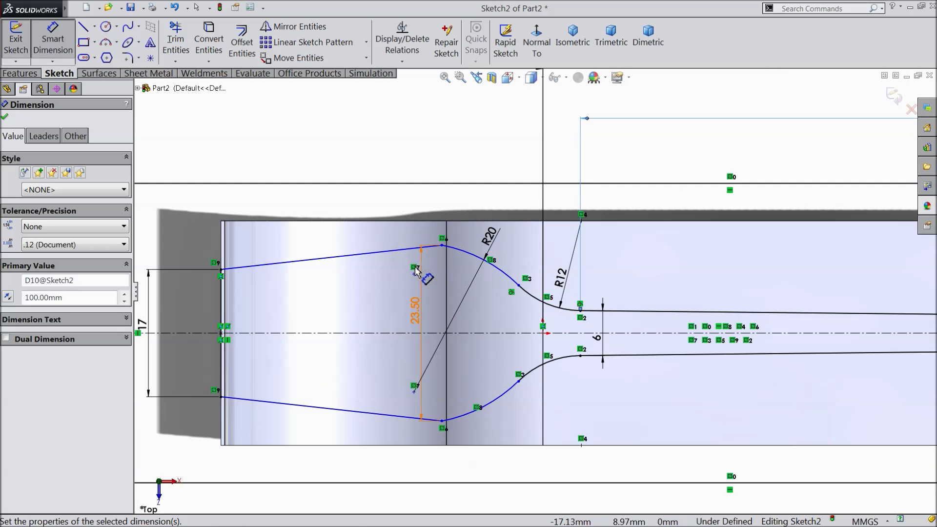
pyautogui.click(442, 246)
pyautogui.click(221, 293)
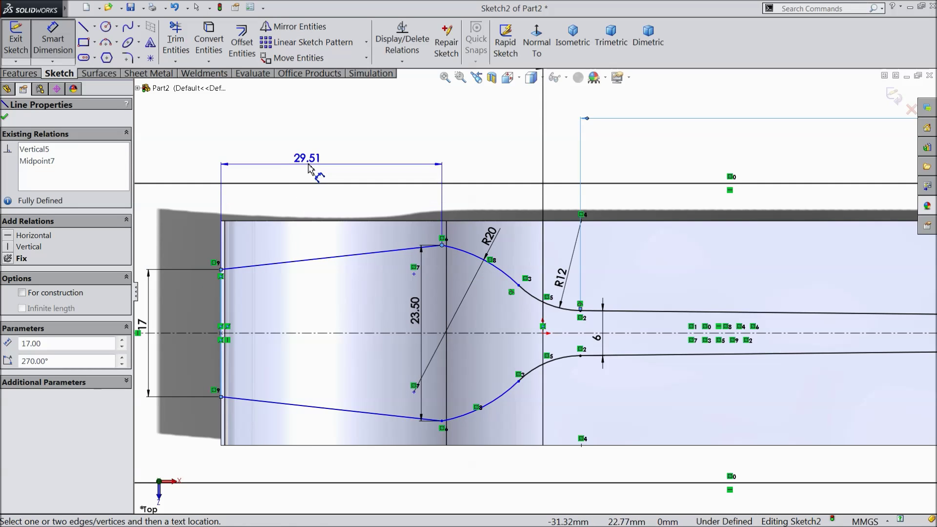
pyautogui.click(311, 160)
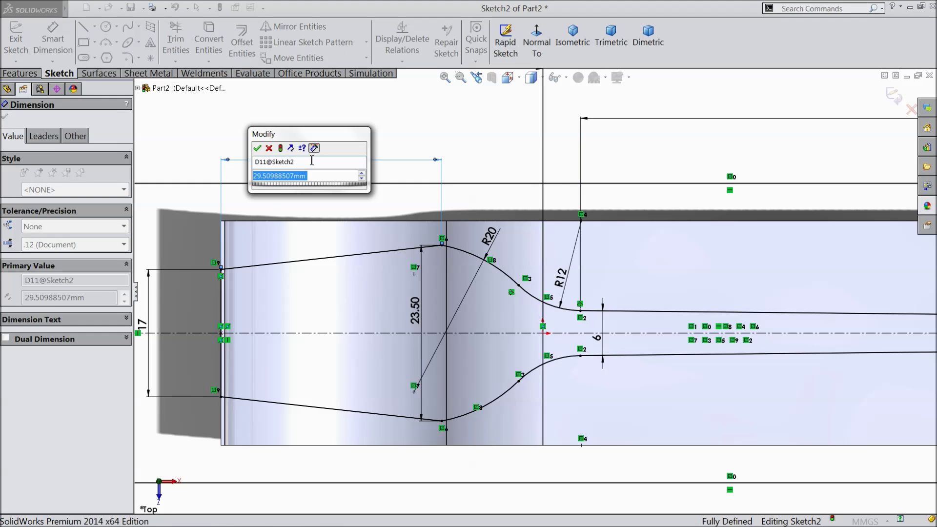
pyautogui.write('29.5')
pyautogui.press('Return')
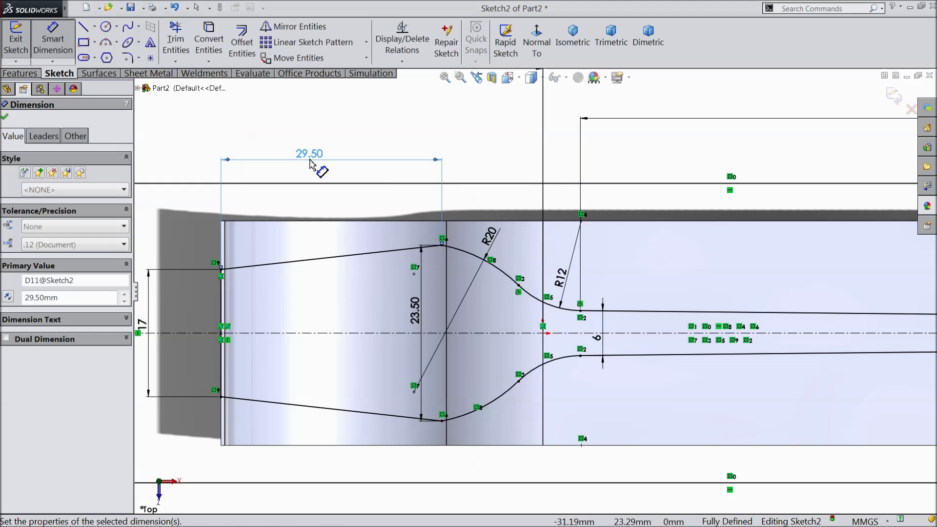
pyautogui.scroll(-5, 310, 163)
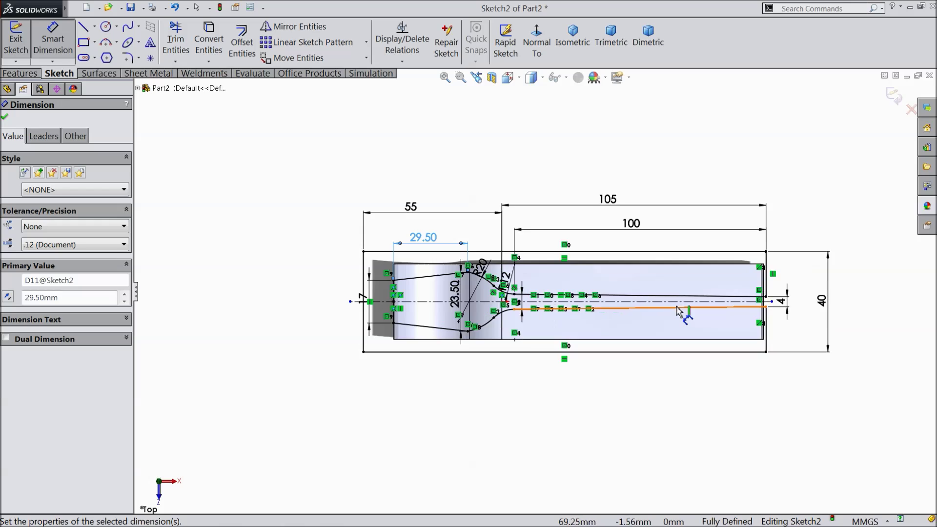
pyautogui.click(6, 118)
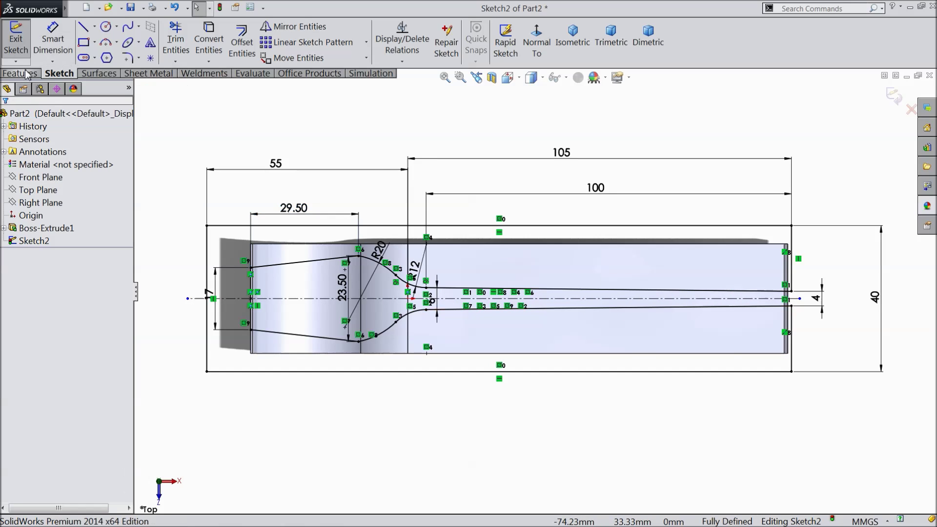
# - Start an Extruded Cut from the outline sketch, with Direction 1 set to Through All and a 6° draft
pyautogui.click(22, 74)
pyautogui.click(203, 43)
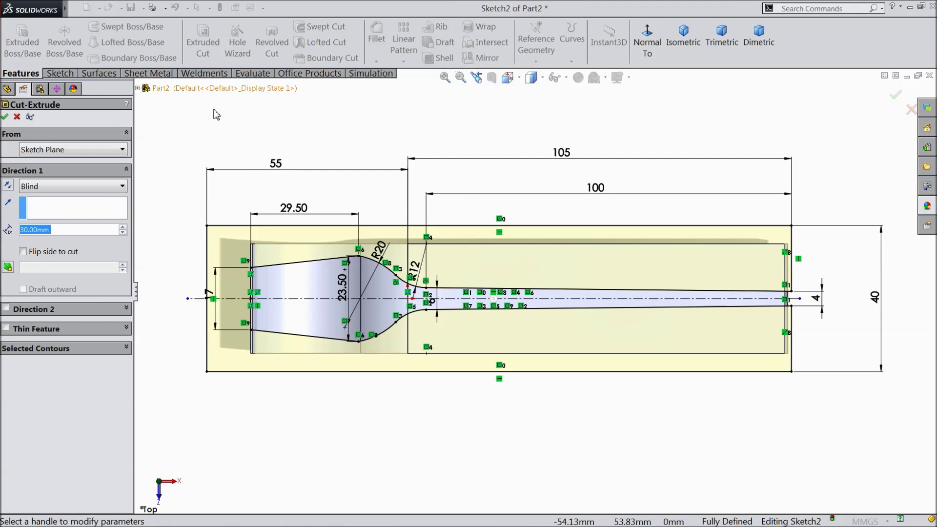
pyautogui.moveTo(321, 437); pyautogui.dragTo(331, 305, button='middle')
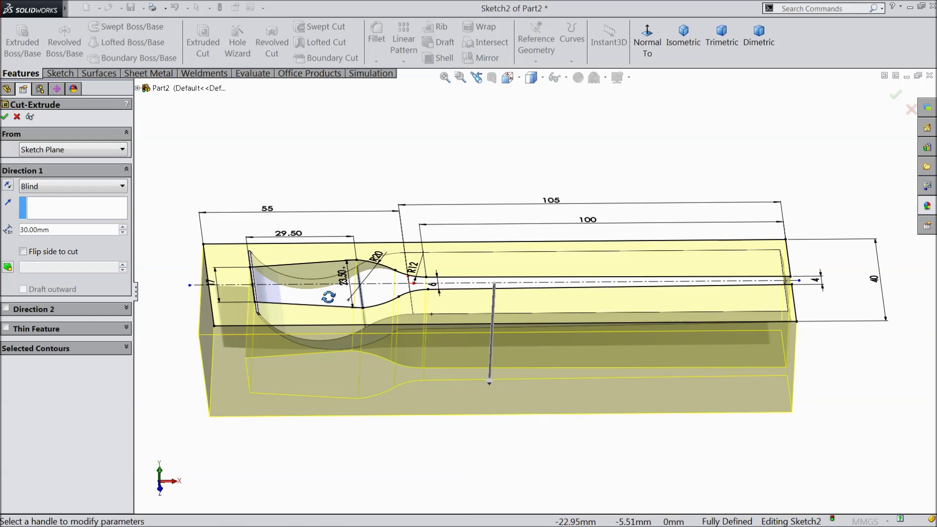
pyautogui.click(8, 267)
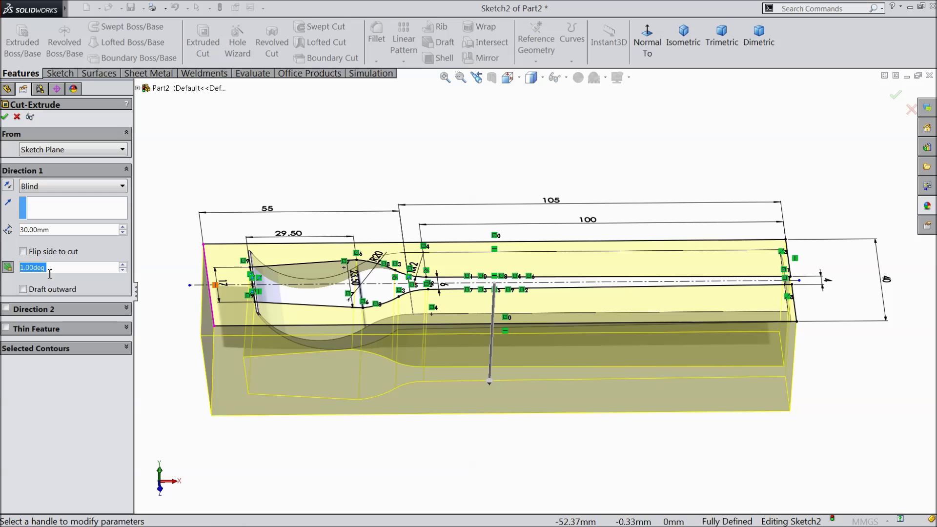
pyautogui.click(122, 264)
pyautogui.click(123, 265)
pyautogui.click(123, 265)
pyautogui.click(122, 265)
pyautogui.click(122, 265)
pyautogui.click(82, 188)
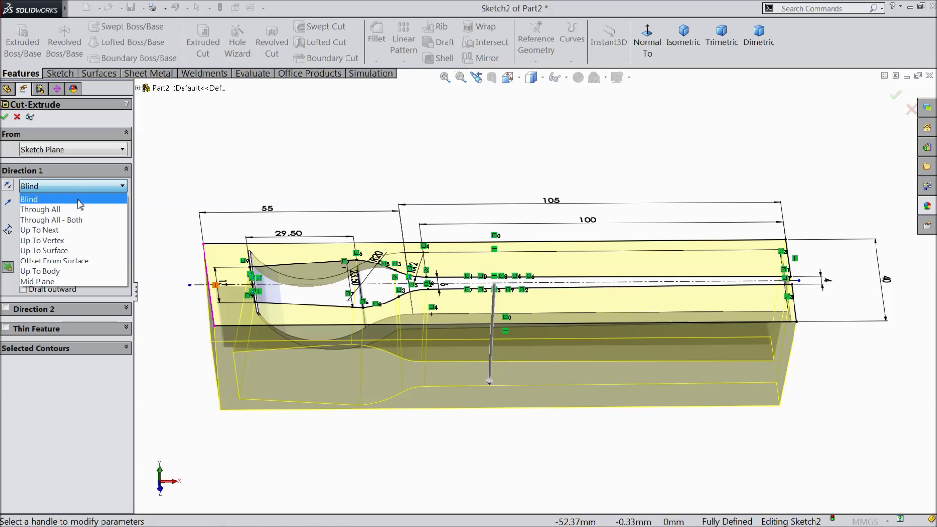
pyautogui.click(69, 212)
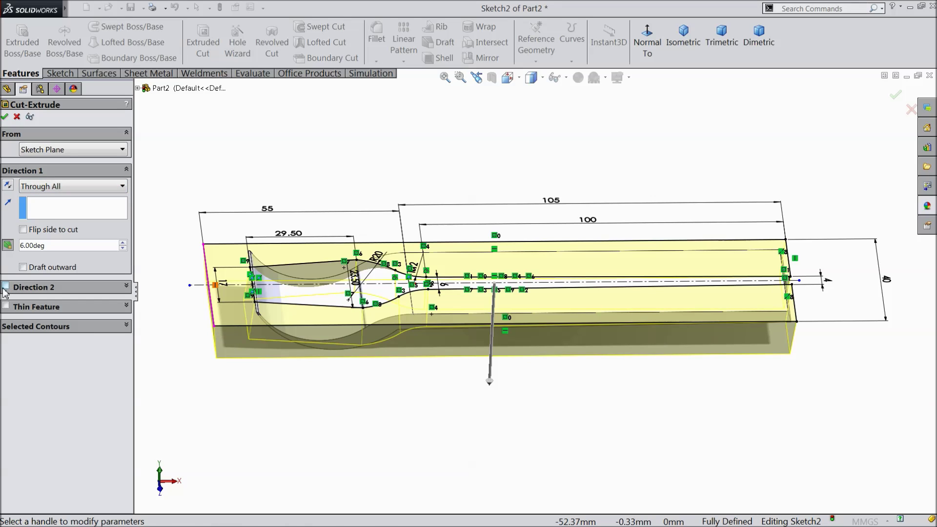
# - Add Direction 2 to the cut as Blind, 10 mm deep with a 0° draft, and accept the cut
pyautogui.click(6, 287)
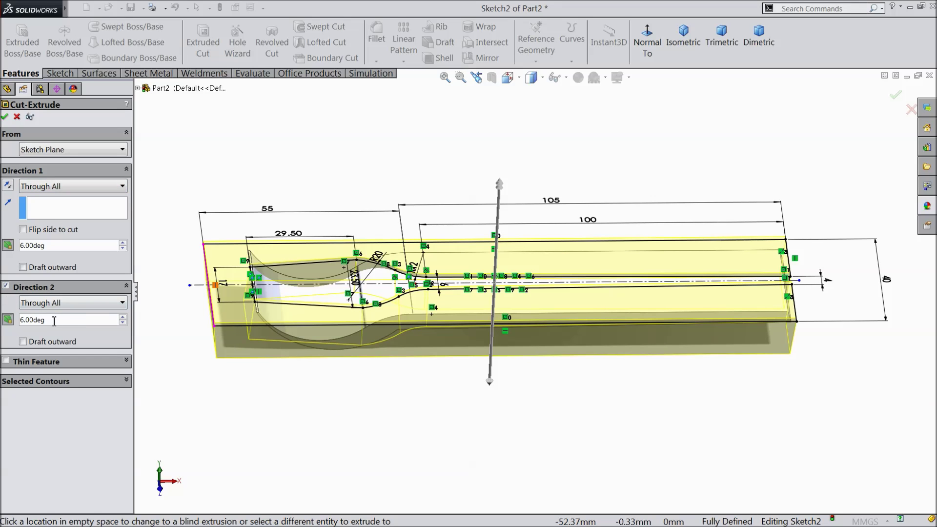
pyautogui.click(71, 306)
pyautogui.click(44, 316)
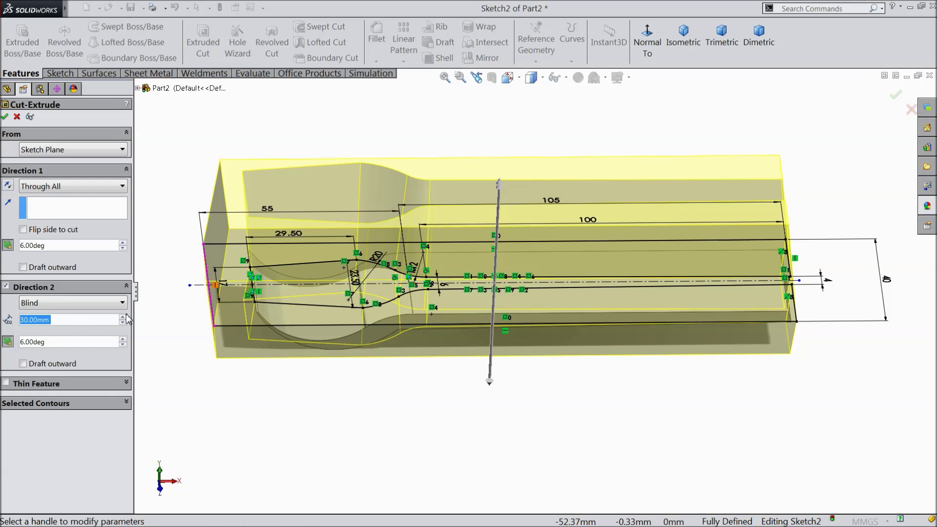
pyautogui.write('10')
pyautogui.press('Return')
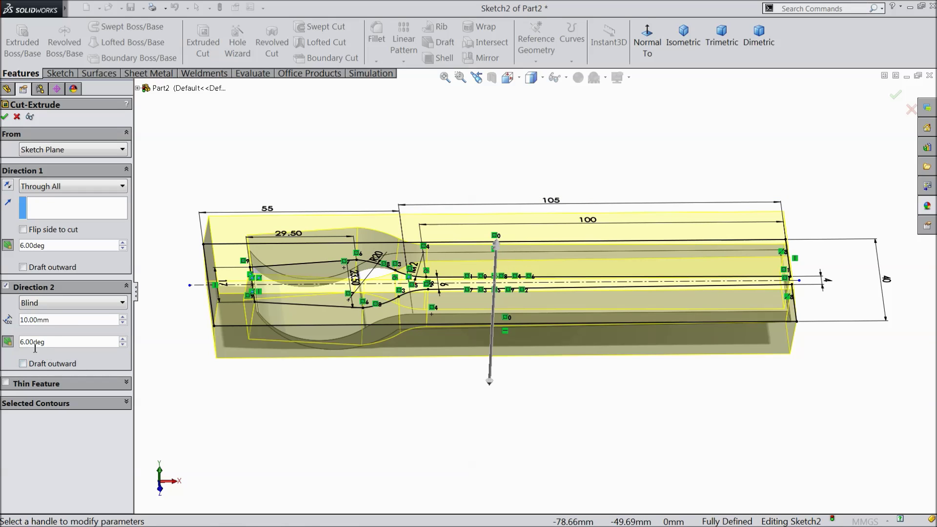
pyautogui.write('0')
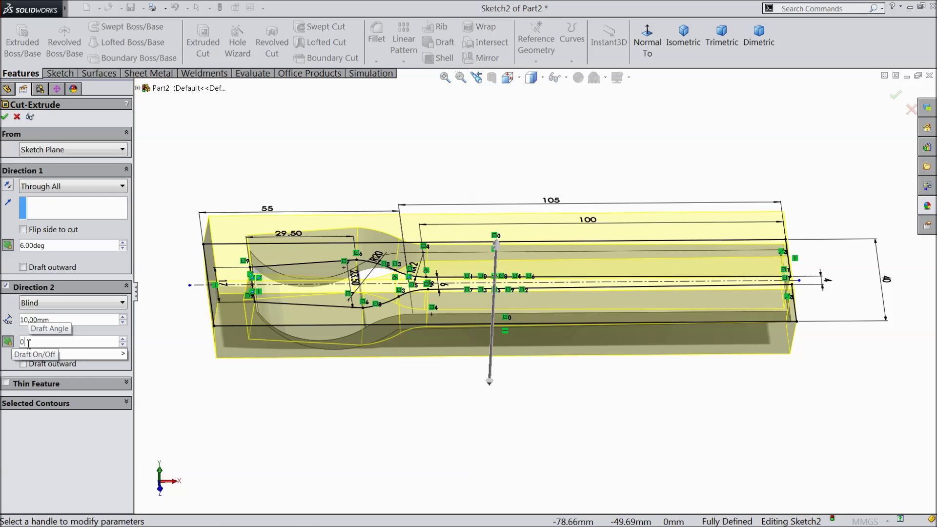
pyautogui.press('Return')
pyautogui.moveTo(320, 360)
pyautogui.mouseDown(button='middle')
pyautogui.moveTo(316, 341)
pyautogui.moveTo(344, 366)
pyautogui.moveTo(330, 393)
pyautogui.mouseUp(button='middle')
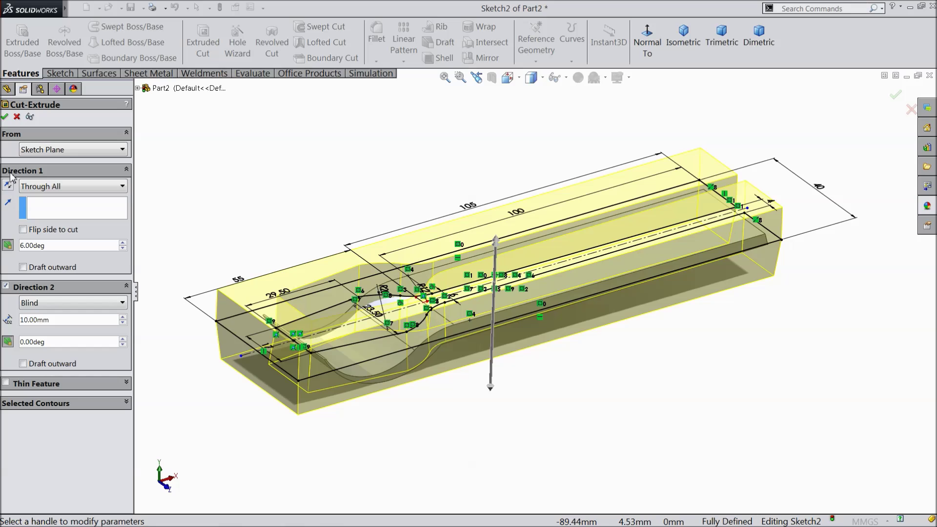
pyautogui.click(4, 116)
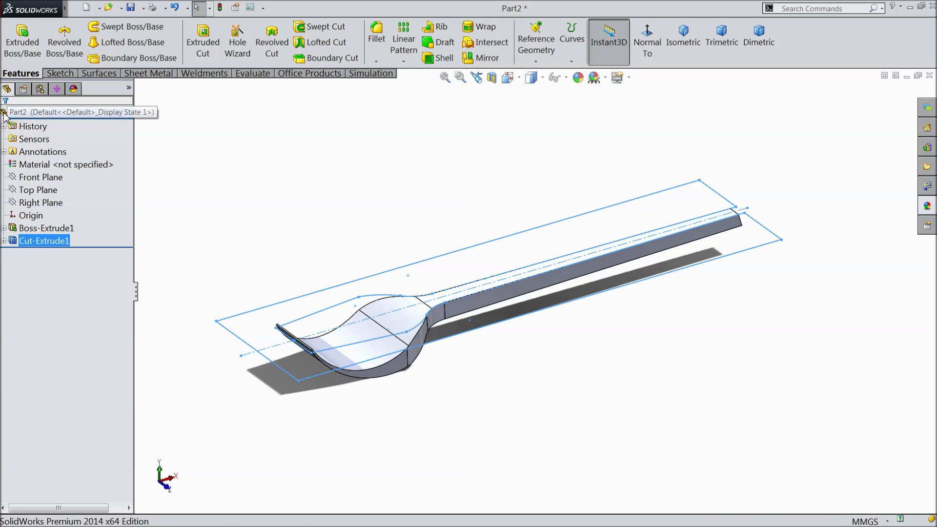
# - Start a new sketch on the Top Plane and view it normal to the plane
pyautogui.click(235, 183)
pyautogui.moveTo(266, 247)
pyautogui.mouseDown(button='middle')
pyautogui.moveTo(276, 366)
pyautogui.moveTo(246, 374)
pyautogui.moveTo(287, 395)
pyautogui.moveTo(283, 309)
pyautogui.moveTo(265, 379)
pyautogui.moveTo(272, 388)
pyautogui.moveTo(272, 342)
pyautogui.moveTo(267, 383)
pyautogui.moveTo(247, 381)
pyautogui.moveTo(253, 438)
pyautogui.moveTo(266, 317)
pyautogui.moveTo(257, 298)
pyautogui.moveTo(268, 278)
pyautogui.mouseUp(button='middle')
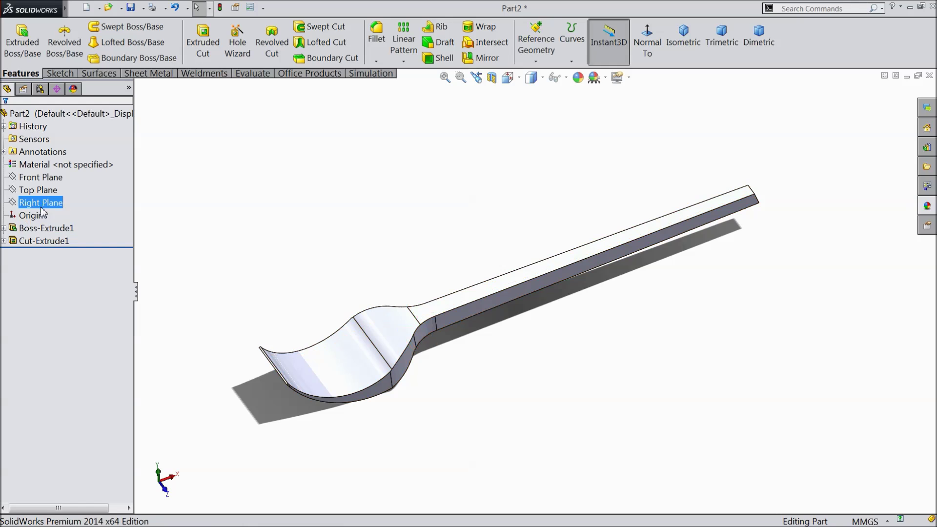
pyautogui.click(39, 190)
pyautogui.click(45, 178)
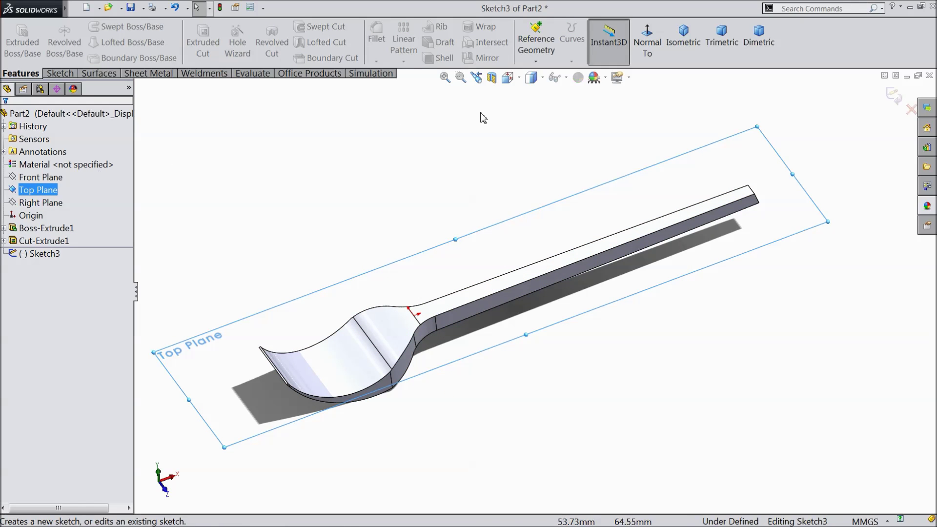
pyautogui.click(647, 41)
pyautogui.scroll(-3, 483, 293)
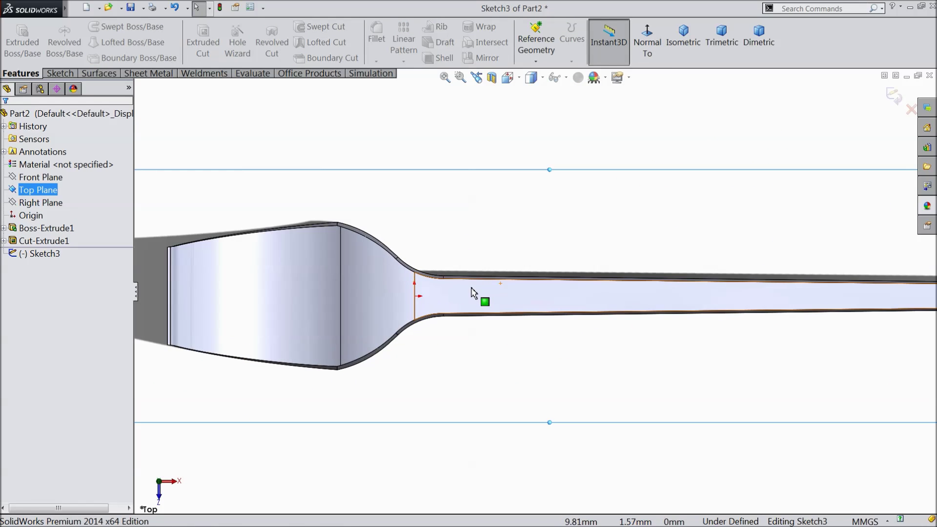
# - Sketch a horizontal centerline from the origin along the fork head's axis, extending beyond the head's end
pyautogui.click(59, 73)
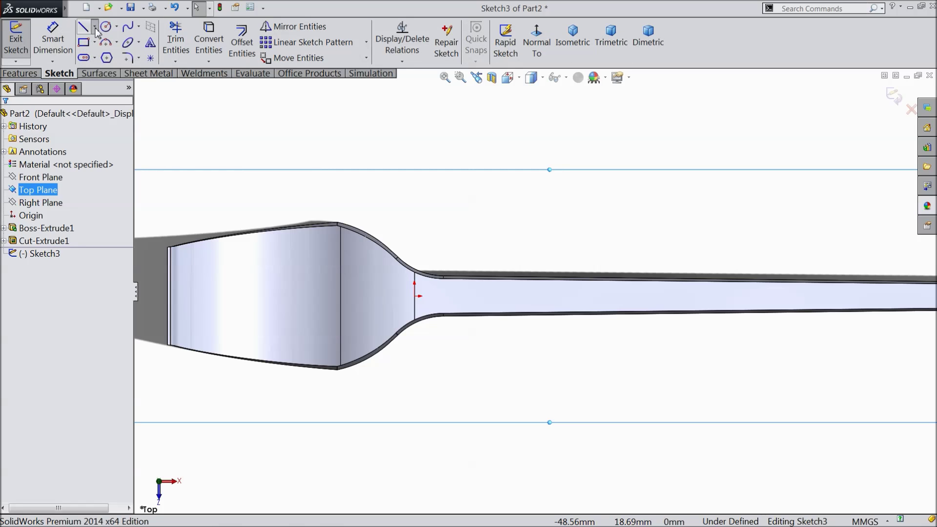
pyautogui.click(94, 28)
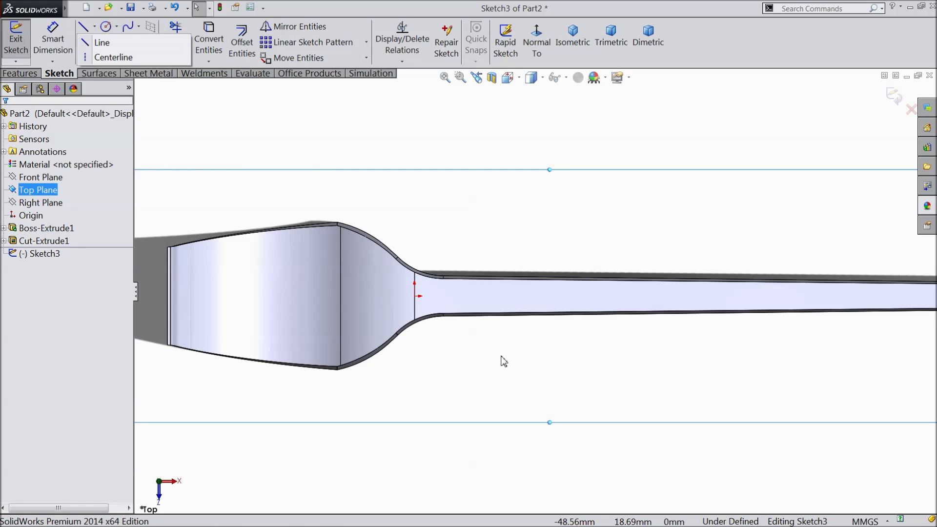
pyautogui.click(113, 58)
pyautogui.scroll(3, 476, 300)
pyautogui.click(466, 293)
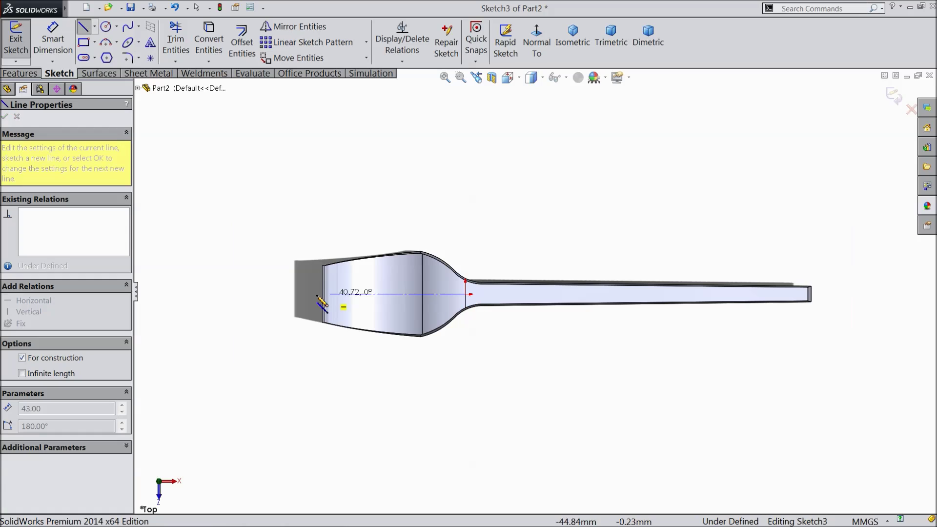
pyautogui.click(255, 294)
pyautogui.rightClick(263, 244)
pyautogui.click(288, 118)
pyautogui.press('Escape')
# - Sketch a slightly sloping line about 26 mm long from the head's end edge toward the handle, just above the centerline
pyautogui.scroll(3, 400, 253)
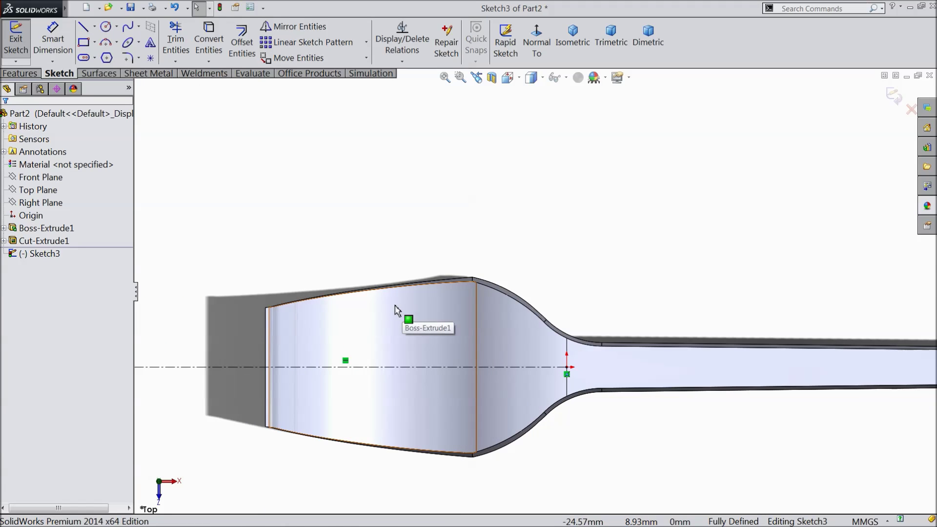
pyautogui.click(82, 26)
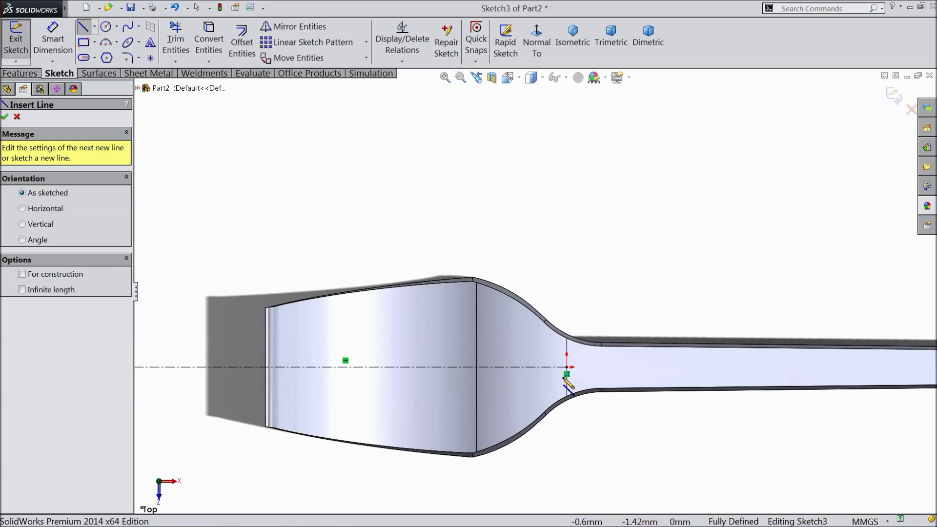
pyautogui.scroll(1, 566, 396)
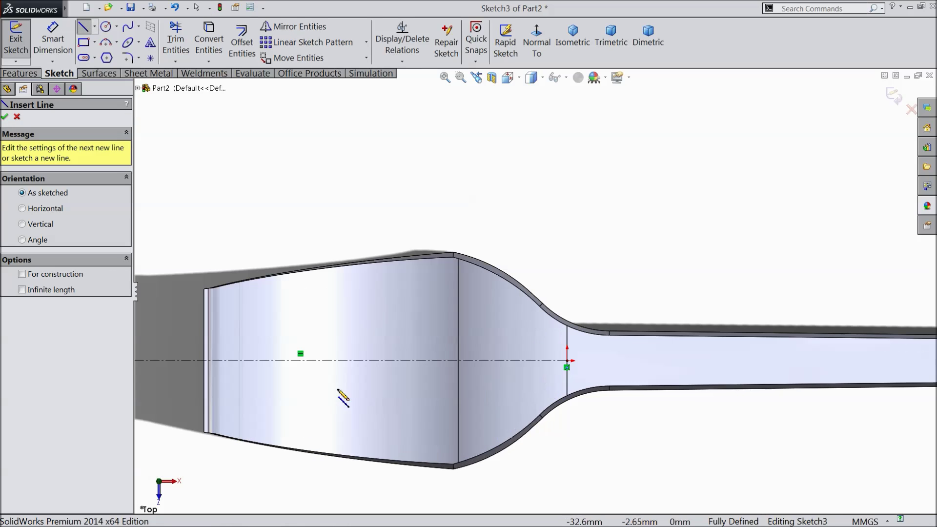
pyautogui.click(203, 339)
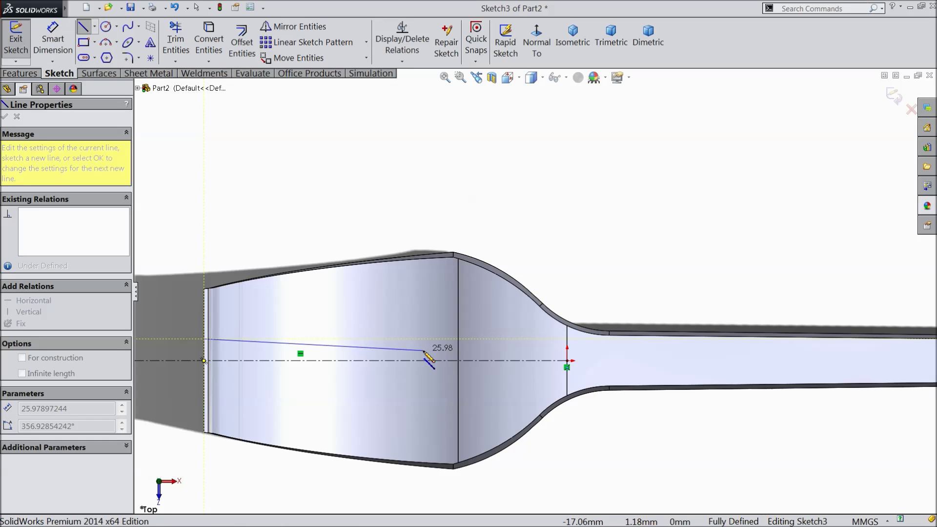
pyautogui.click(423, 351)
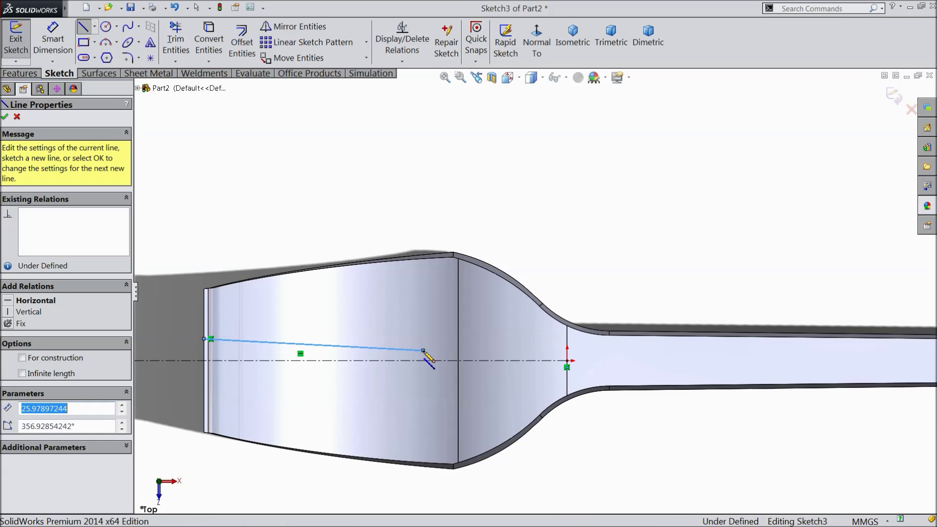
# - Continue with a tangent arc of about 1.17 mm radius across the centerline, then close the slot with a return line and a vertical end line
pyautogui.scroll(-5, 425, 351)
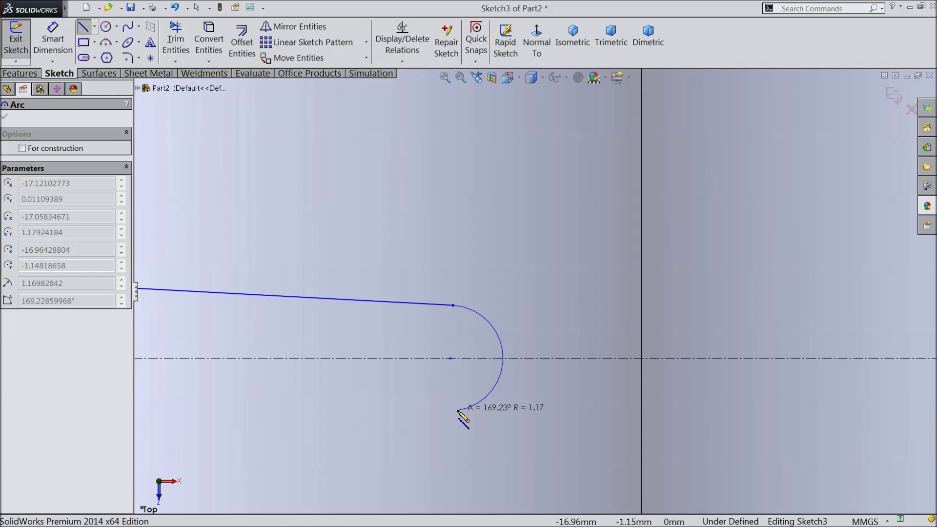
pyautogui.click(458, 410)
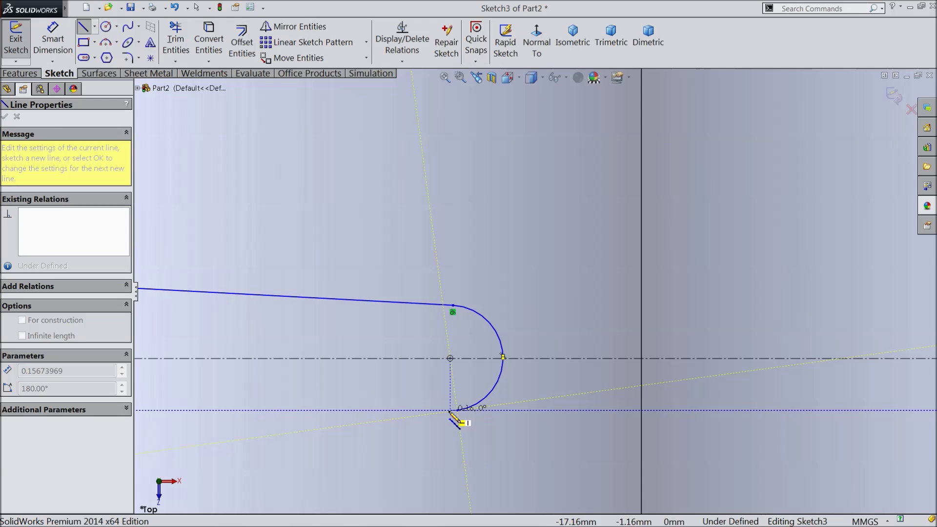
pyautogui.scroll(5, 429, 397)
pyautogui.scroll(-3, 331, 336)
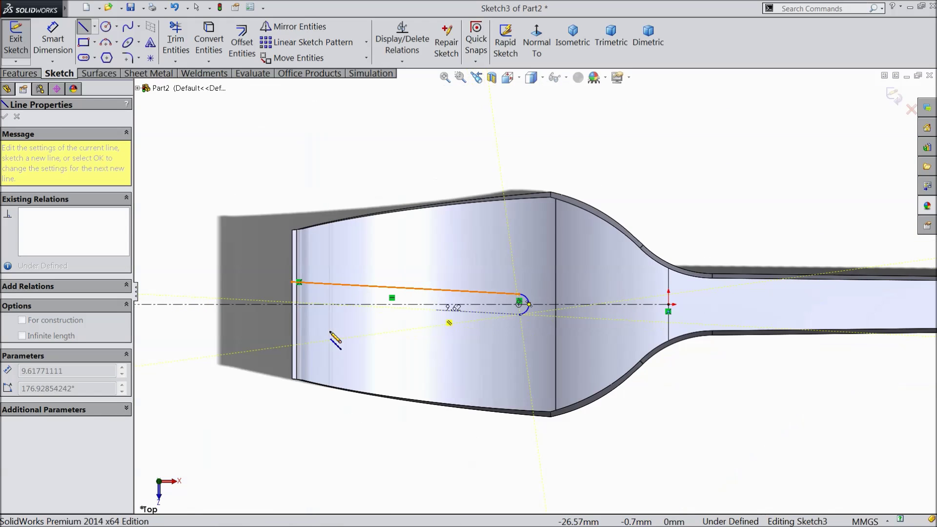
pyautogui.click(318, 318)
pyautogui.click(318, 236)
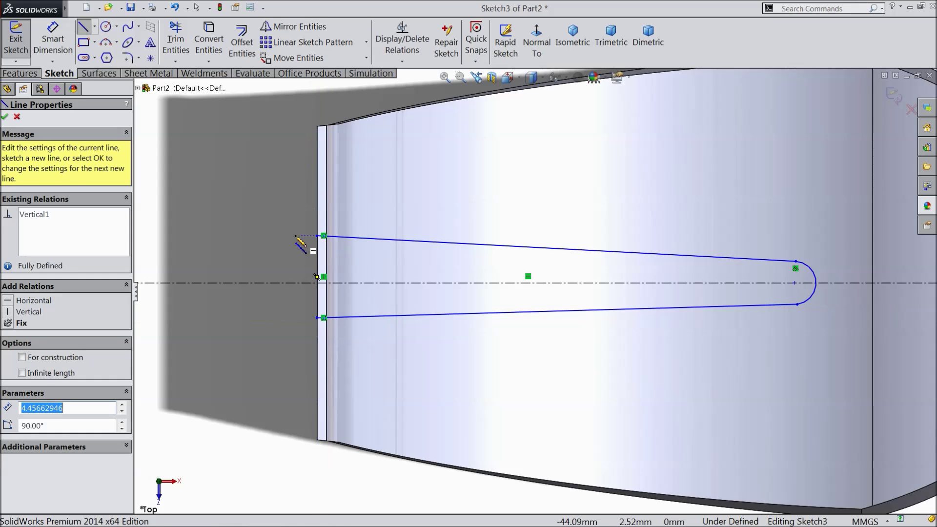
# - Dimension the slot's vertical line at the head's end to 5 mm
pyautogui.click(55, 49)
pyautogui.click(320, 269)
pyautogui.click(273, 273)
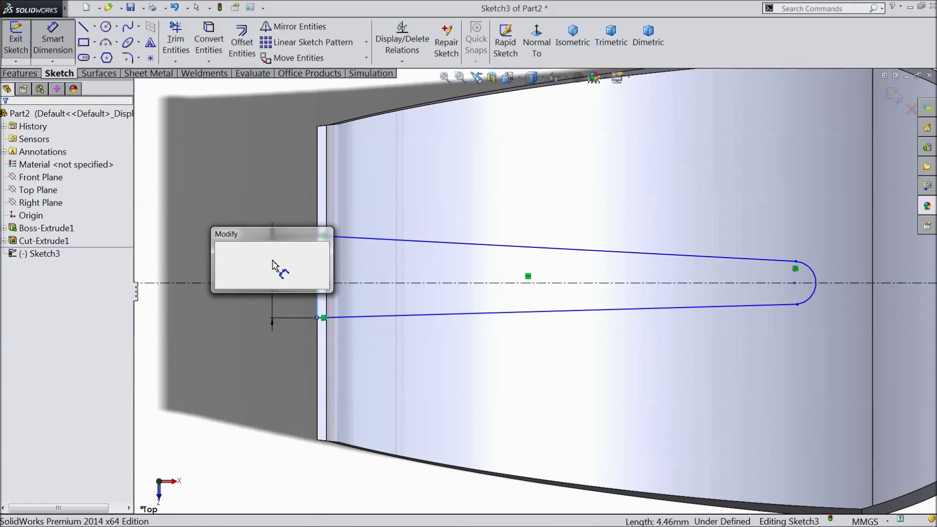
pyautogui.write('5')
pyautogui.click(220, 248)
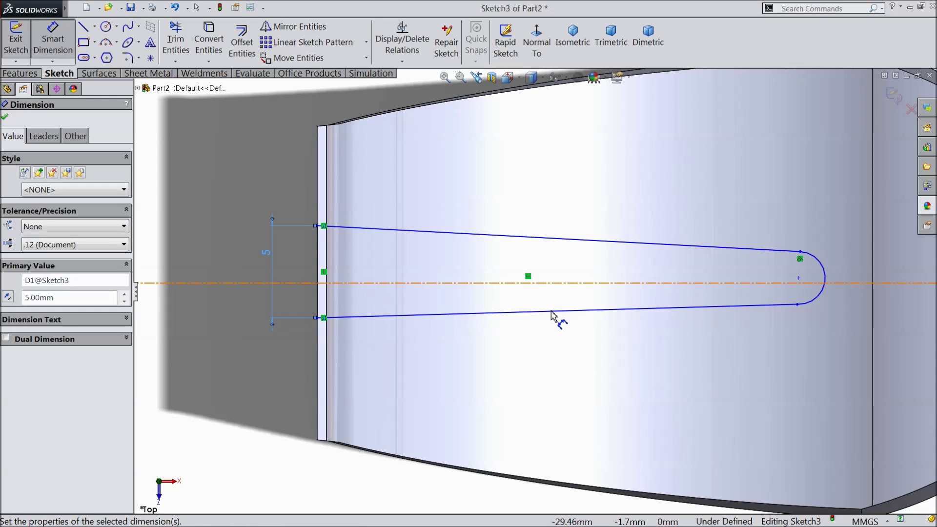
# - Dimension the radius of the slot's rounded inner end to 0.5 mm
pyautogui.scroll(-2, 669, 338)
pyautogui.scroll(-2, 764, 287)
pyautogui.click(688, 279)
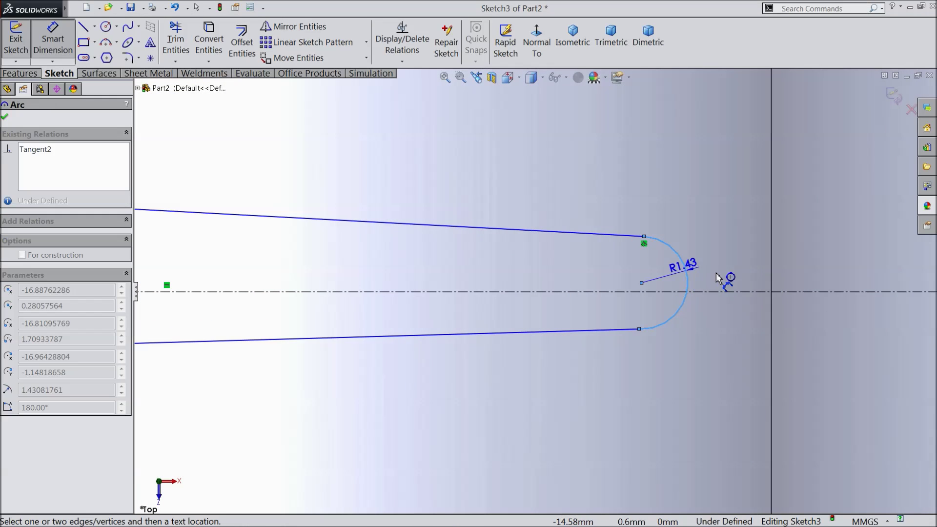
pyautogui.click(734, 286)
pyautogui.write('0.5')
pyautogui.click(673, 260)
# - Make the center point of the slot's end arc coincident with the horizontal centerline
pyautogui.scroll(3, 625, 307)
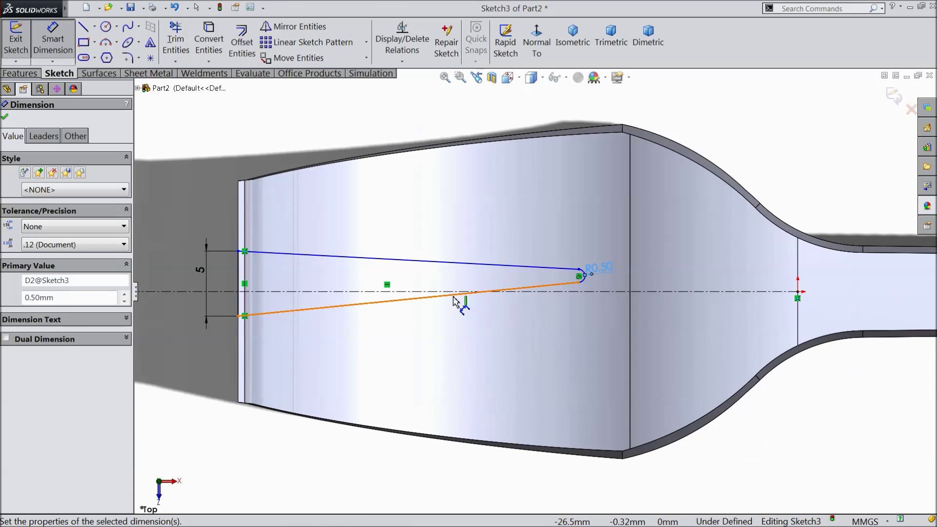
pyautogui.scroll(-2, 470, 257)
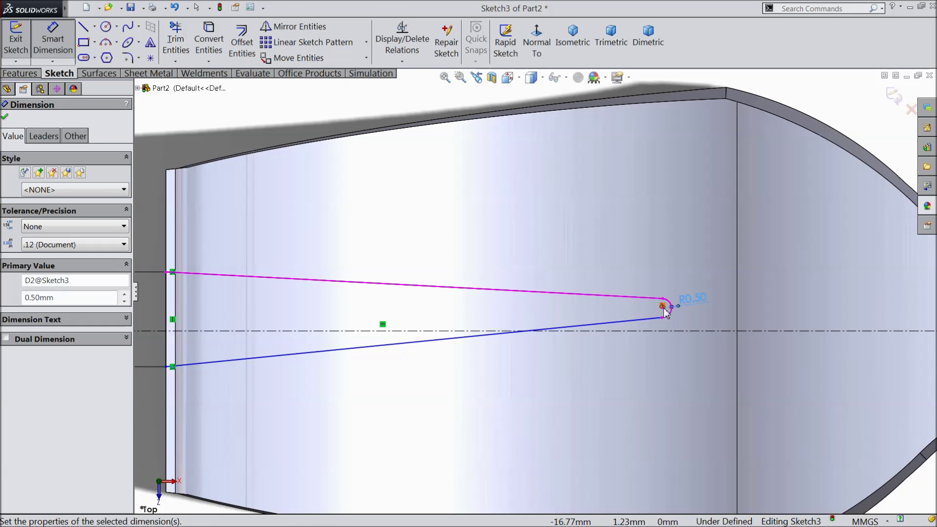
pyautogui.scroll(-2, 664, 317)
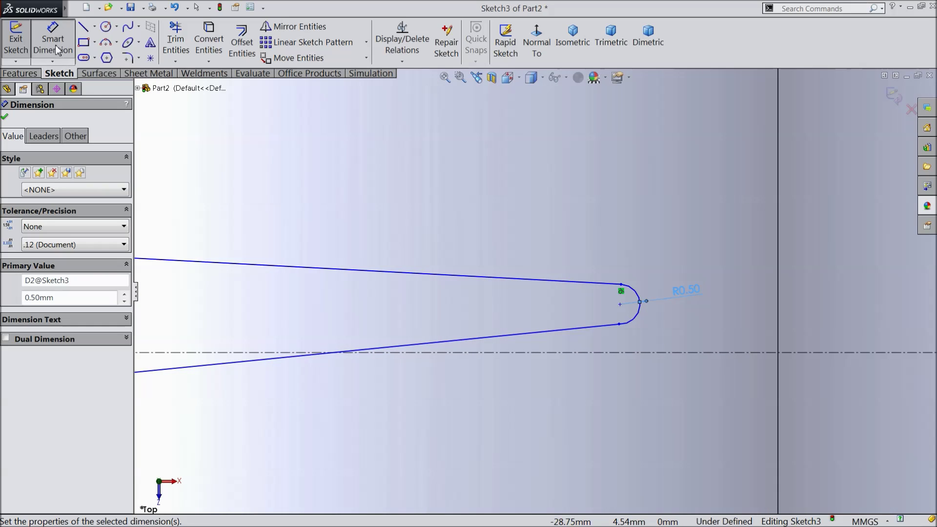
pyautogui.scroll(-2, 560, 324)
pyautogui.click(685, 282)
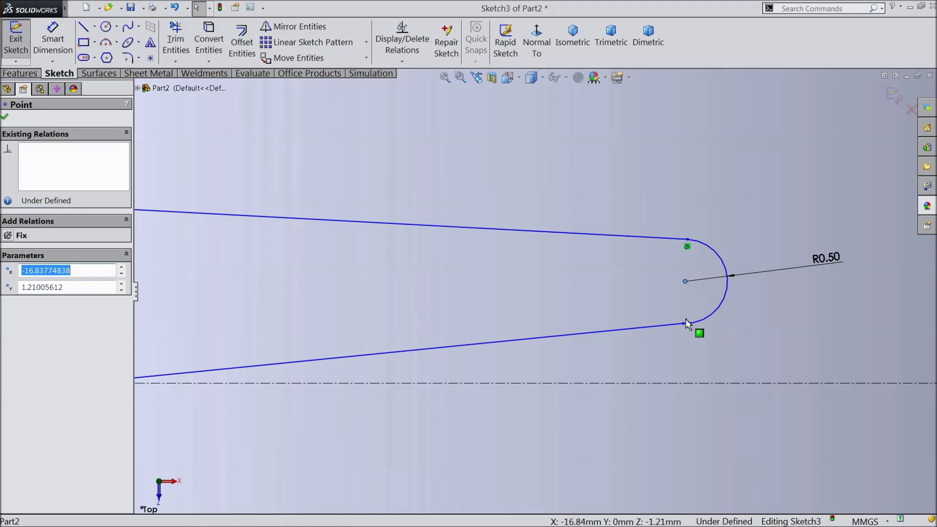
pyautogui.keyDown('ctrl'); pyautogui.click(657, 383); pyautogui.keyUp('ctrl')
pyautogui.click(693, 346)
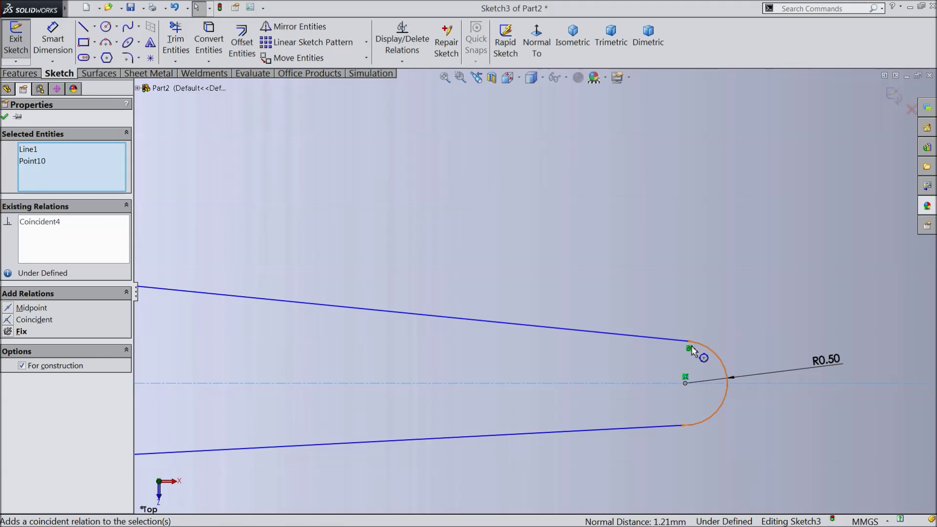
# - Make the slot's two long sides symmetric about the horizontal centerline
pyautogui.scroll(4, 683, 408)
pyautogui.scroll(2, 356, 279)
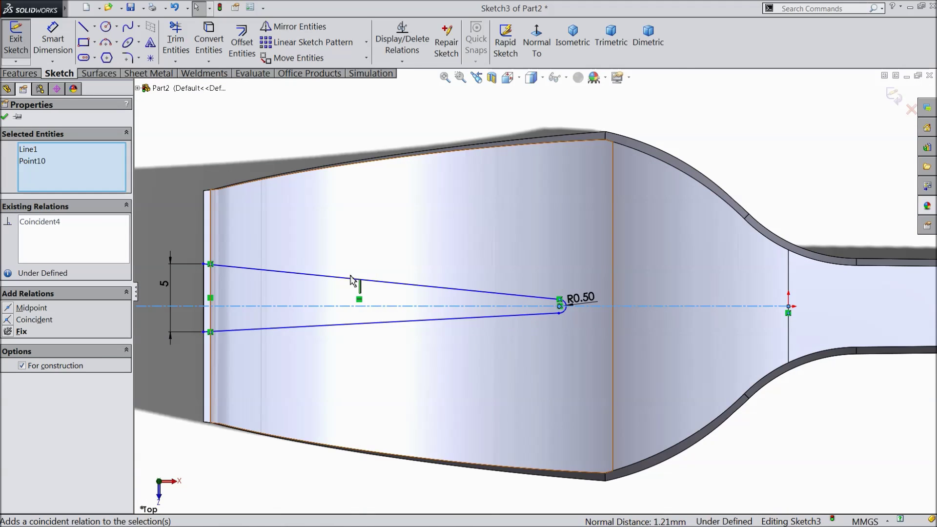
pyautogui.scroll(-2, 465, 261)
pyautogui.moveTo(464, 255); pyautogui.dragTo(418, 348)
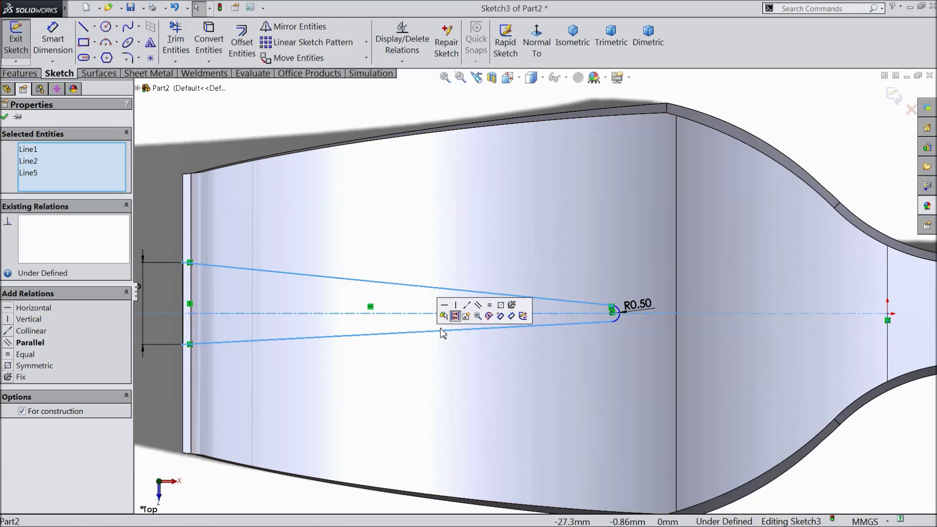
pyautogui.click(502, 310)
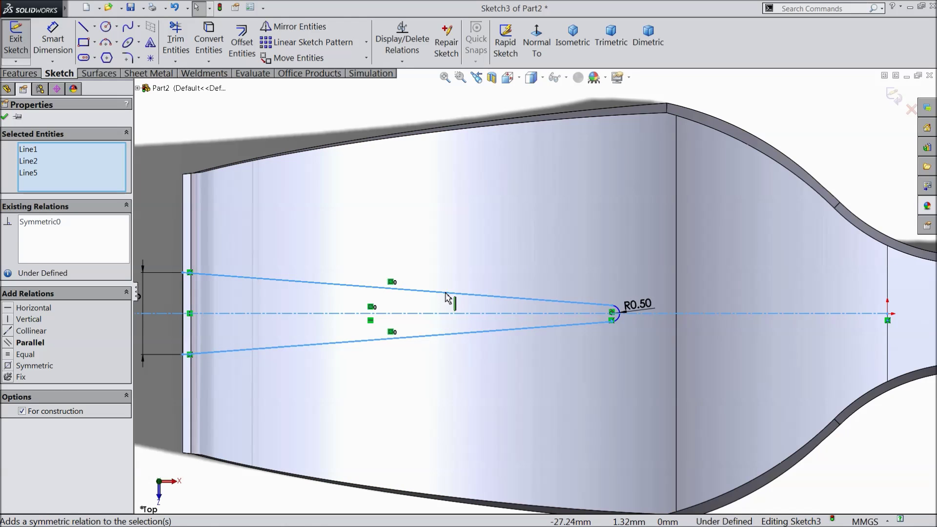
# - Dimension the distance from the slot's vertical end line to the arc's center as 30 mm and leave the dimension tool
pyautogui.click(52, 39)
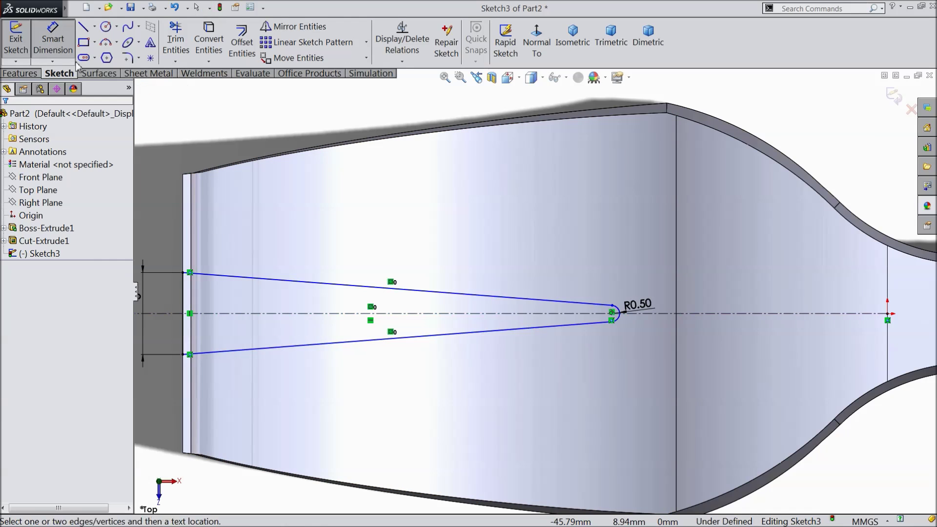
pyautogui.click(184, 319)
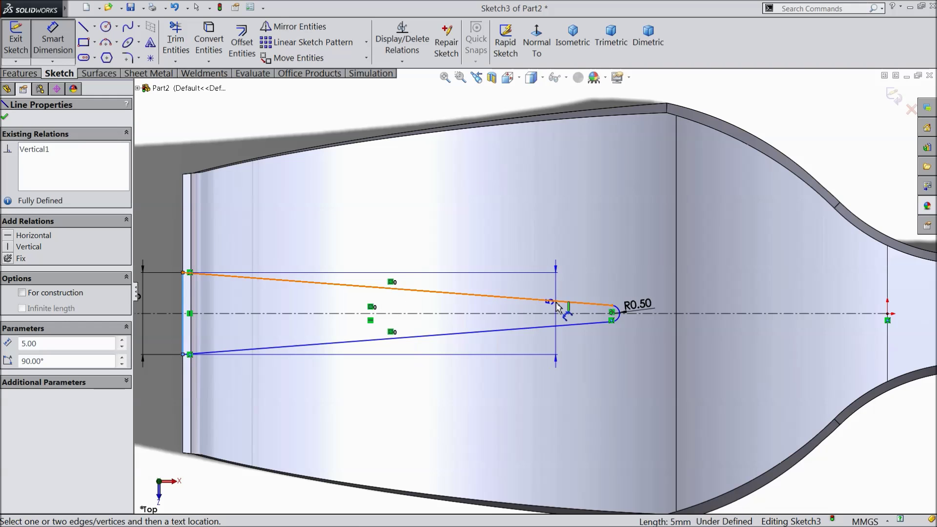
pyautogui.click(611, 313)
pyautogui.scroll(4, 430, 205)
pyautogui.click(432, 131)
pyautogui.write('30')
pyautogui.click(379, 123)
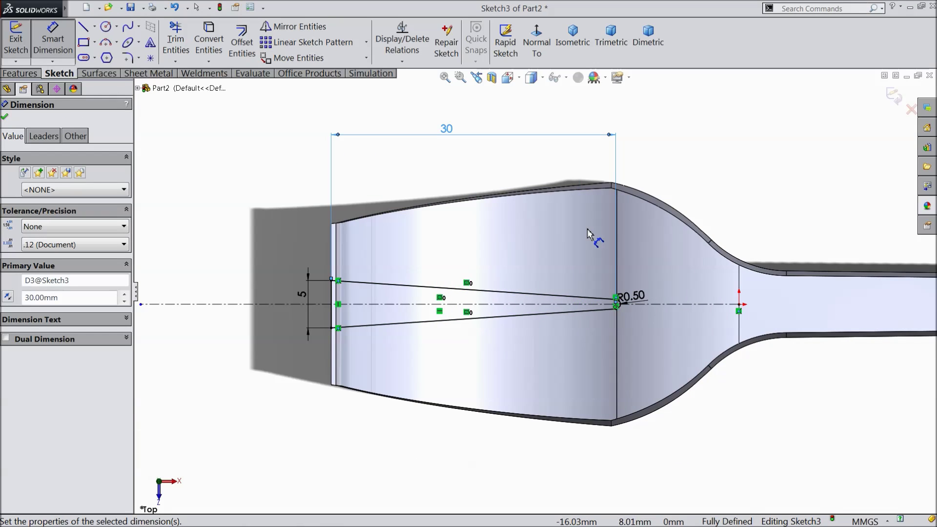
pyautogui.scroll(-2, 578, 239)
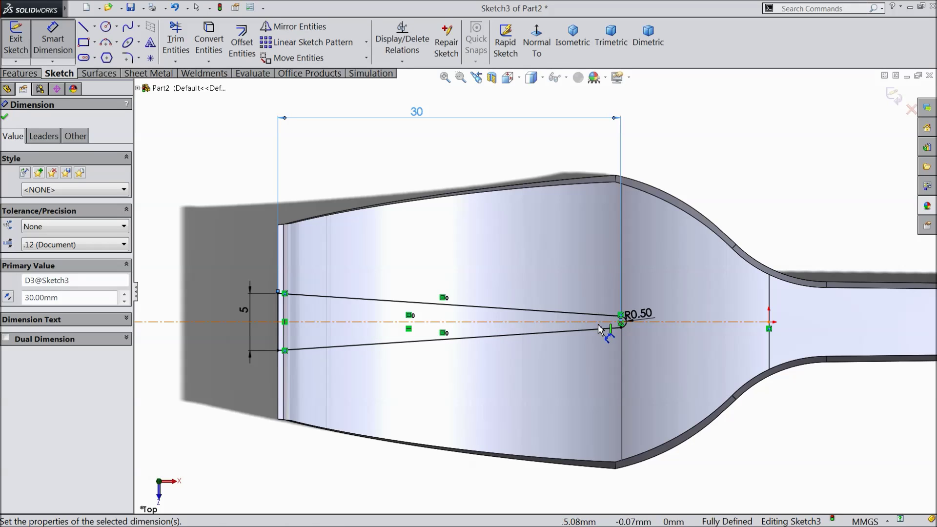
pyautogui.click(53, 39)
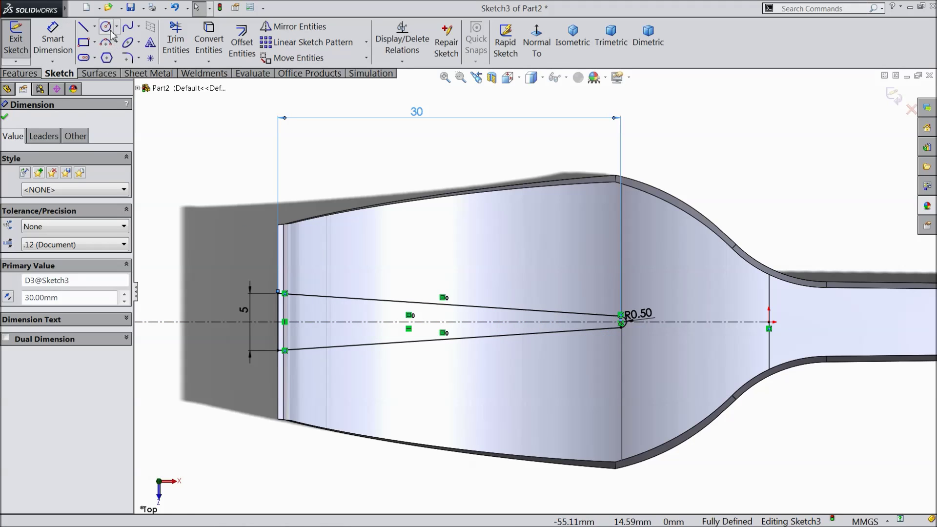
# - Sketch a second horizontal centerline about 26 mm long from the head's end edge, about 3.8 mm above the first one
pyautogui.click(95, 27)
pyautogui.click(115, 52)
pyautogui.scroll(-3, 273, 288)
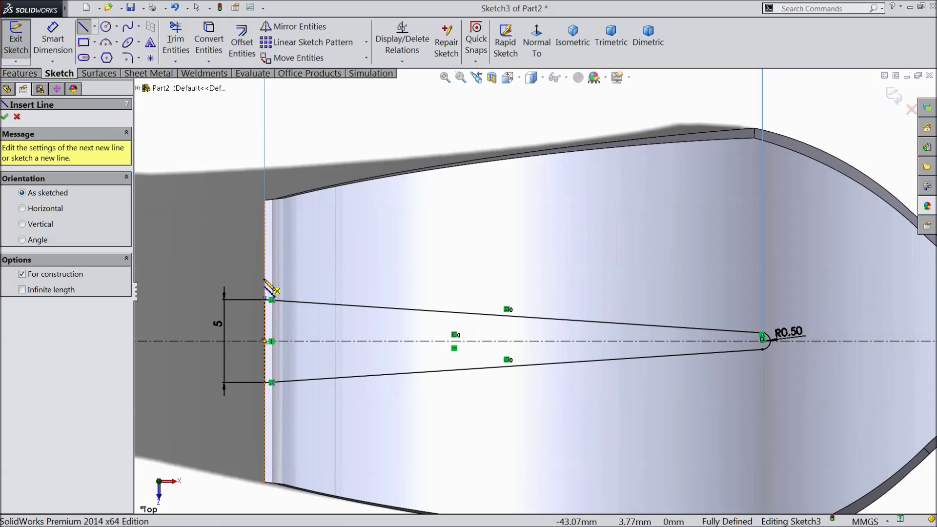
pyautogui.click(264, 279)
pyautogui.click(699, 279)
pyautogui.rightClick(681, 229)
pyautogui.click(715, 95)
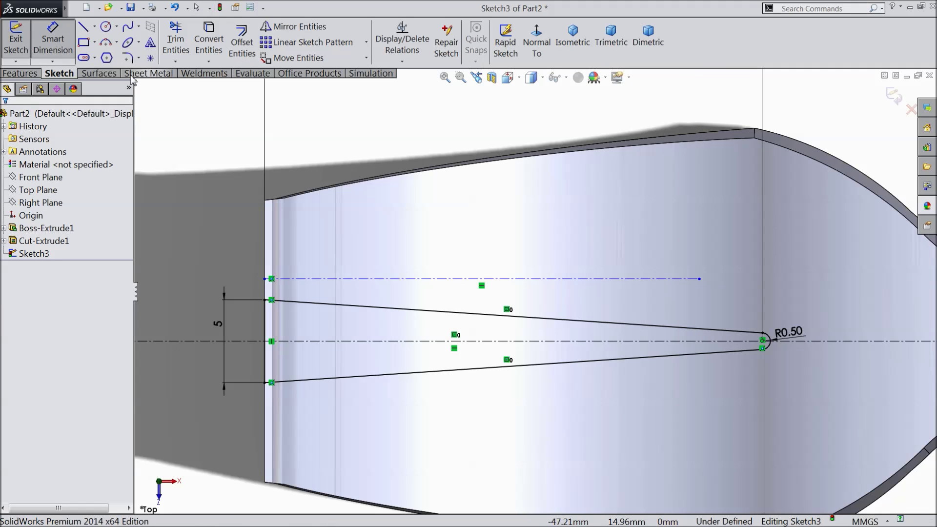
# - Dimension the spacing between the two horizontal centerlines to 3 mm
pyautogui.click(664, 279)
pyautogui.click(676, 341)
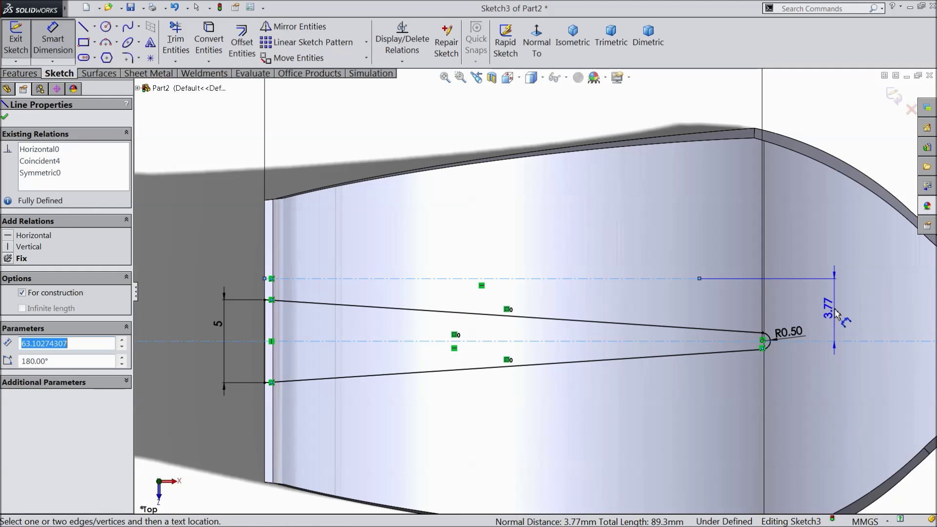
pyautogui.click(836, 314)
pyautogui.write('3')
pyautogui.press('Return')
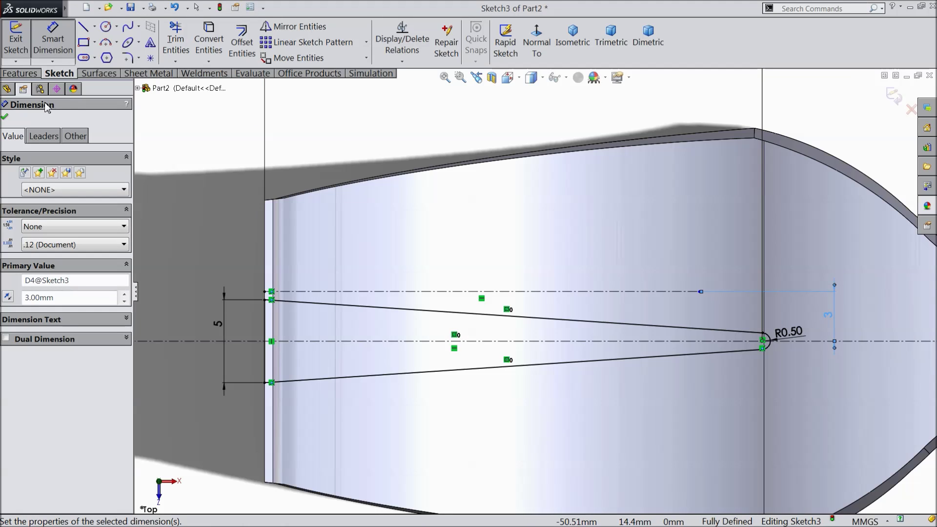
pyautogui.click(5, 117)
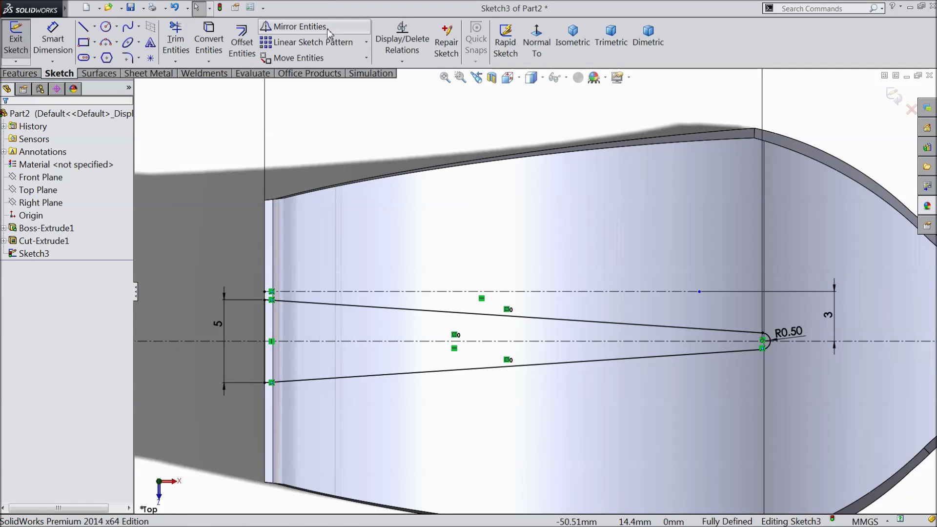
# - Mirror the closed tapered slot profile, including its end arc and end line, about the upper horizontal centerline, keeping the original
pyautogui.click(296, 27)
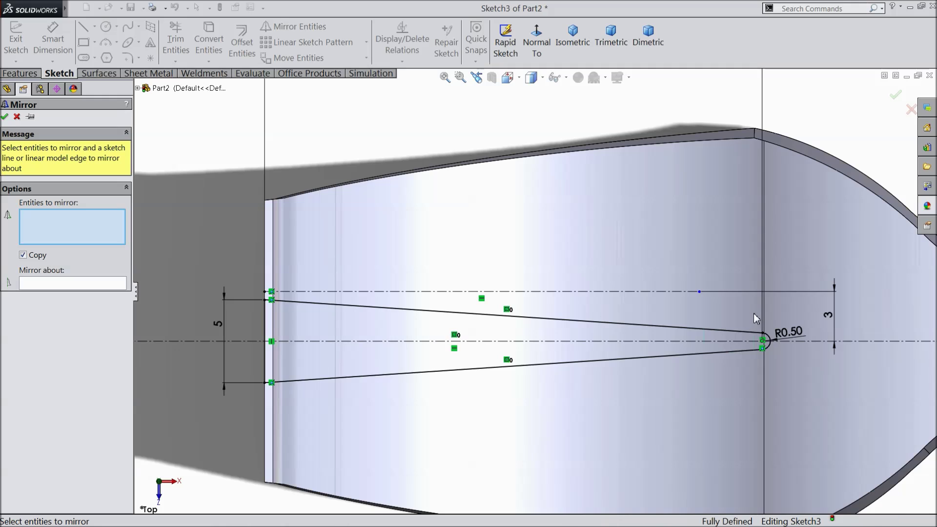
pyautogui.click(679, 327)
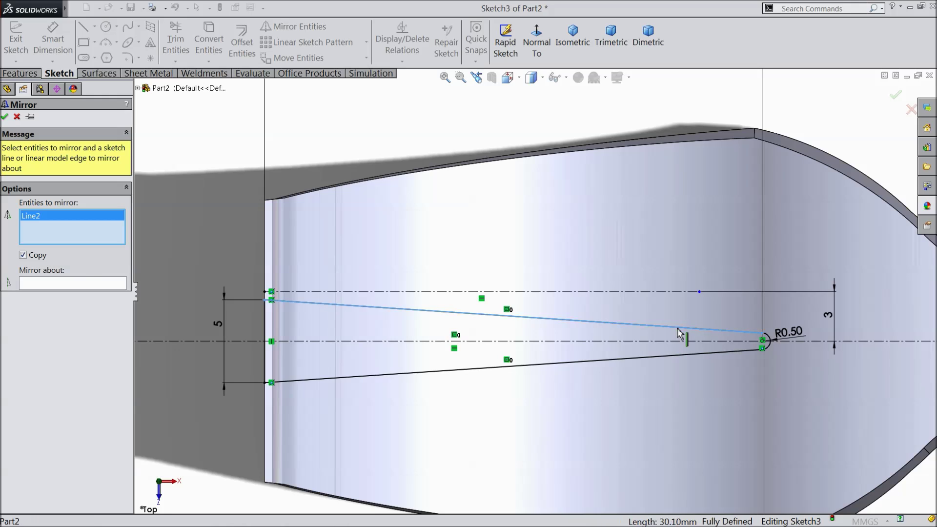
pyautogui.click(771, 349)
pyautogui.click(742, 351)
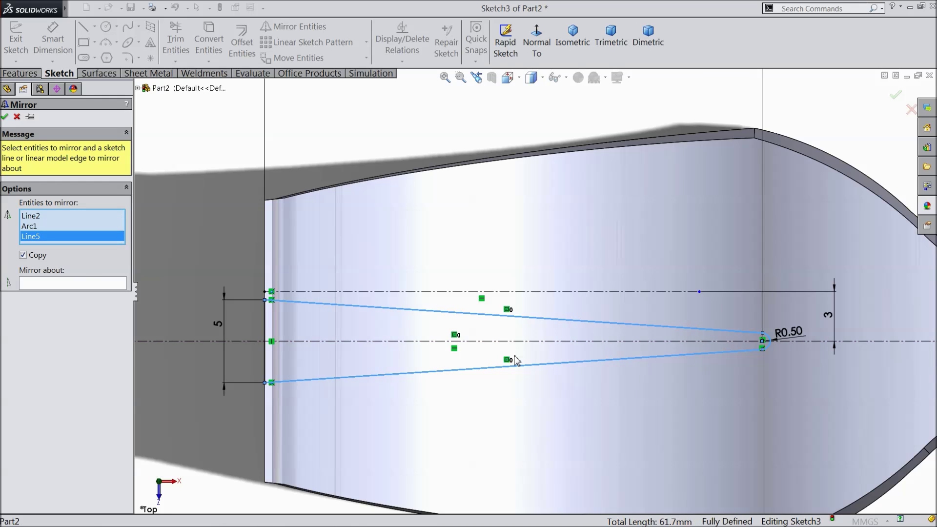
pyautogui.click(268, 362)
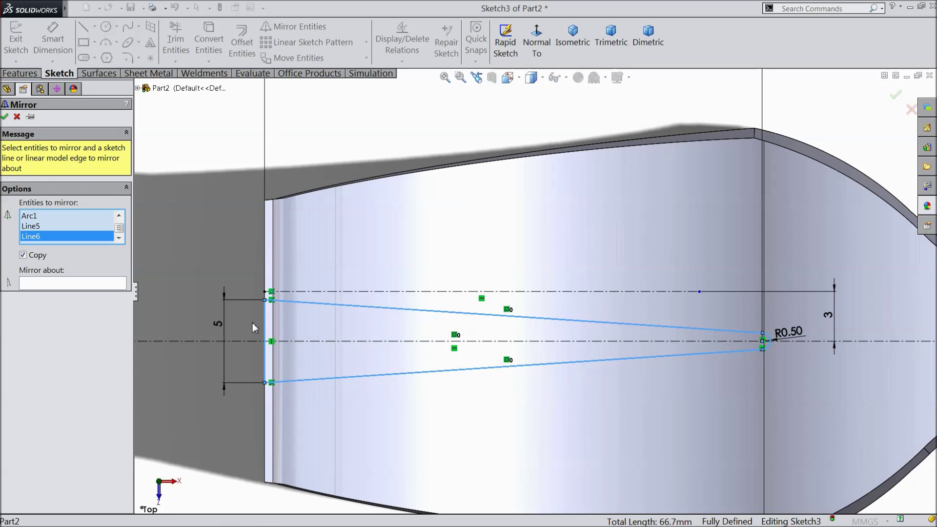
pyautogui.click(67, 285)
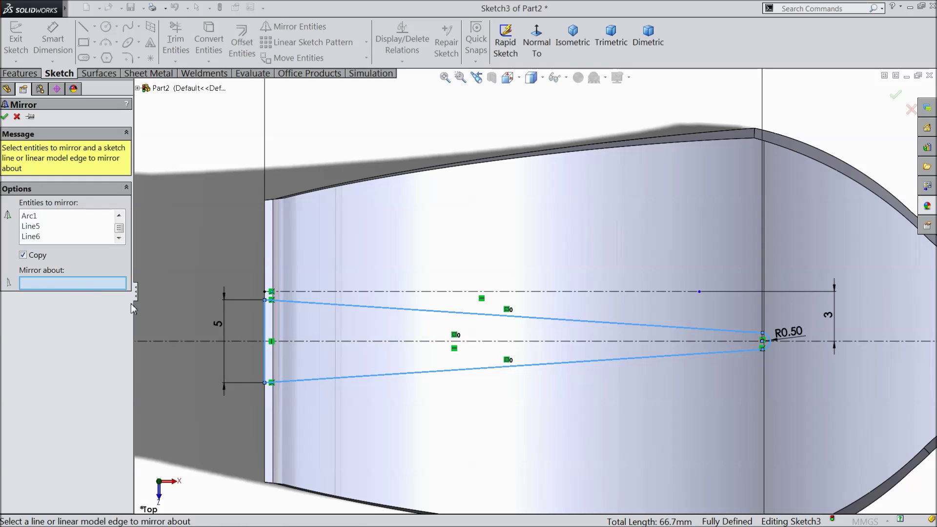
pyautogui.click(574, 292)
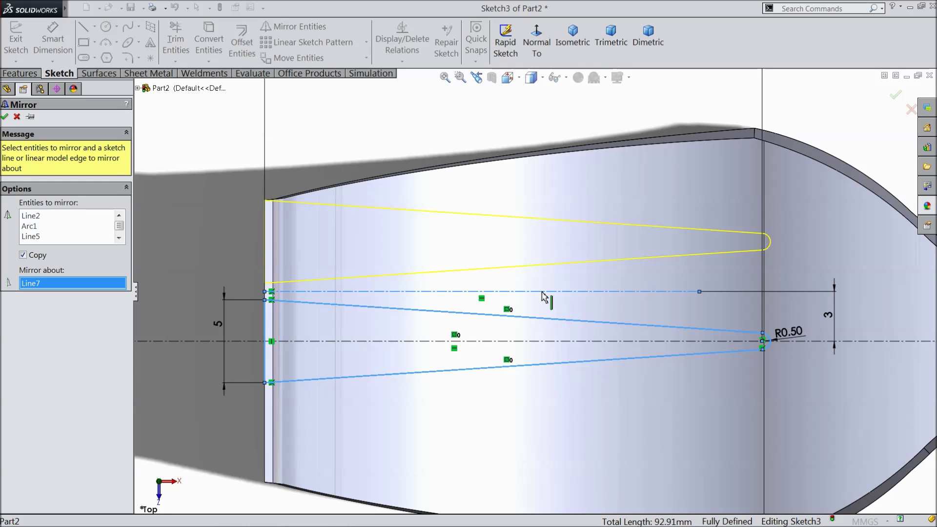
pyautogui.click(6, 116)
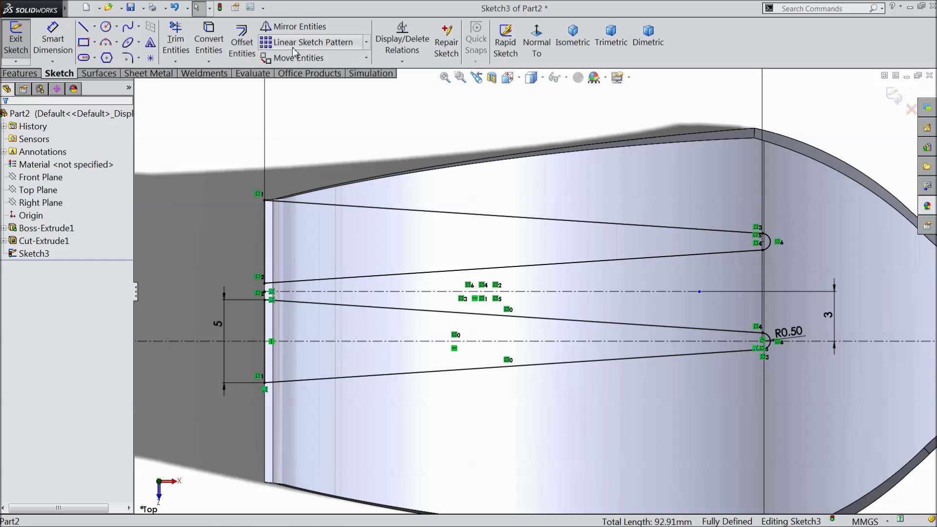
# - Mirror the upper slot profile about the head's main horizontal centerline to create the third slot, keeping the original
pyautogui.click(299, 27)
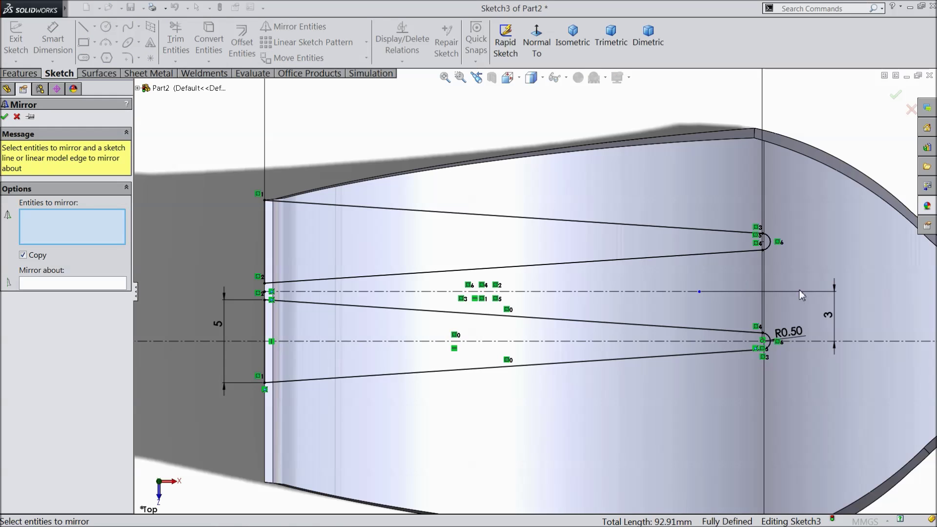
pyautogui.click(771, 242)
pyautogui.click(742, 254)
pyautogui.click(729, 232)
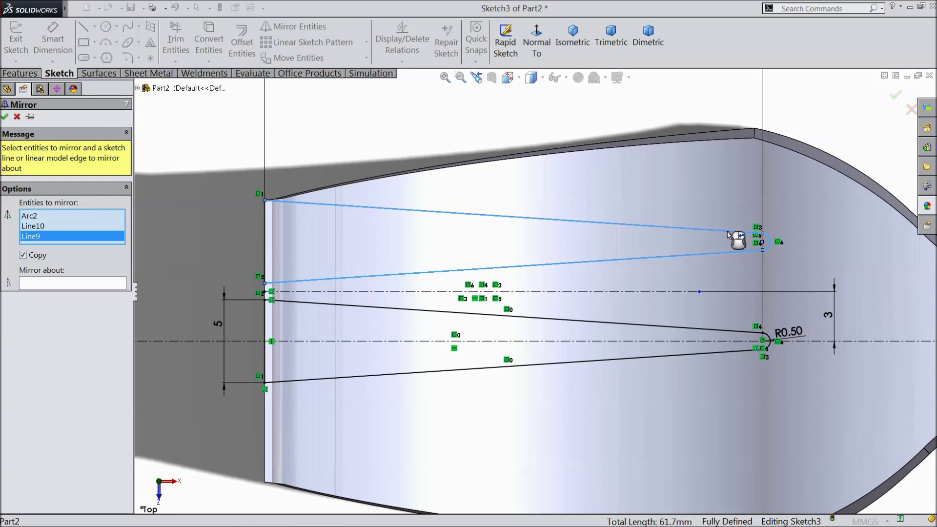
pyautogui.click(265, 253)
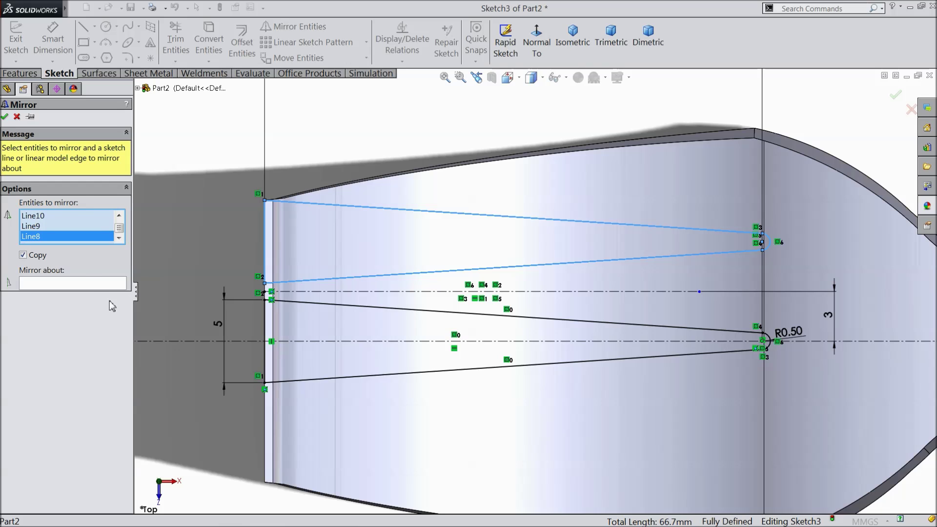
pyautogui.click(81, 284)
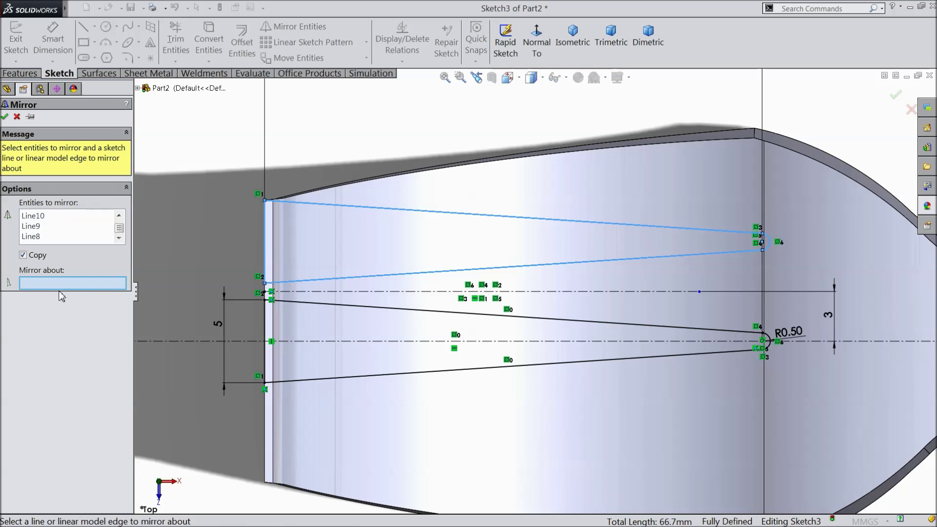
pyautogui.click(676, 341)
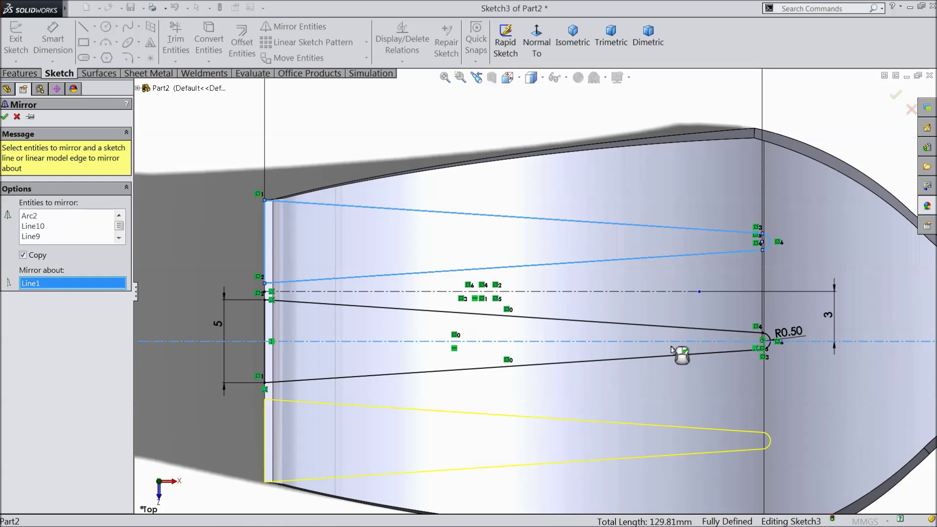
pyautogui.click(6, 117)
# - Cut the three tapered slots through the fork head with an Extruded Cut set to Through All
pyautogui.scroll(3, 561, 322)
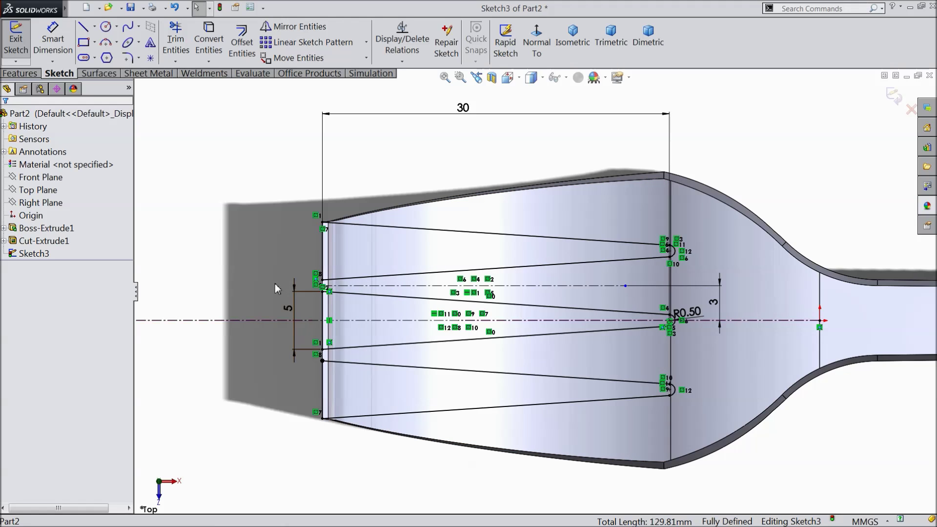
pyautogui.click(20, 73)
pyautogui.click(203, 42)
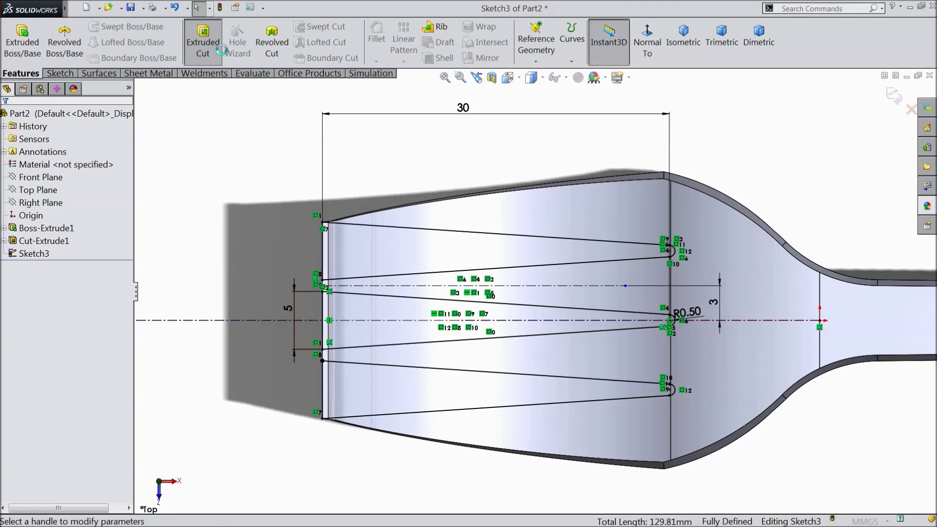
pyautogui.scroll(5, 237, 186)
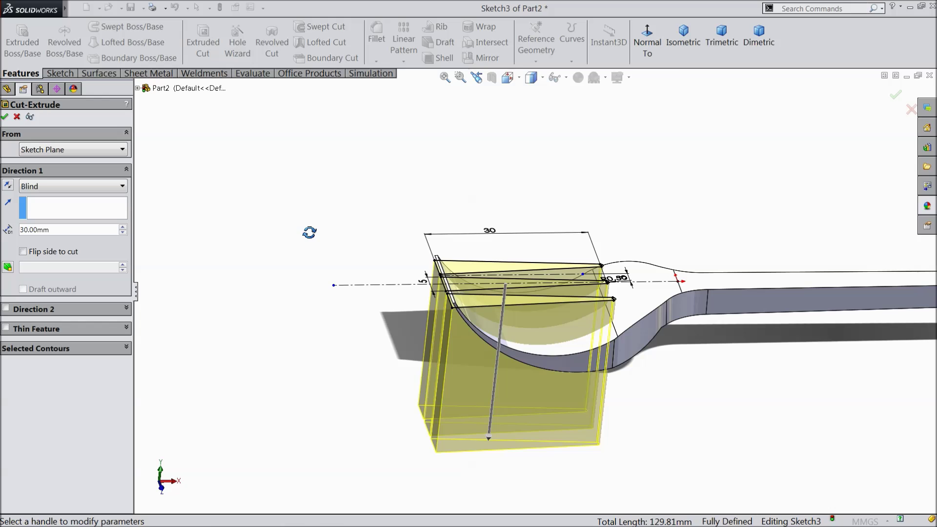
pyautogui.click(73, 186)
pyautogui.click(48, 210)
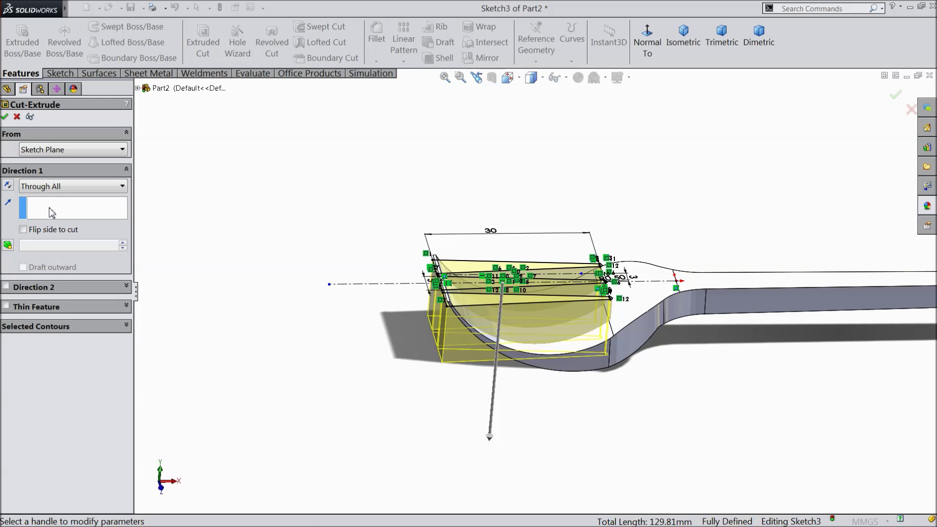
pyautogui.click(4, 118)
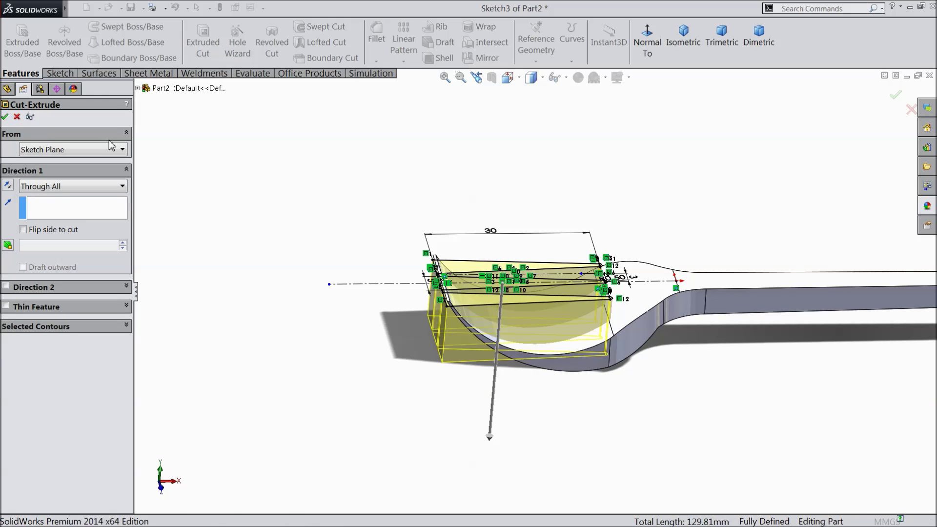
# - Examine the slot cut at the fork head's front edge from above and at an angle, comparing it with its sketch
pyautogui.click(306, 243)
pyautogui.moveTo(307, 243)
pyautogui.mouseDown(button='middle')
pyautogui.moveTo(296, 389)
pyautogui.moveTo(258, 382)
pyautogui.moveTo(277, 251)
pyautogui.moveTo(263, 247)
pyautogui.moveTo(259, 285)
pyautogui.moveTo(291, 309)
pyautogui.mouseUp(button='middle')
pyautogui.click(35, 192)
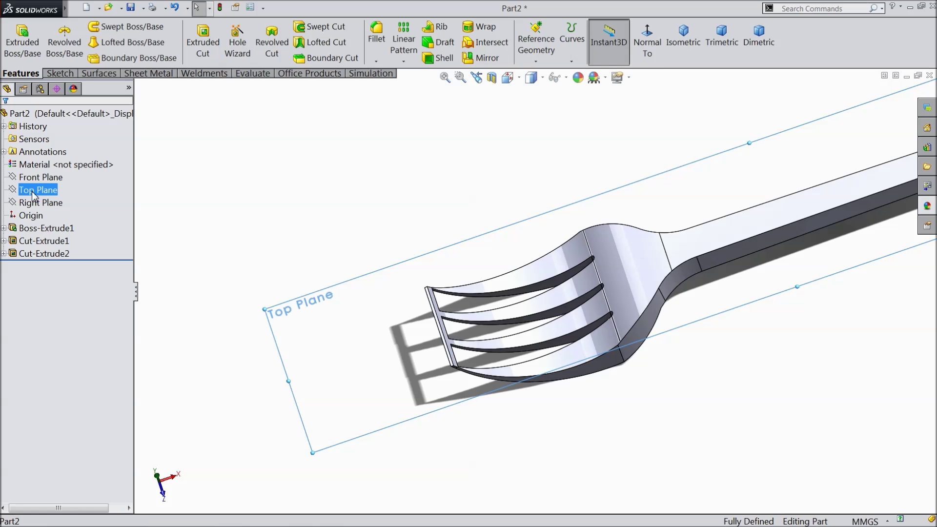
pyautogui.click(648, 44)
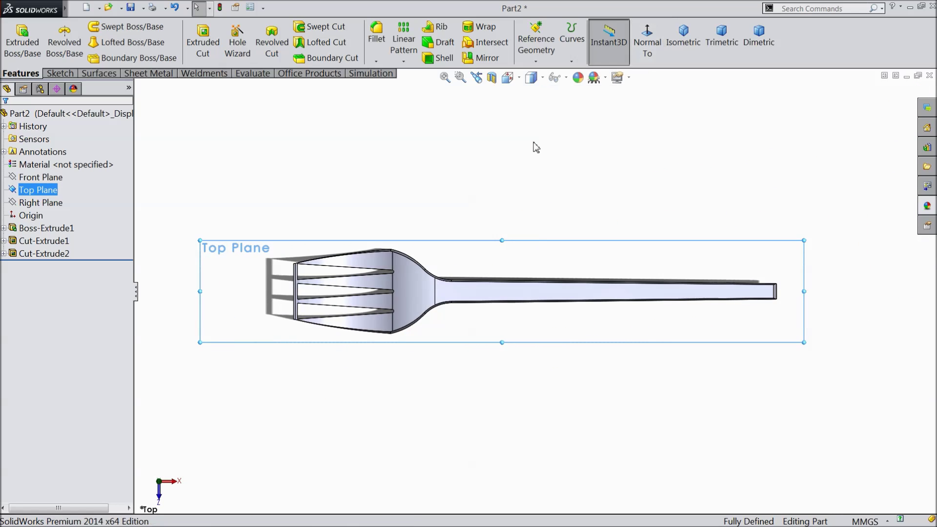
pyautogui.scroll(-6, 300, 292)
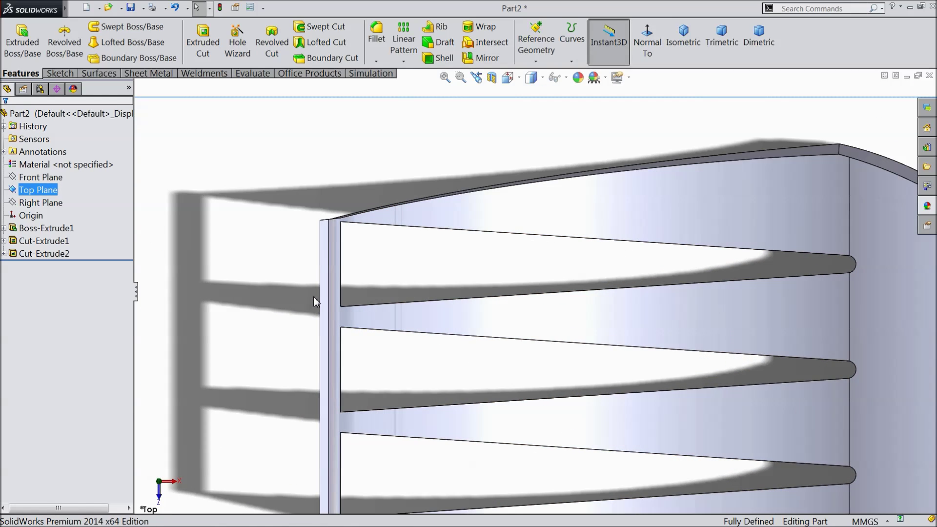
pyautogui.scroll(5, 323, 315)
pyautogui.moveTo(326, 321); pyautogui.dragTo(330, 253, button='middle')
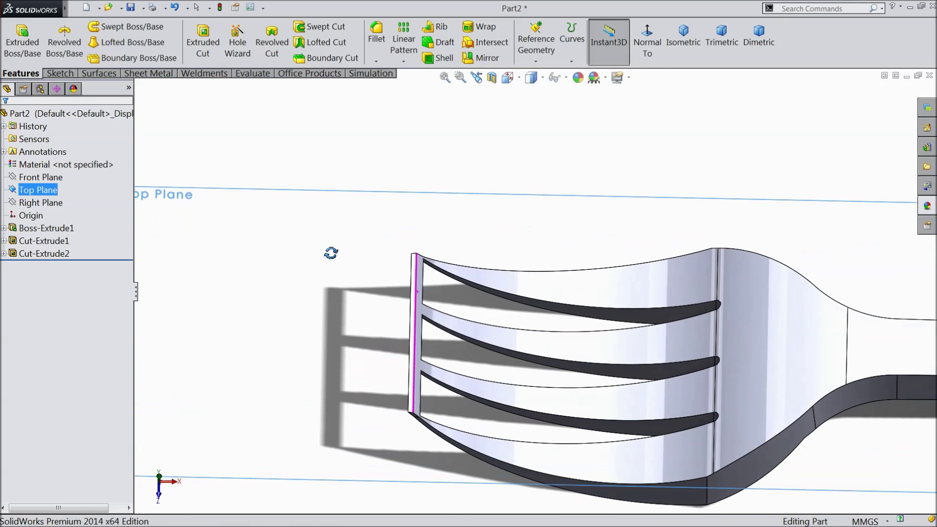
pyautogui.click(4, 254)
pyautogui.click(33, 267)
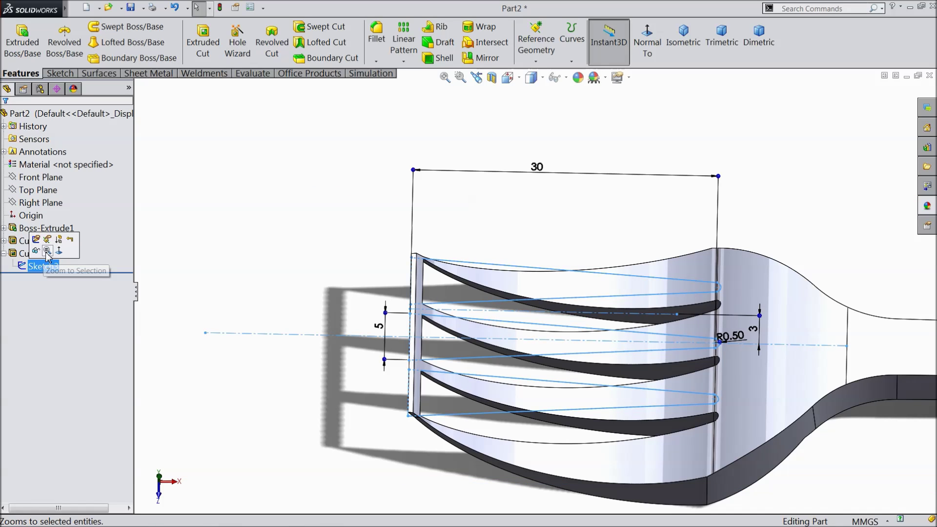
pyautogui.moveTo(224, 205)
pyautogui.mouseDown(button='middle')
pyautogui.moveTo(227, 78)
pyautogui.moveTo(215, 83)
pyautogui.moveTo(226, 199)
pyautogui.mouseUp(button='middle')
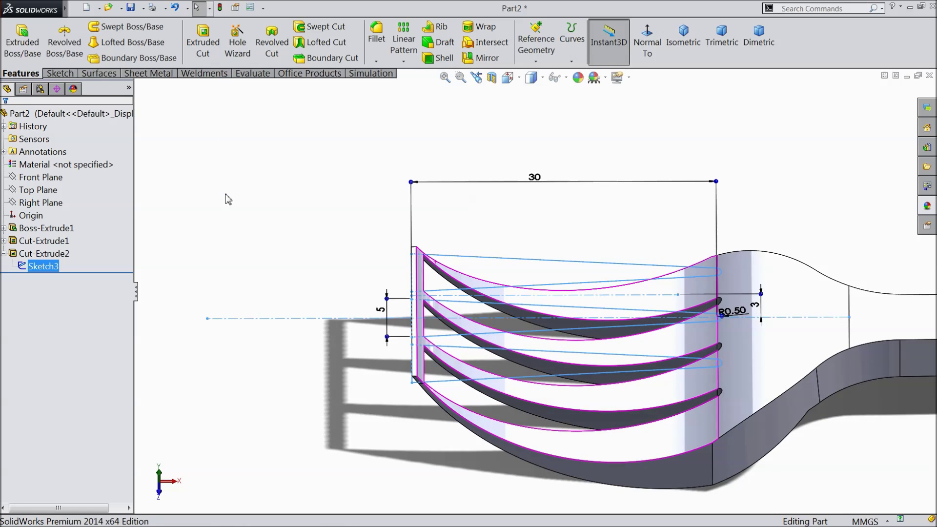
# - Edit the slot cut to add a second direction set to Through All
pyautogui.click(13, 258)
pyautogui.click(20, 227)
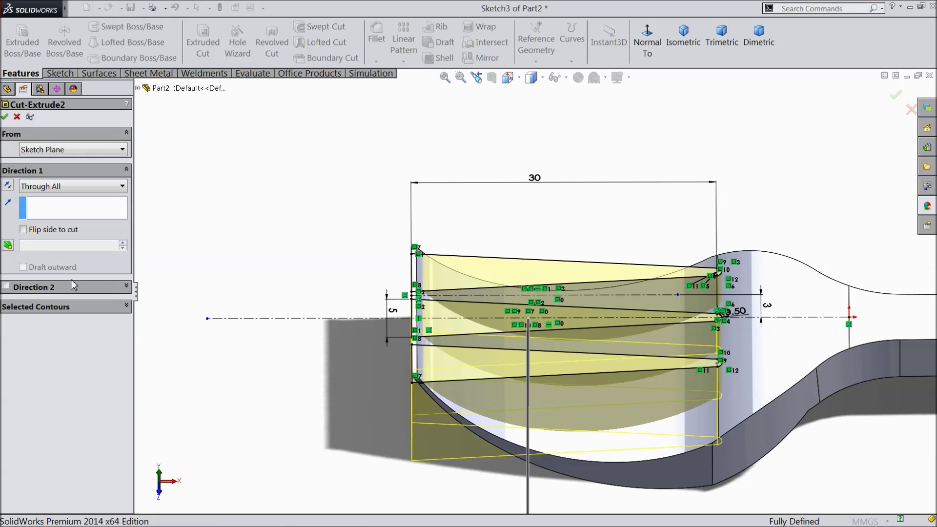
pyautogui.click(6, 287)
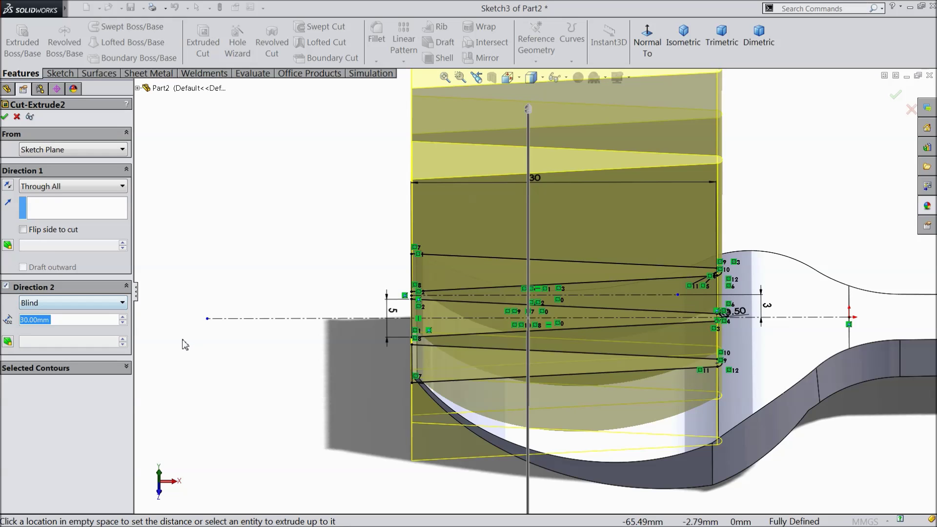
pyautogui.scroll(3, 163, 307)
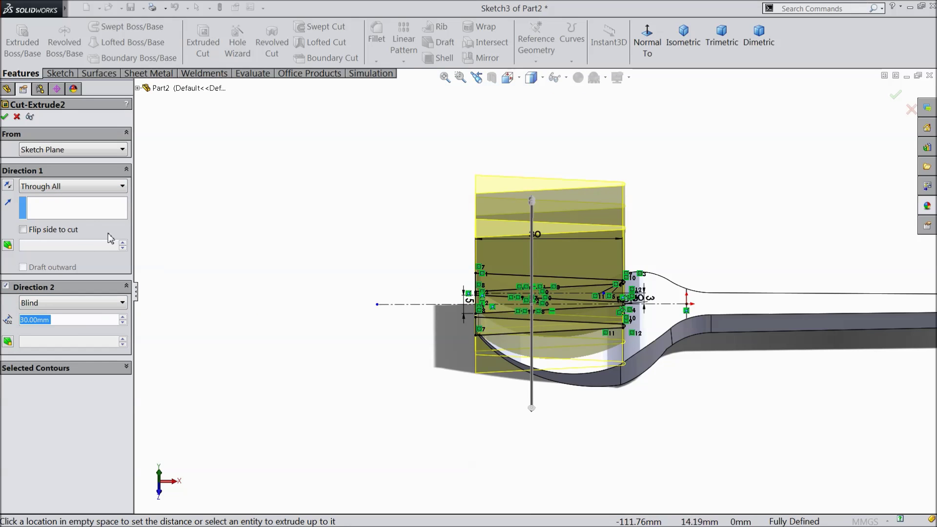
pyautogui.click(50, 304)
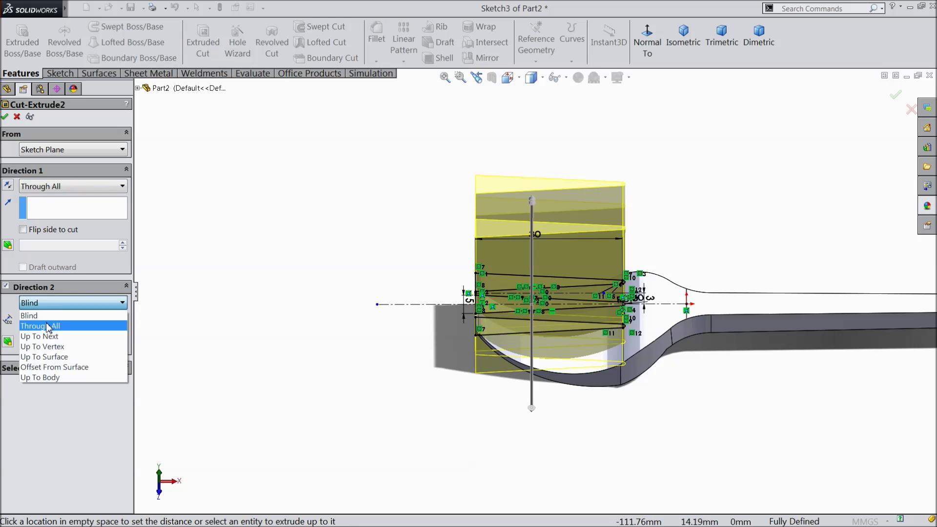
pyautogui.click(49, 326)
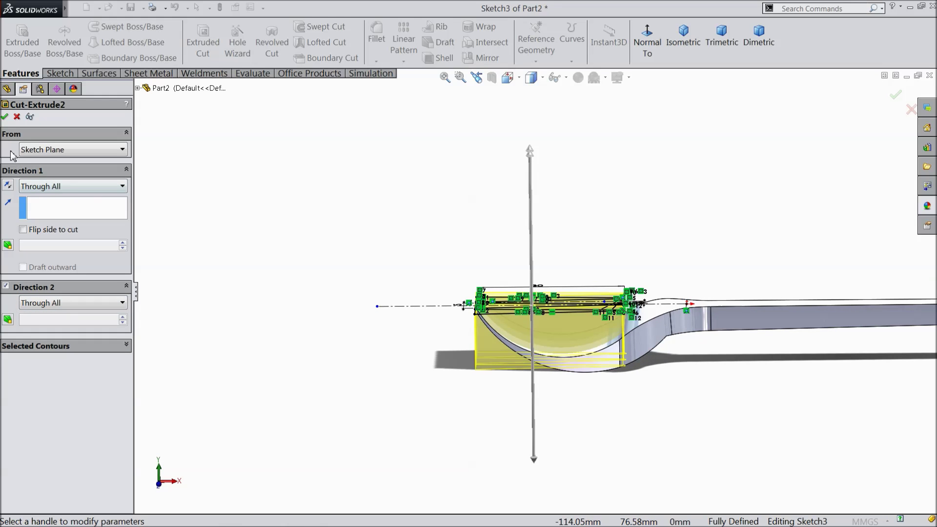
pyautogui.click(4, 117)
pyautogui.moveTo(273, 312); pyautogui.dragTo(280, 455, button='middle')
pyautogui.scroll(-5, 382, 358)
pyautogui.moveTo(381, 358); pyautogui.dragTo(399, 282, button='middle')
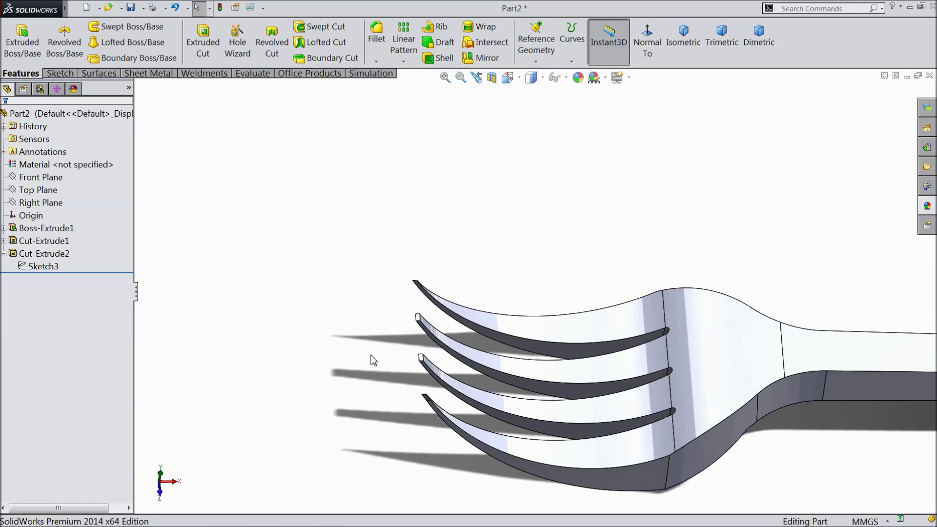
# - Fillet the two vertical corner edges at the handle's free end with a 2 mm radius
pyautogui.scroll(5, 375, 359)
pyautogui.moveTo(379, 360); pyautogui.dragTo(649, 279, button='middle')
pyautogui.scroll(3, 401, 361)
pyautogui.scroll(-4, 608, 335)
pyautogui.moveTo(608, 335); pyautogui.dragTo(600, 362, button='middle')
pyautogui.scroll(-3, 772, 201)
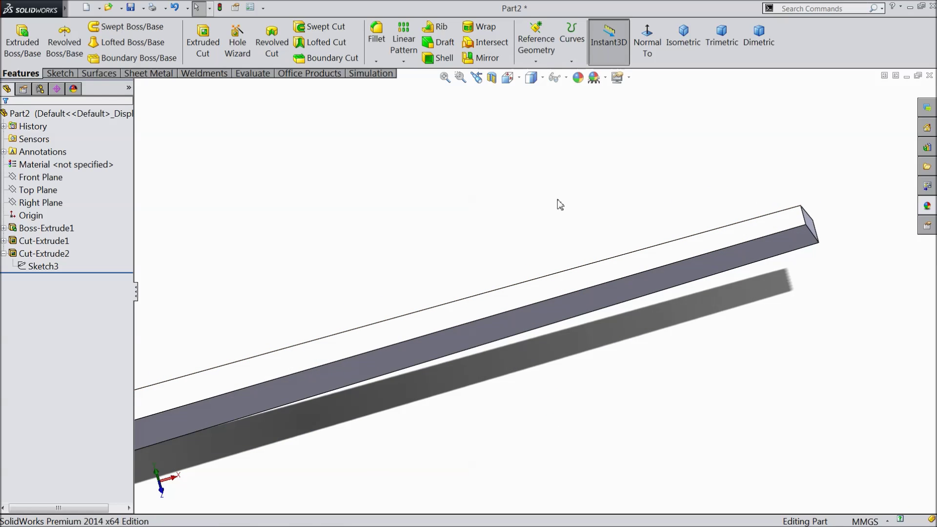
pyautogui.click(375, 39)
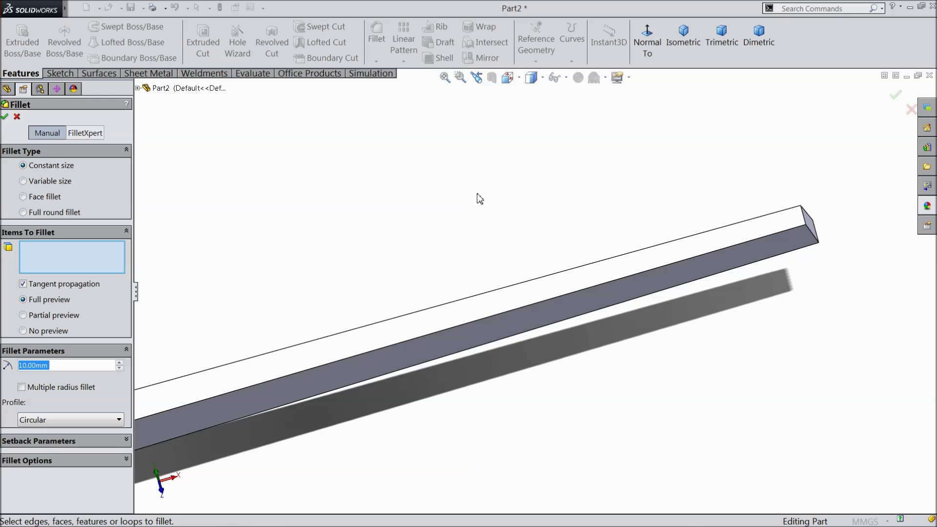
pyautogui.write('2')
pyautogui.keyDown('ctrl'); pyautogui.moveTo(856, 244); pyautogui.dragTo(746, 262, button='middle'); pyautogui.keyUp('ctrl')
pyautogui.click(701, 251)
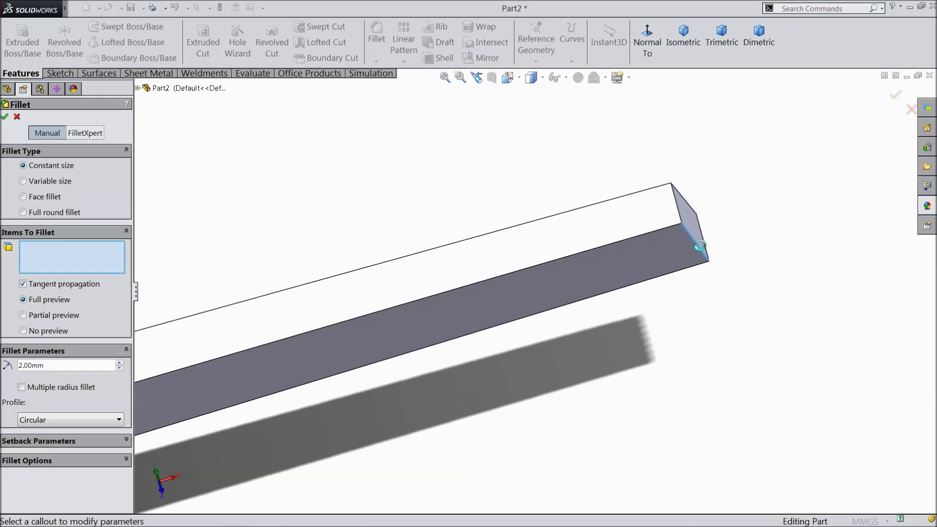
pyautogui.click(687, 205)
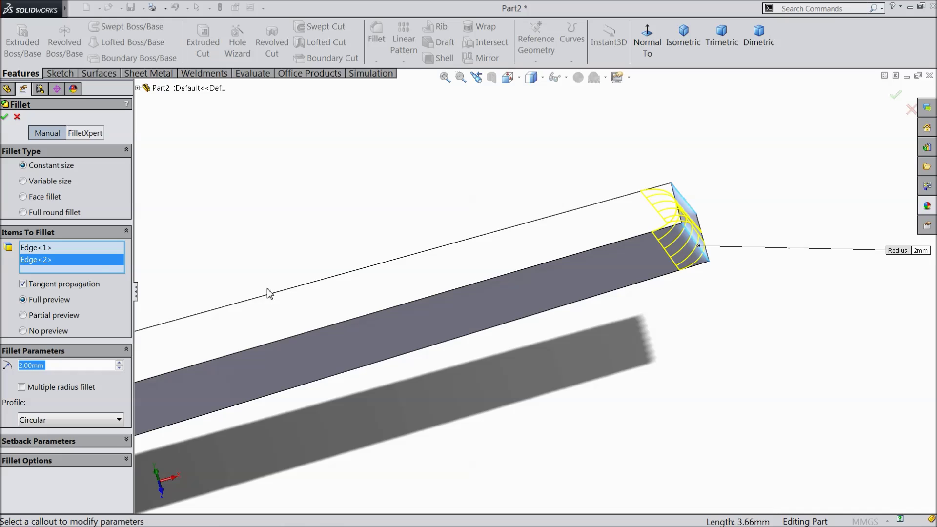
pyautogui.click(5, 117)
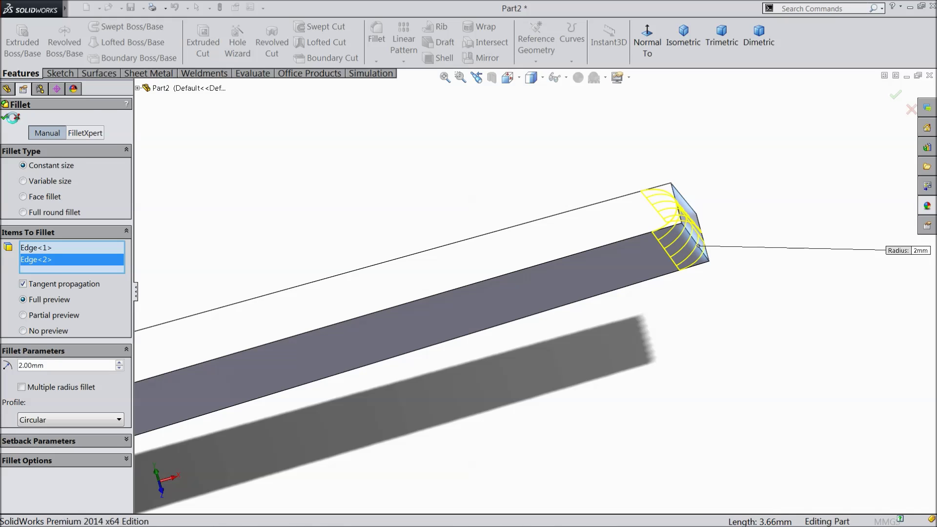
# - Fillet the handle's top face and the two outer upper edges of the fork head with a 0.5 mm radius
pyautogui.click(378, 42)
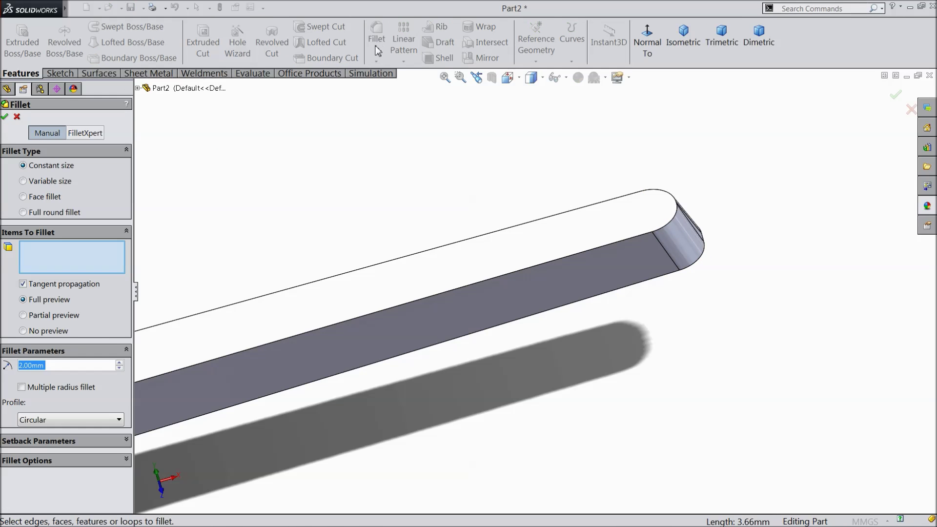
pyautogui.write('0.5')
pyautogui.press('Return')
pyautogui.scroll(6, 391, 215)
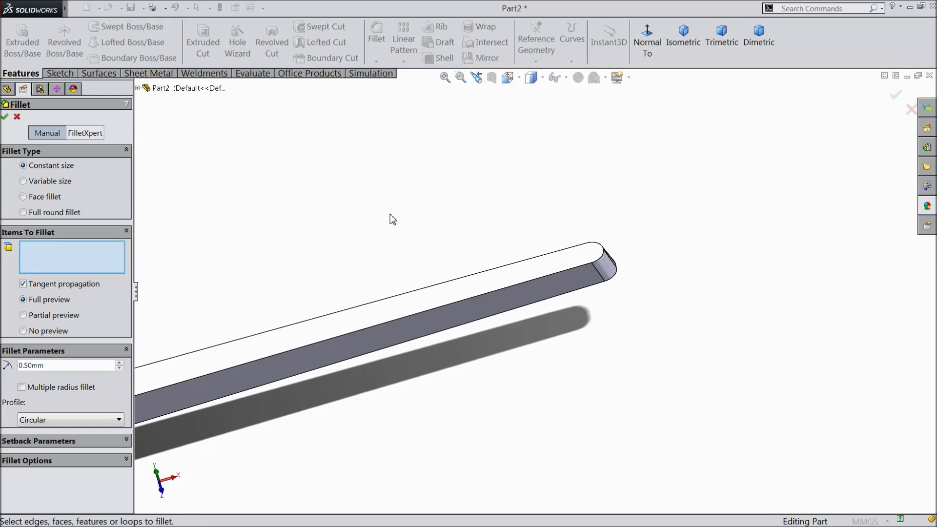
pyautogui.scroll(-6, 374, 325)
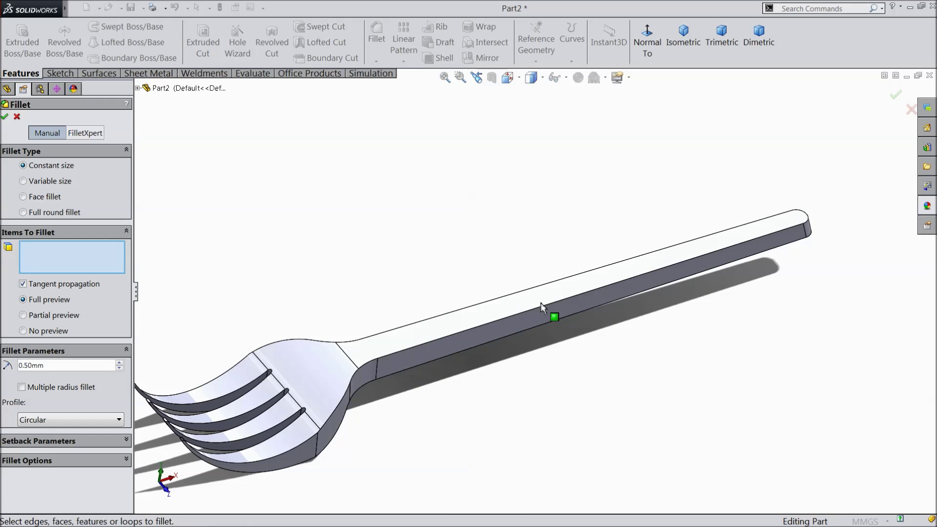
pyautogui.click(503, 322)
pyautogui.scroll(3, 377, 383)
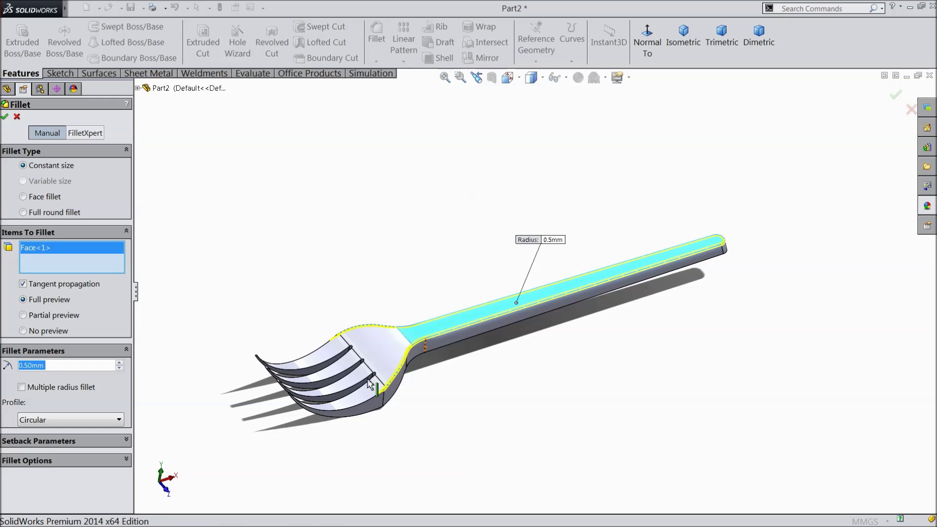
pyautogui.scroll(-4, 360, 372)
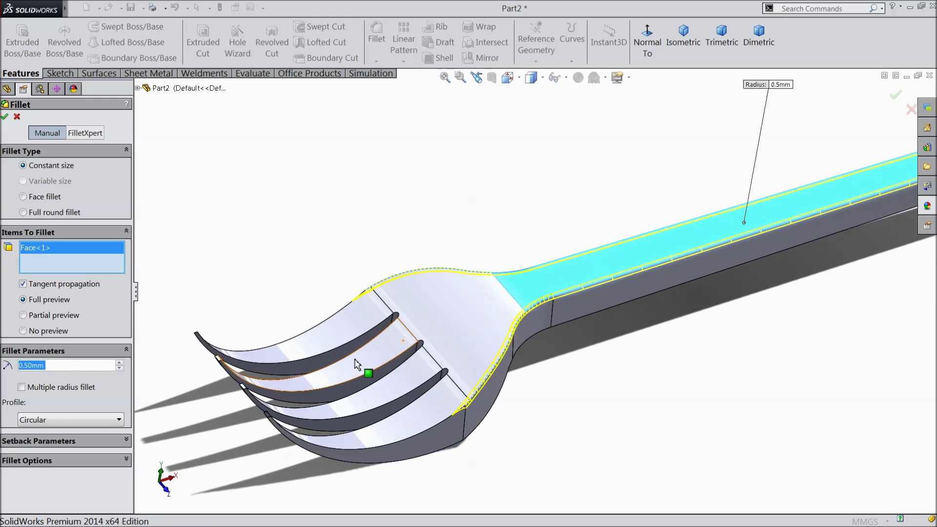
pyautogui.click(427, 434)
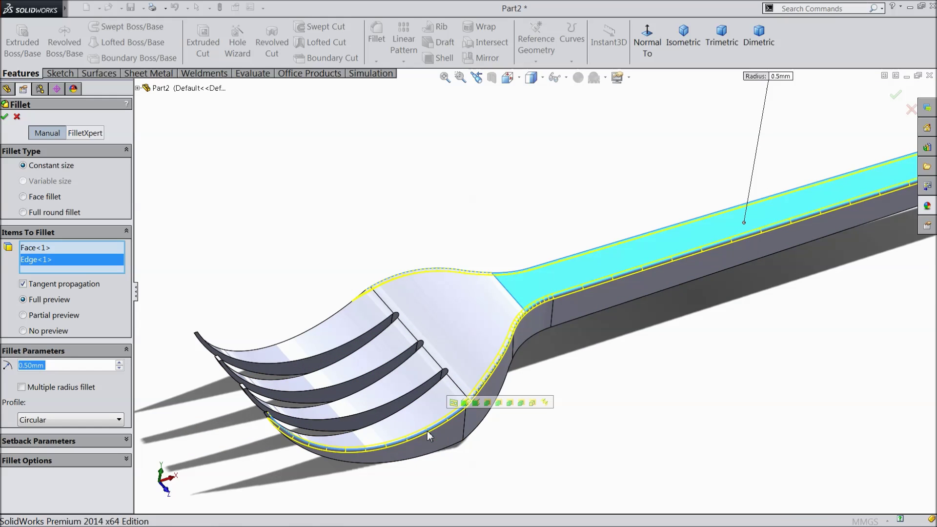
pyautogui.click(336, 318)
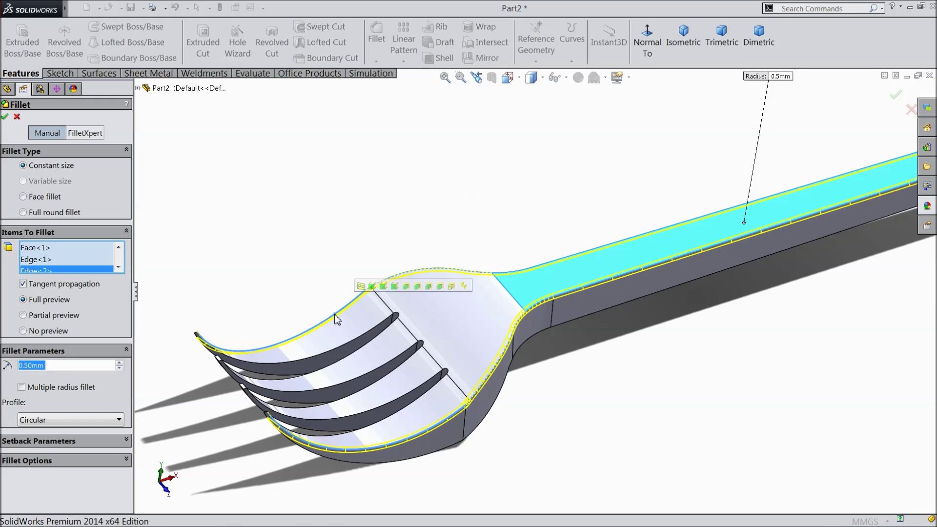
pyautogui.click(5, 117)
# - Examine the filleted fork from several angles, including the vertical edge at the widest corner of the head
pyautogui.press('f')
pyautogui.moveTo(328, 205)
pyautogui.mouseDown(button='middle')
pyautogui.moveTo(355, 192)
pyautogui.moveTo(313, 215)
pyautogui.mouseUp(button='middle')
pyautogui.scroll(3, 317, 224)
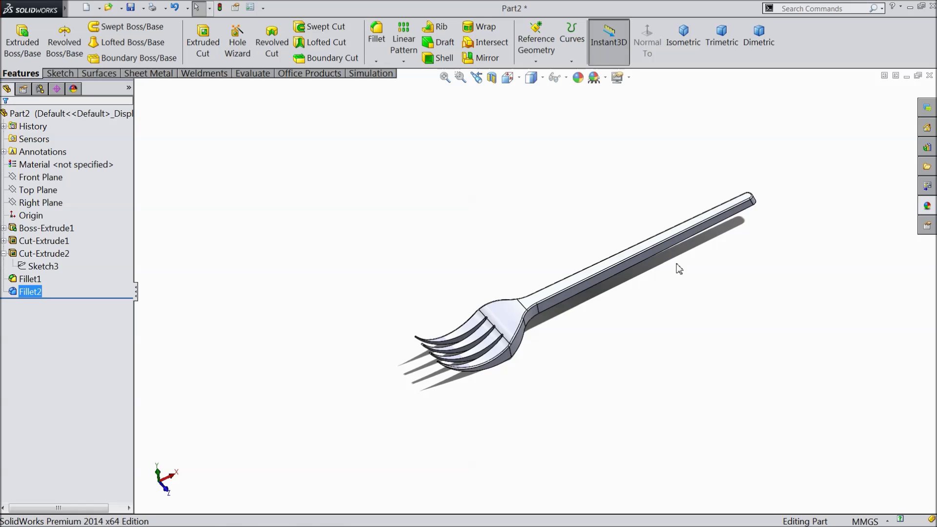
pyautogui.scroll(-3, 668, 278)
pyautogui.moveTo(660, 289)
pyautogui.mouseDown(button='middle')
pyautogui.moveTo(657, 281)
pyautogui.moveTo(663, 290)
pyautogui.mouseUp(button='middle')
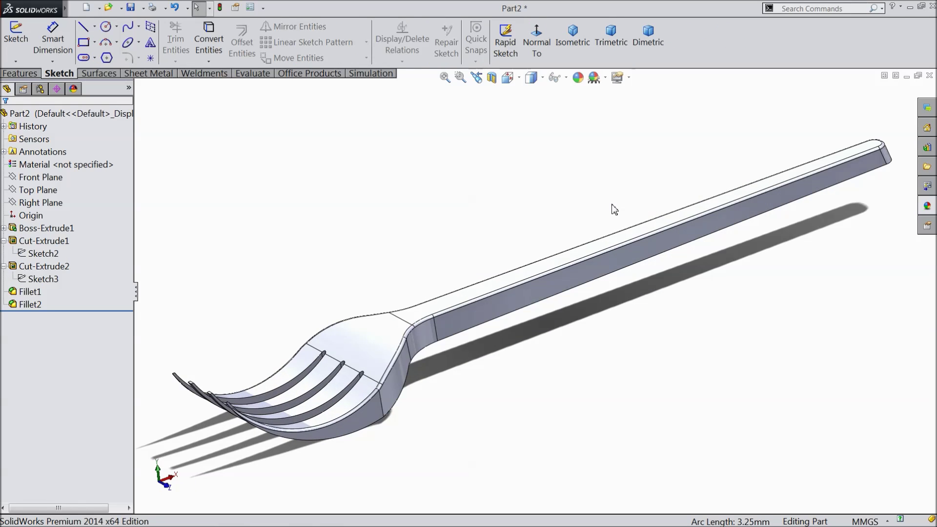
pyautogui.scroll(3, 507, 244)
pyautogui.scroll(-2, 483, 222)
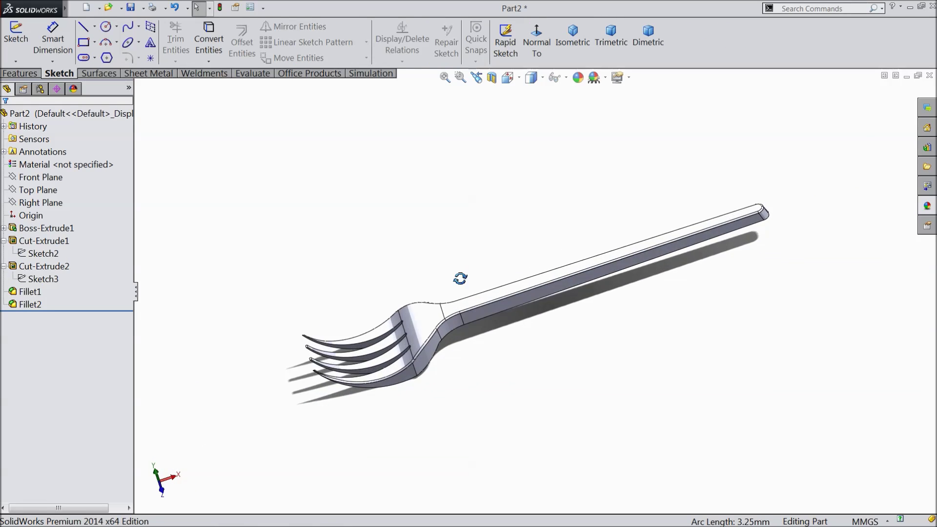
pyautogui.scroll(-3, 466, 324)
pyautogui.moveTo(466, 324); pyautogui.dragTo(429, 395, button='middle')
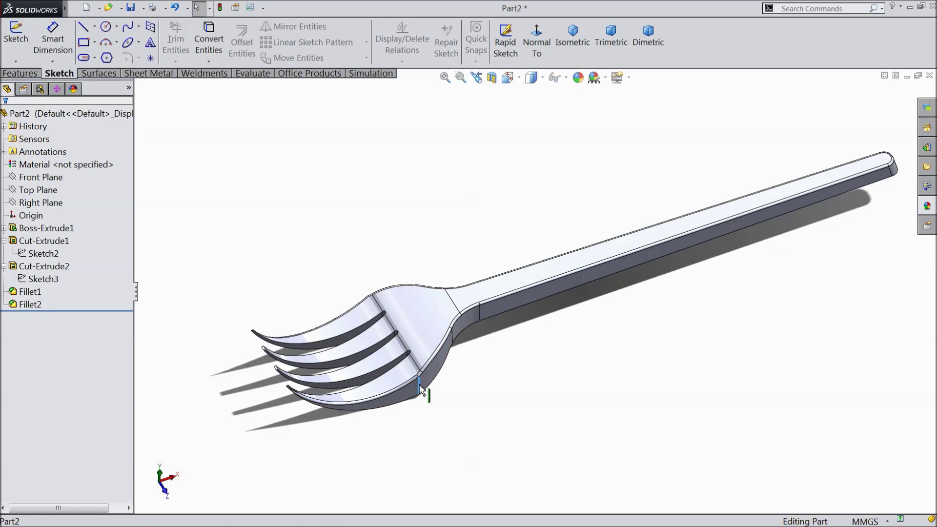
pyautogui.click(419, 385)
pyautogui.scroll(-3, 432, 373)
pyautogui.scroll(2, 319, 289)
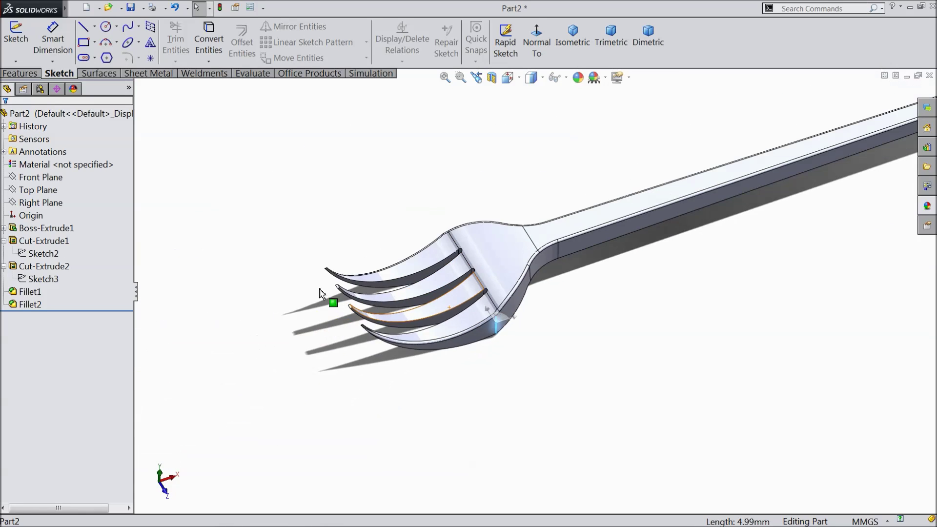
# - Open the fork outline sketch of the first extruded cut for editing and view its head section face-on
pyautogui.click(19, 254)
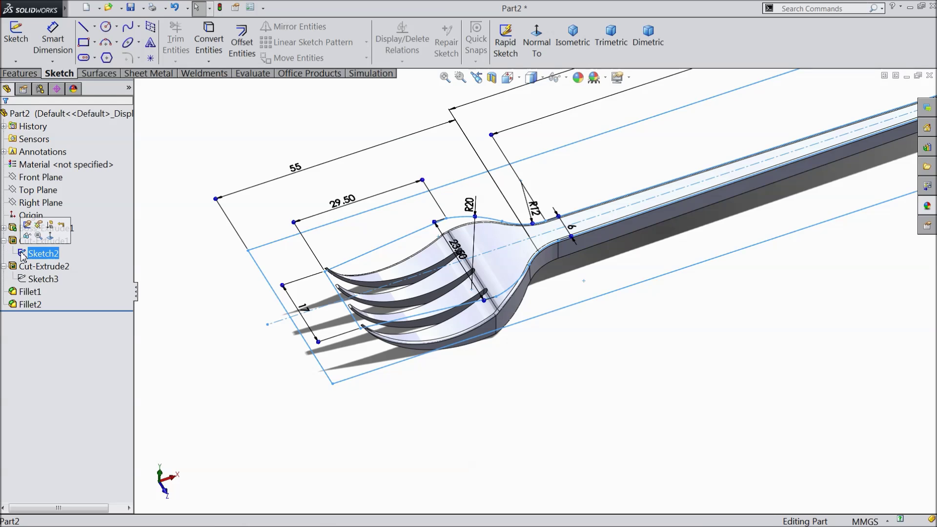
pyautogui.click(27, 225)
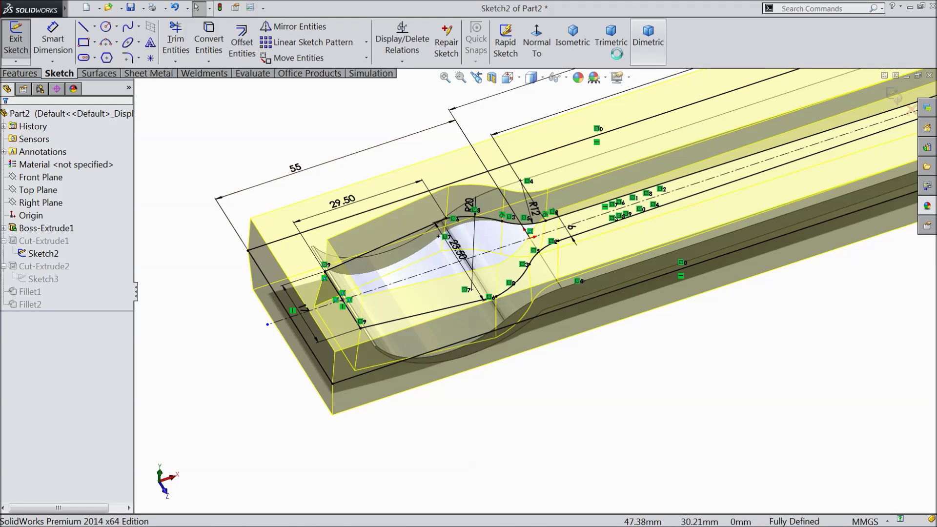
pyautogui.click(536, 42)
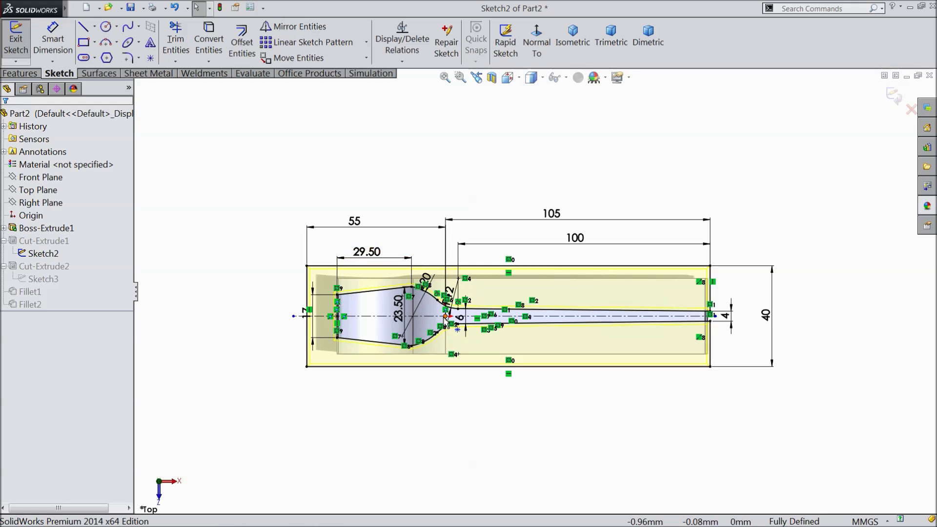
pyautogui.scroll(1, 443, 320)
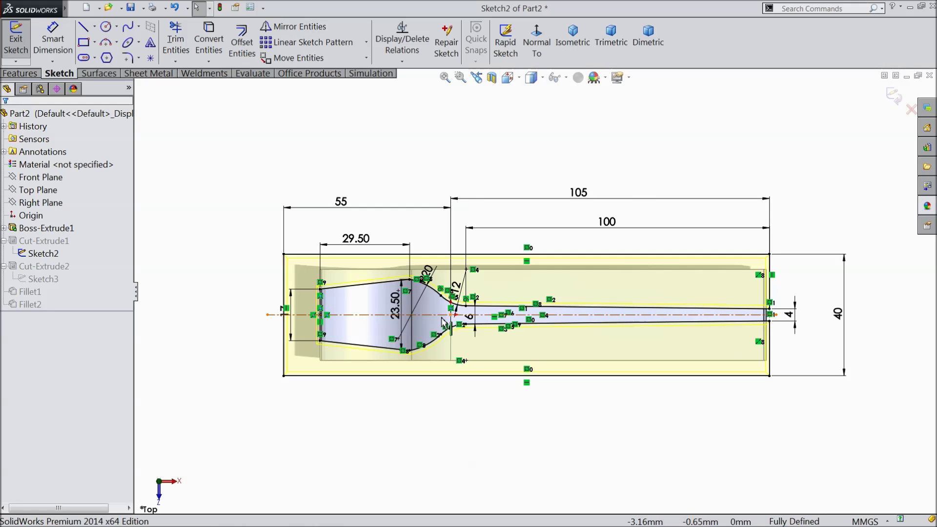
pyautogui.scroll(1, 443, 321)
pyautogui.scroll(1, 436, 313)
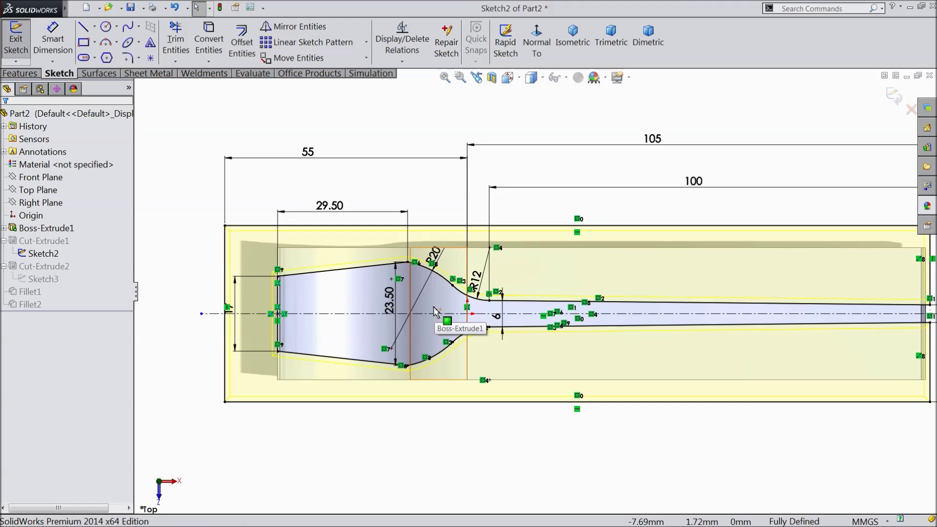
pyautogui.scroll(1, 423, 268)
pyautogui.scroll(1, 423, 270)
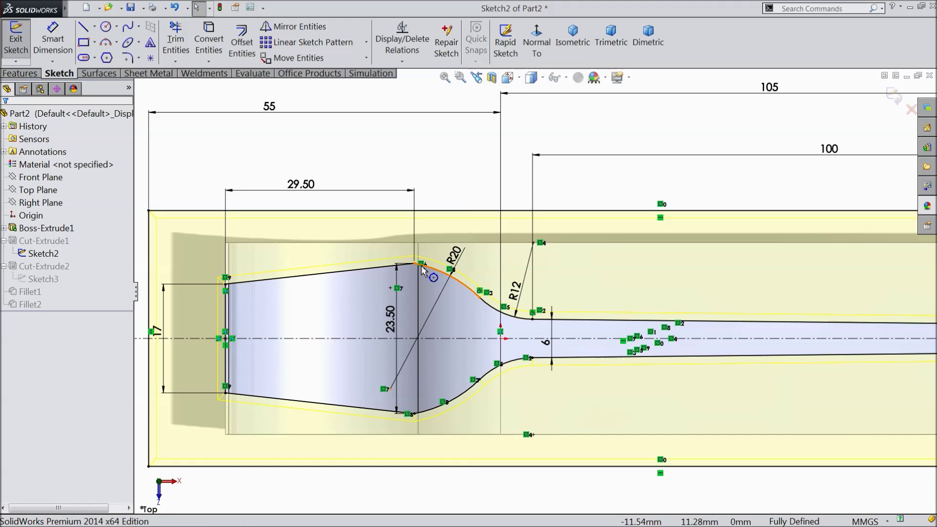
pyautogui.scroll(1, 422, 269)
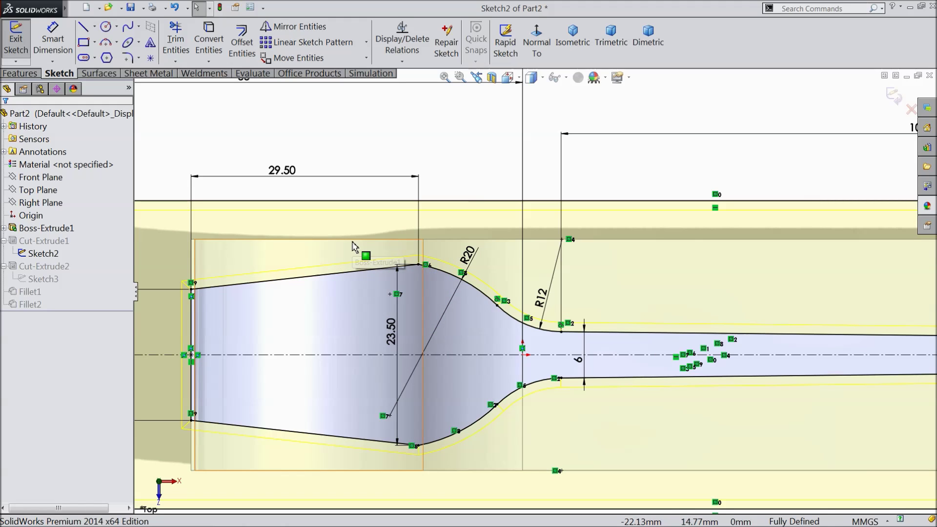
# - Try a 36 mm length for the head's tapered section and undo the change
pyautogui.doubleClick(276, 171)
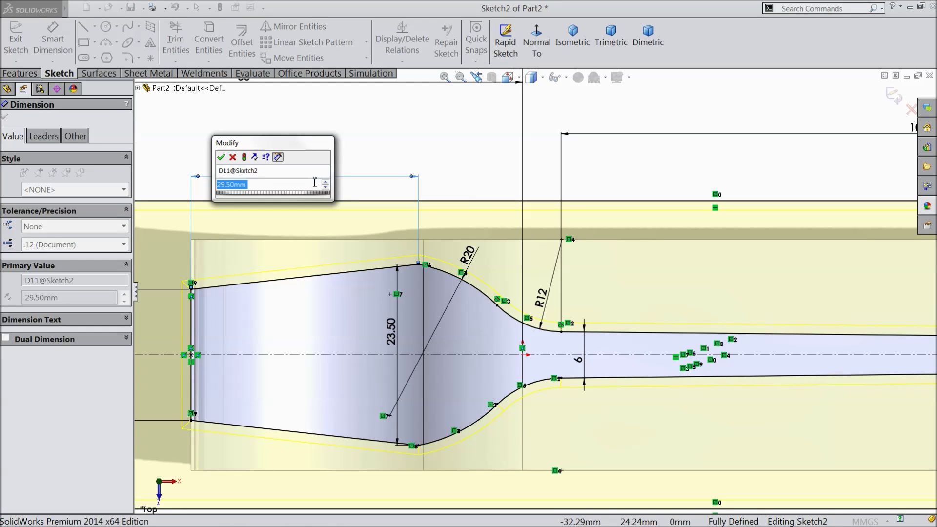
pyautogui.write('36')
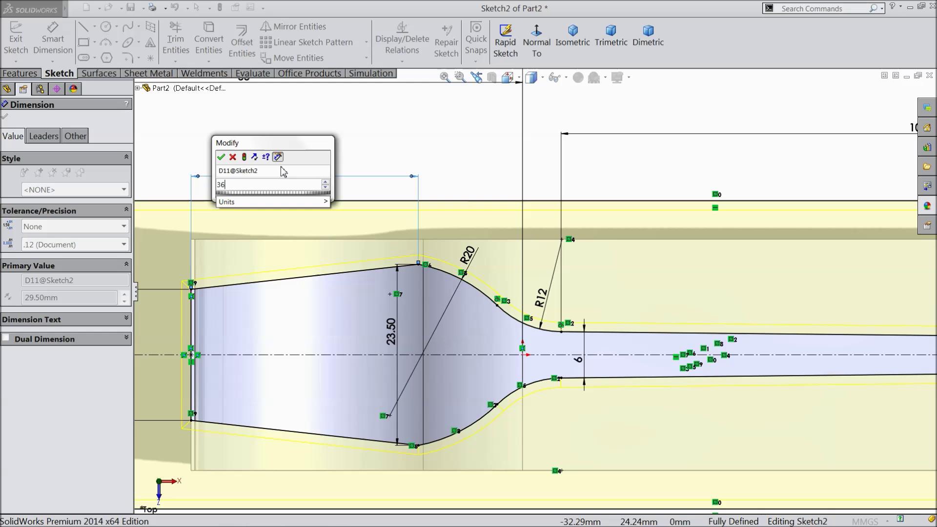
pyautogui.click(221, 156)
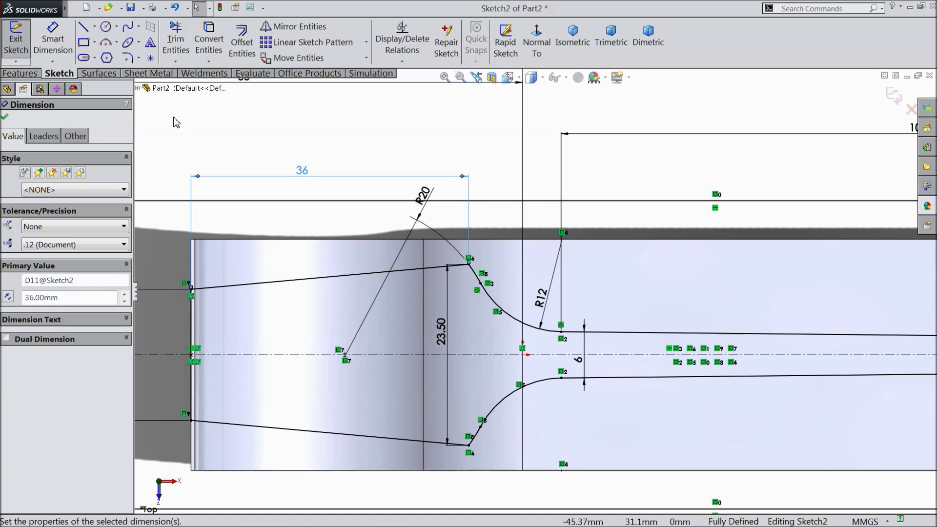
pyautogui.click(174, 6)
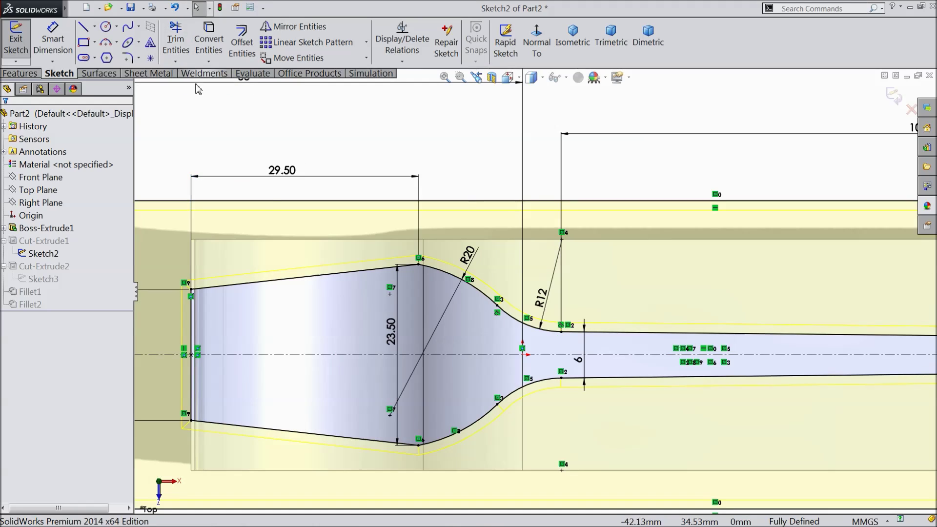
# - Set the length of the head's tapered section to 25 mm and exit the sketch to rebuild the fork
pyautogui.doubleClick(282, 171)
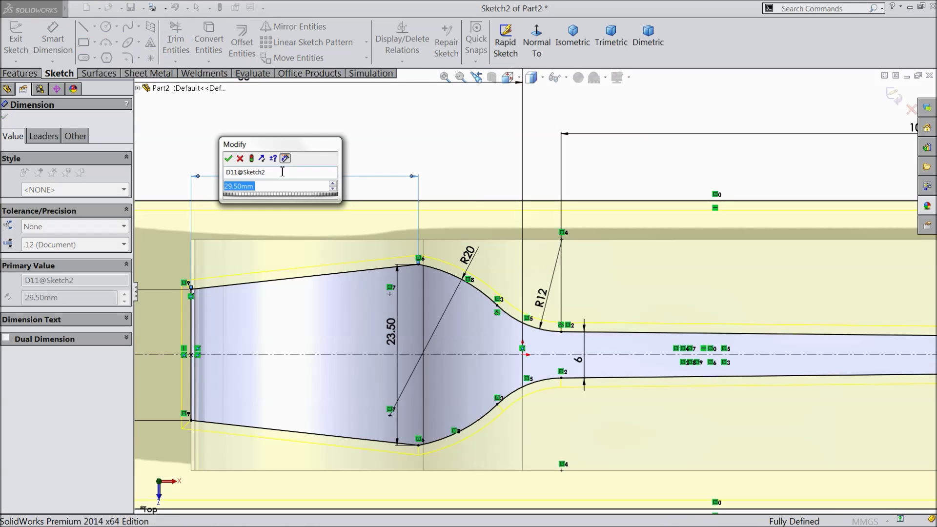
pyautogui.write('25')
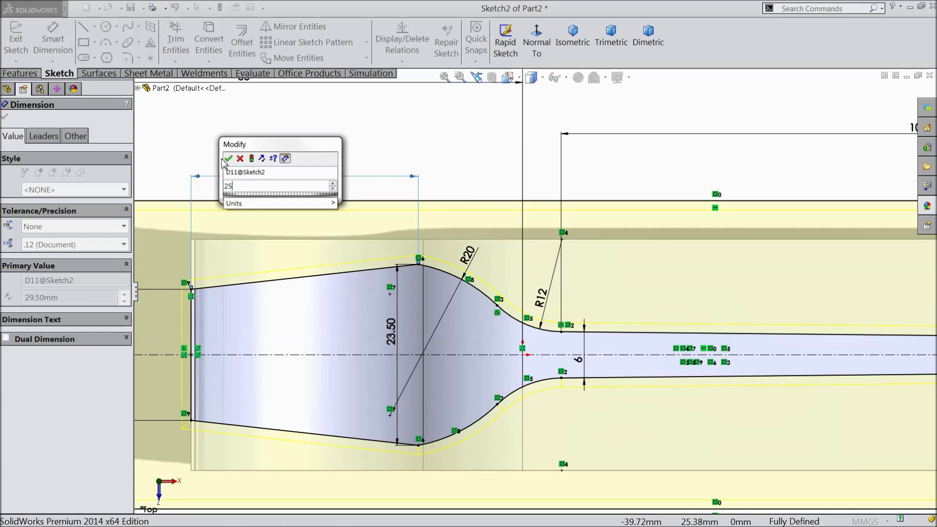
pyautogui.click(227, 158)
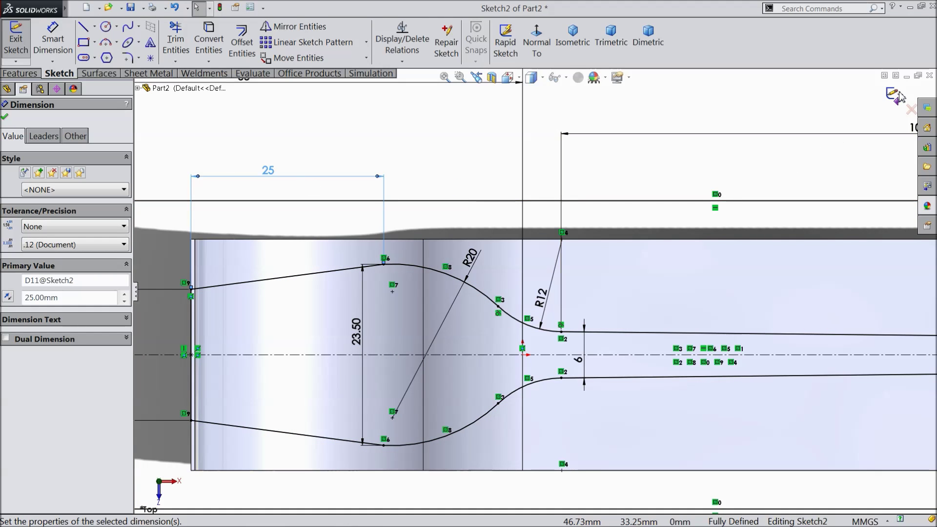
pyautogui.press('f')
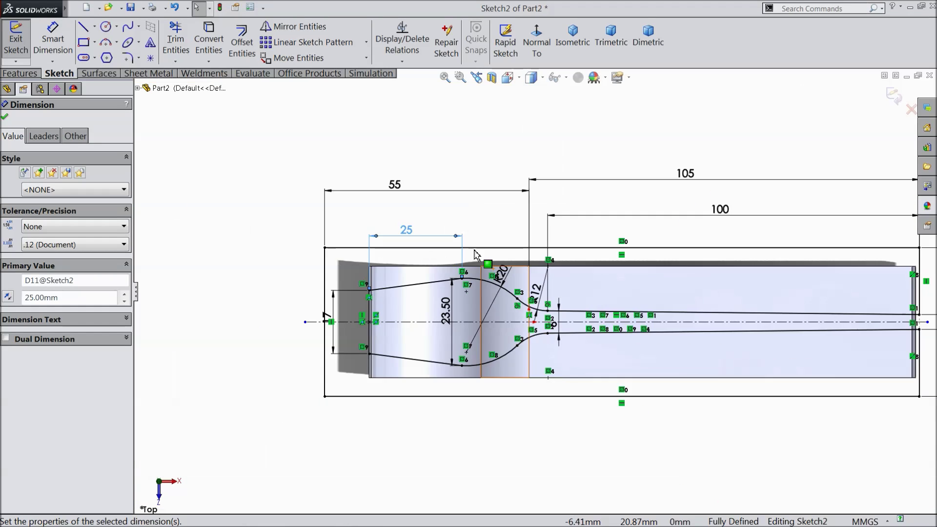
pyautogui.click(892, 97)
# - Inspect the rebuilt fork's head and handle from an angled view, close up and in full
pyautogui.moveTo(641, 332); pyautogui.dragTo(596, 289, button='middle')
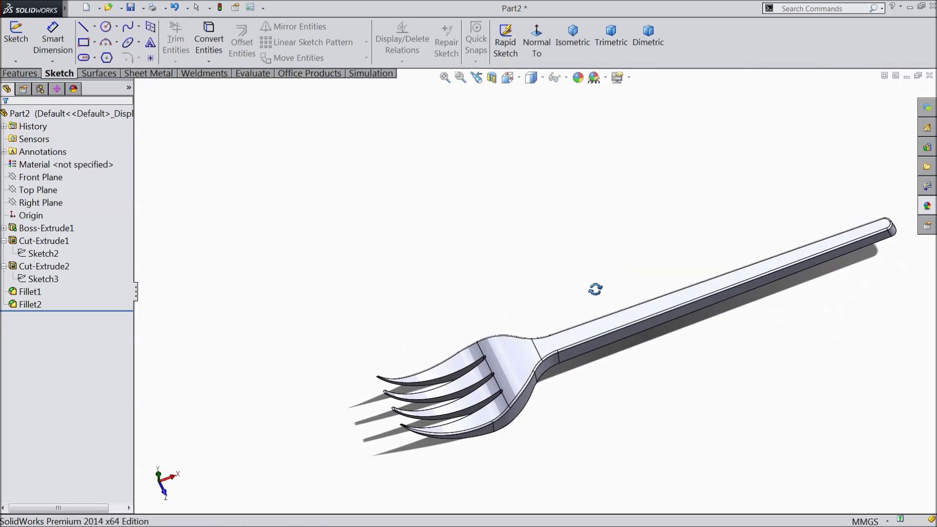
pyautogui.scroll(-6, 551, 386)
pyautogui.moveTo(541, 314); pyautogui.dragTo(559, 388, button='middle')
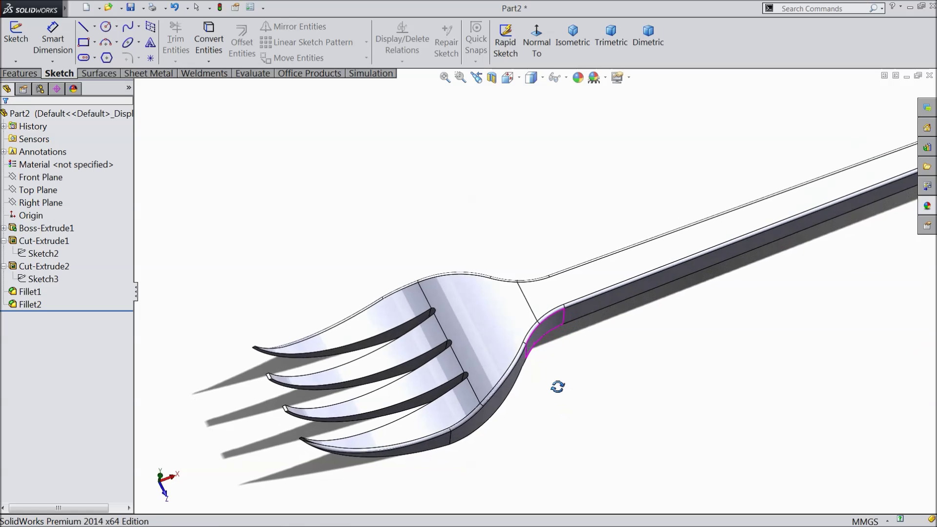
pyautogui.scroll(5, 559, 388)
pyautogui.scroll(-3, 627, 305)
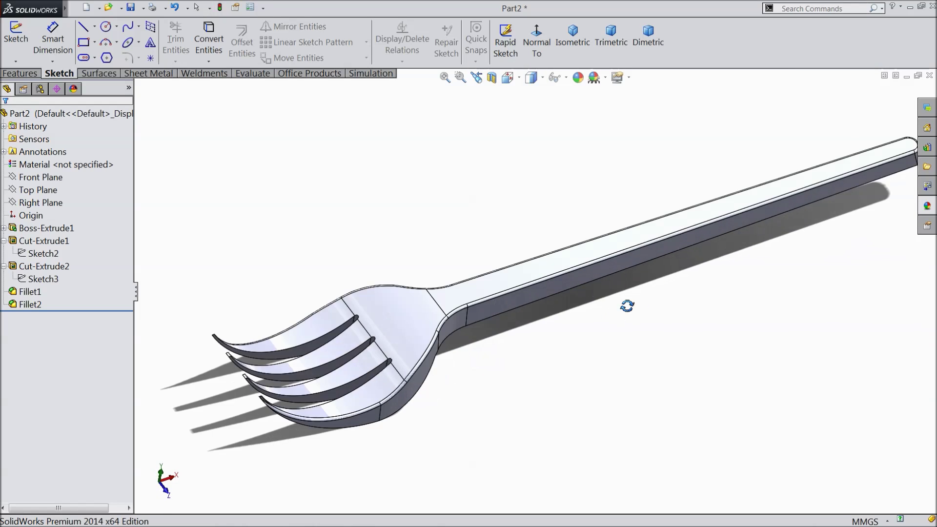
# - Shell the fork to a 0.54 mm wall thickness, removing the underside faces of the head and the handle
pyautogui.hotkey('ctrl', '8')
pyautogui.scroll(-2, 488, 215)
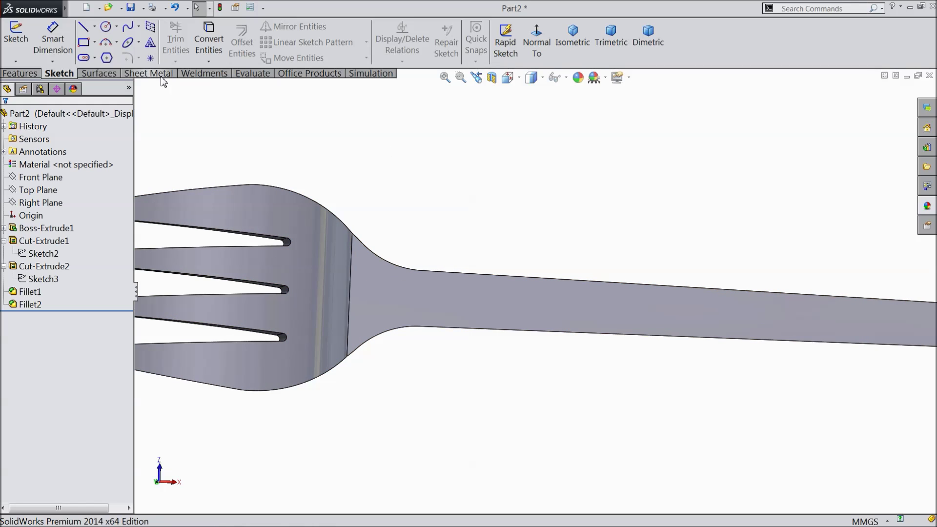
pyautogui.click(18, 73)
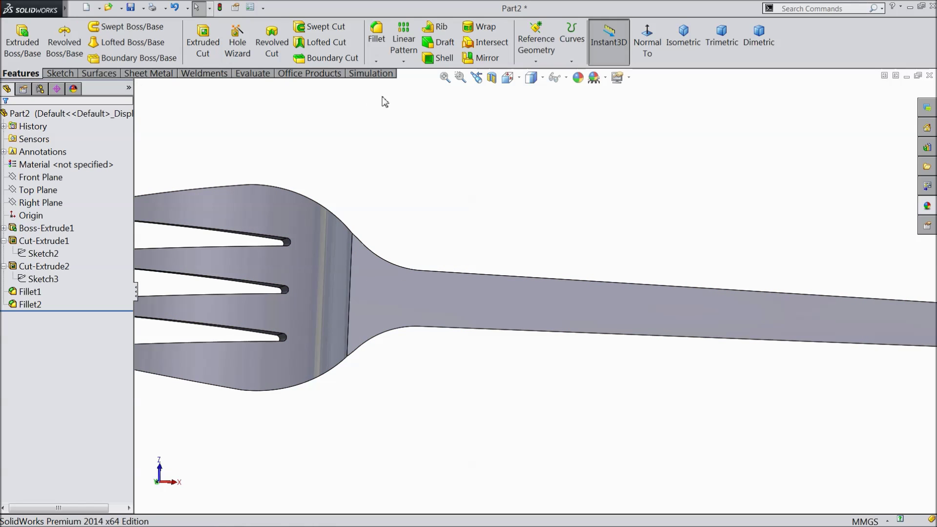
pyautogui.click(440, 58)
pyautogui.write('0.54mm')
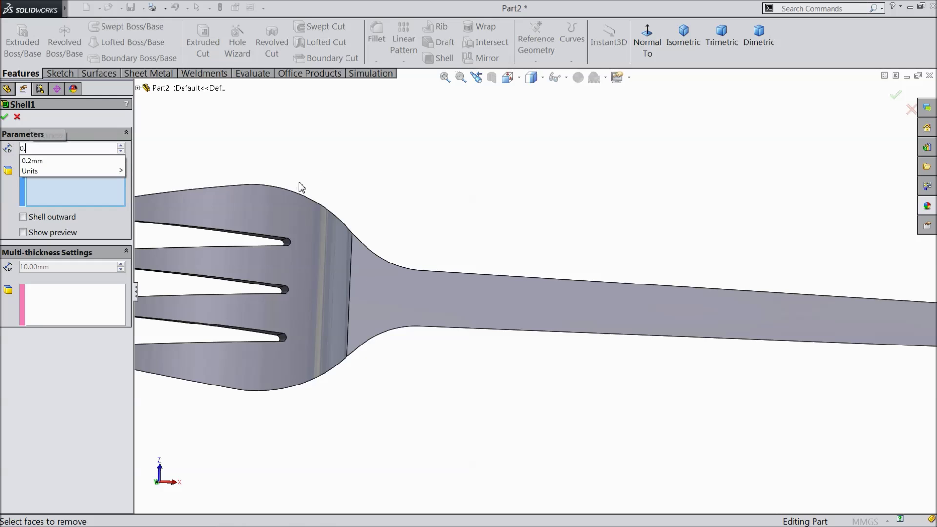
pyautogui.click(330, 290)
pyautogui.click(397, 305)
pyautogui.scroll(3, 439, 300)
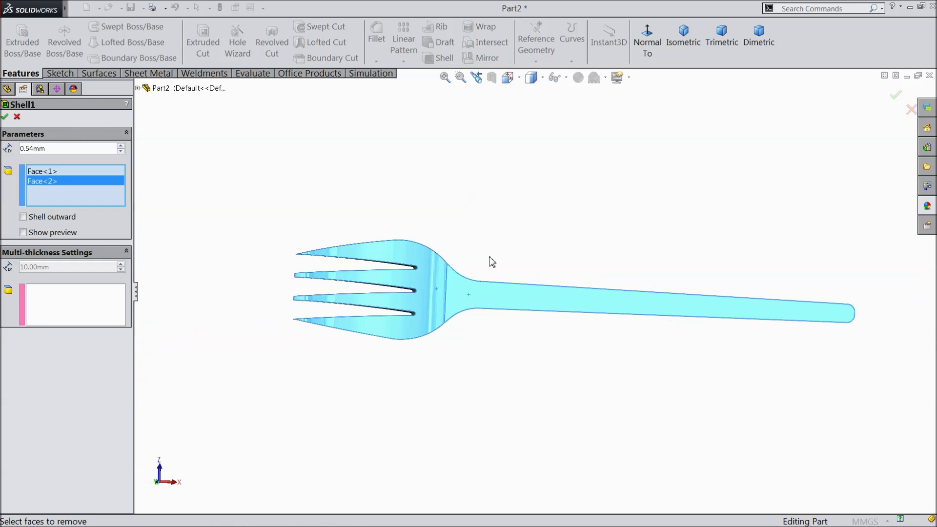
pyautogui.scroll(-2, 472, 270)
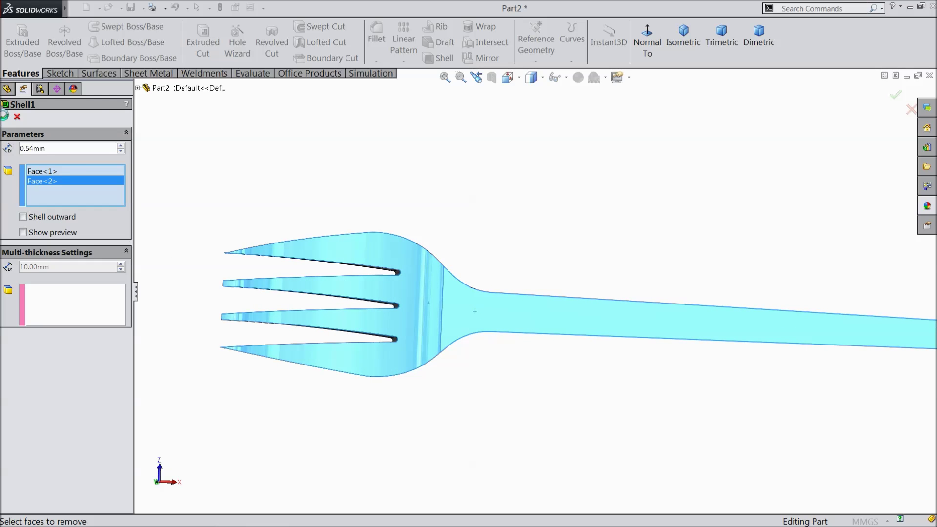
pyautogui.press('Return')
# - Start a sketch on the Front Plane, view it face-on, and display the model with its hidden lines visible
pyautogui.moveTo(279, 191); pyautogui.dragTo(273, 270, button='middle')
pyautogui.scroll(-5, 371, 258)
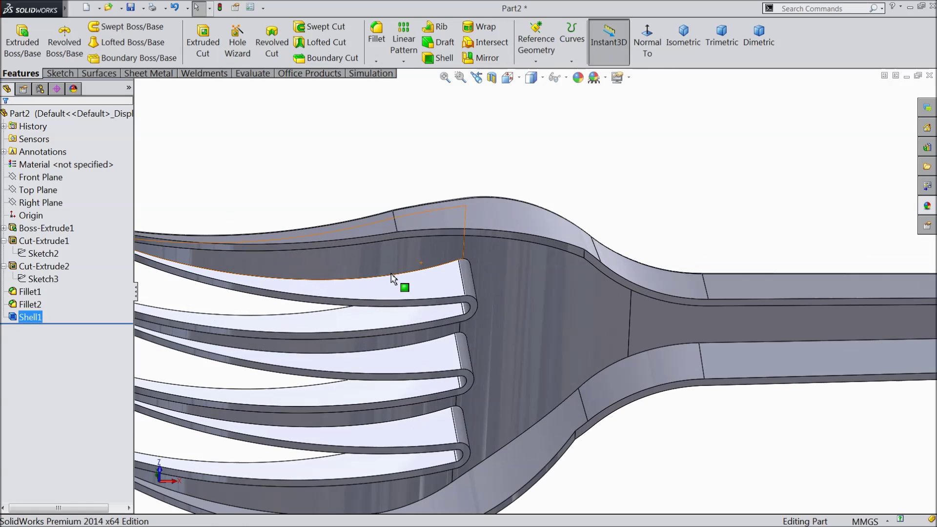
pyautogui.scroll(5, 432, 291)
pyautogui.click(475, 326)
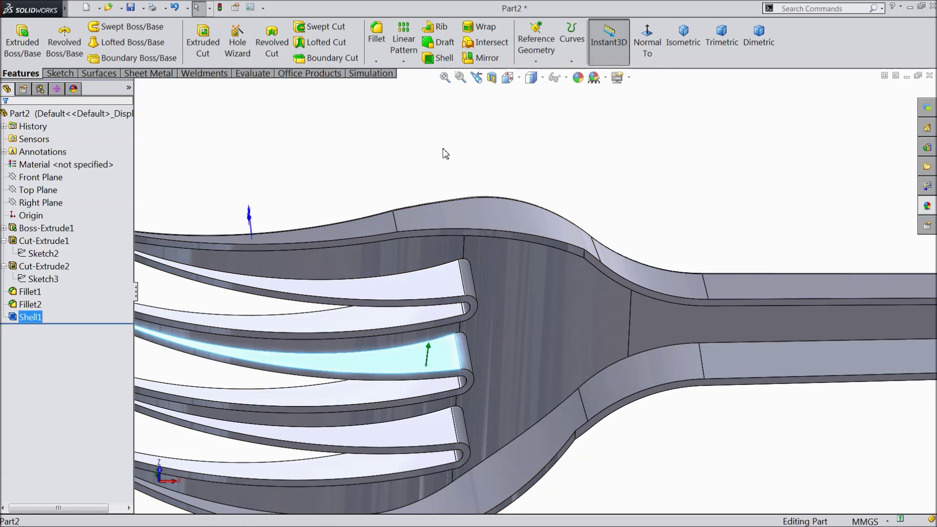
pyautogui.click(41, 177)
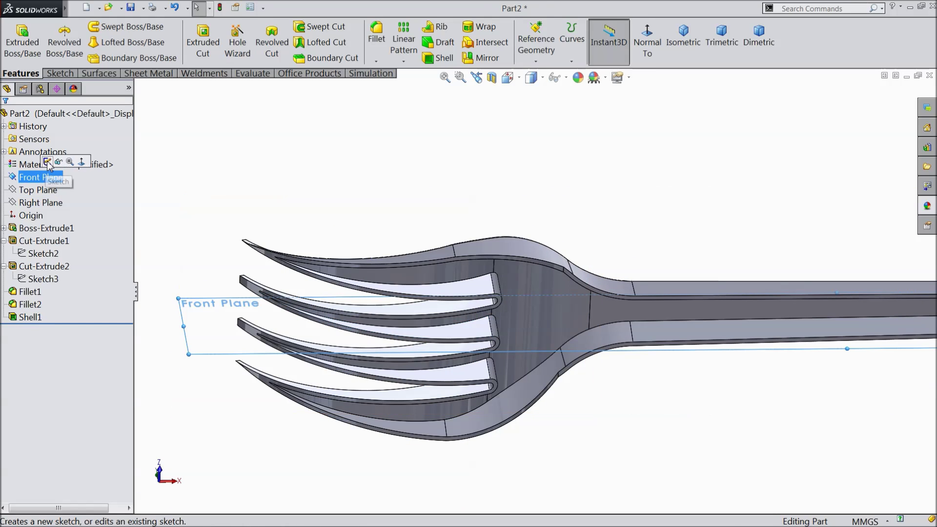
pyautogui.click(51, 164)
pyautogui.click(647, 42)
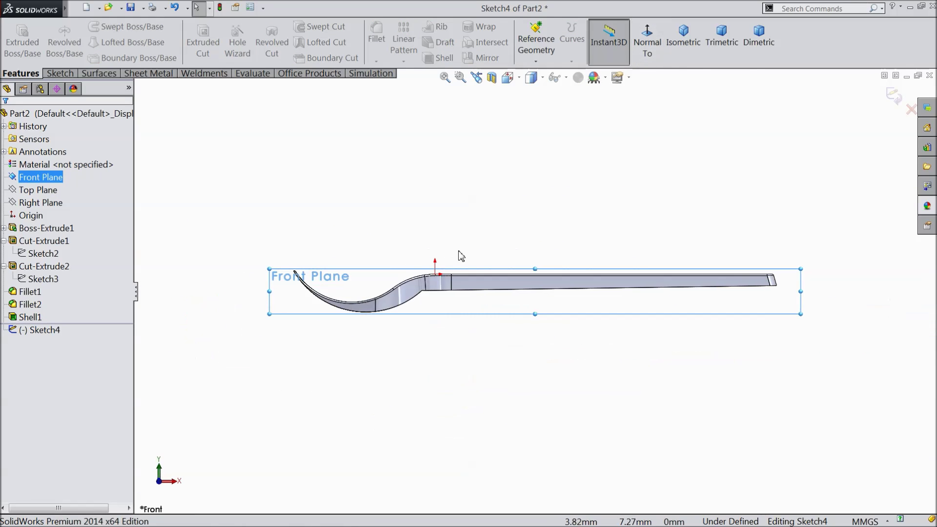
pyautogui.scroll(-5, 390, 297)
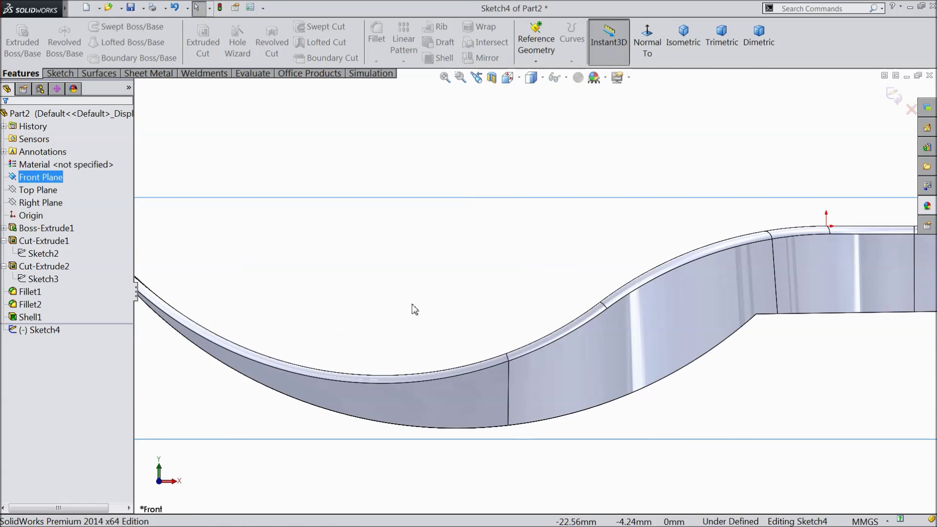
pyautogui.click(542, 77)
pyautogui.click(532, 146)
pyautogui.scroll(3, 531, 251)
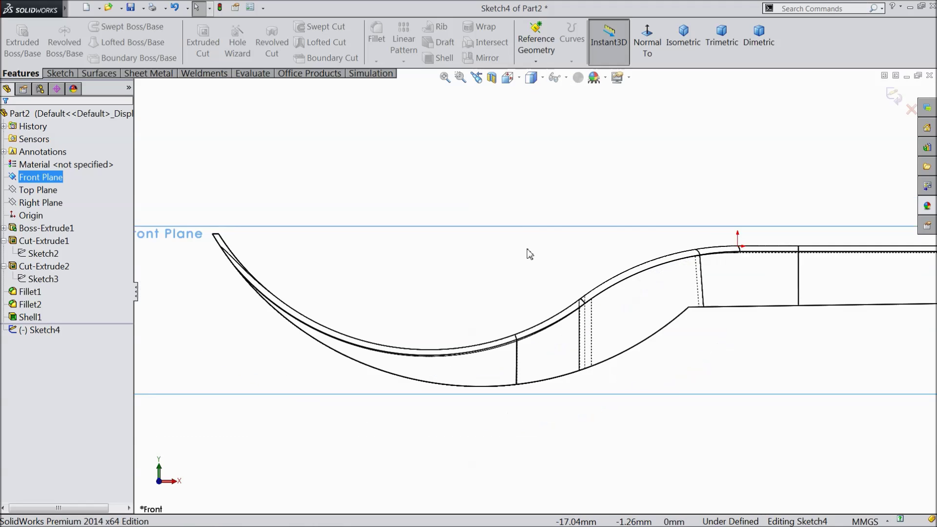
pyautogui.scroll(-2, 530, 251)
# - Sketch a three-point arc about 23 mm in radius through the head's side profile, from the dashed line near the neck to the lower edge near the tips
pyautogui.click(58, 73)
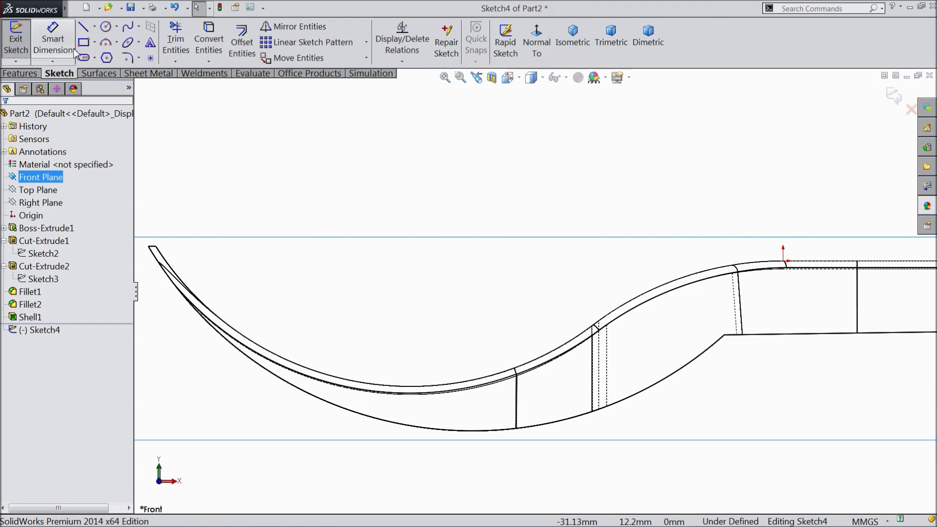
pyautogui.click(117, 42)
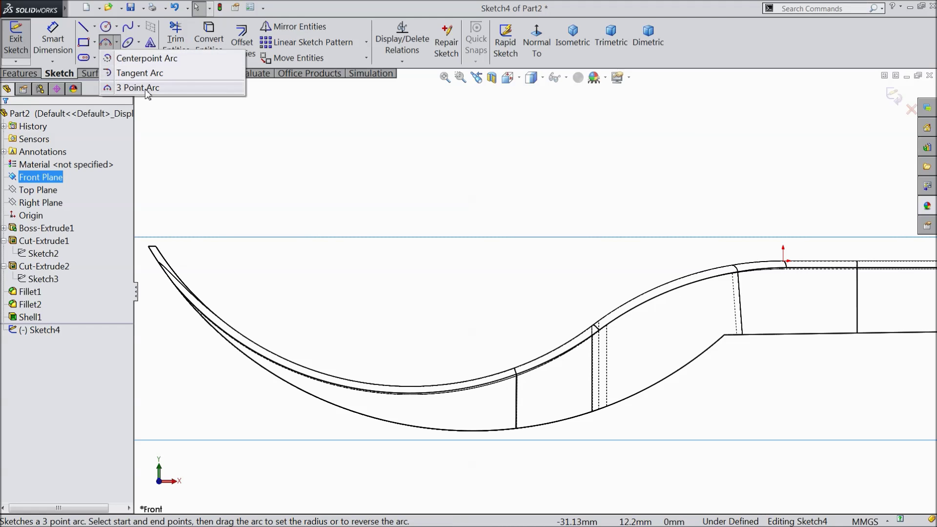
pyautogui.click(142, 89)
pyautogui.scroll(-3, 558, 381)
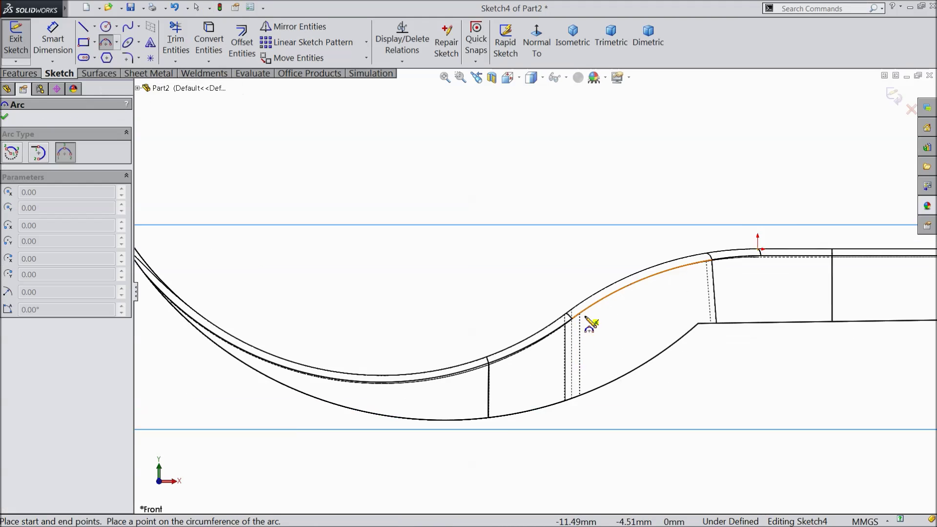
pyautogui.click(574, 361)
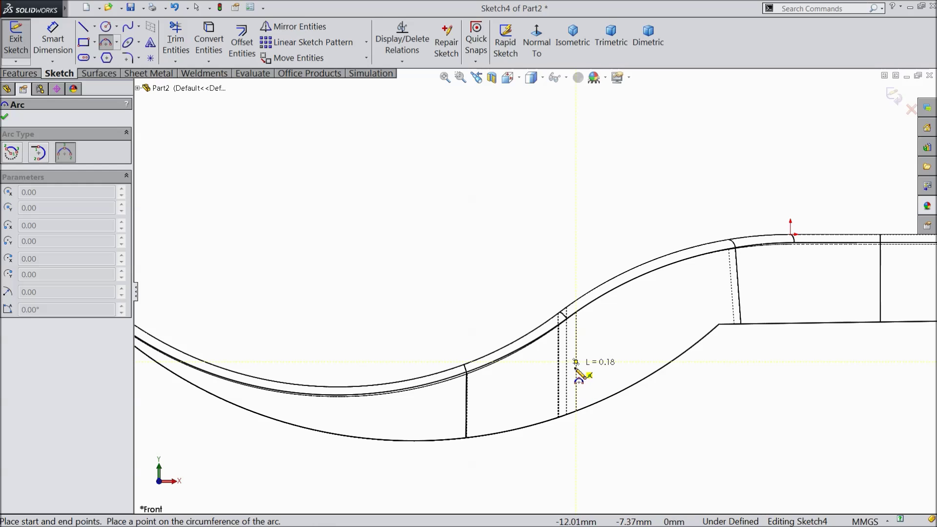
pyautogui.scroll(2, 527, 393)
pyautogui.scroll(-2, 312, 327)
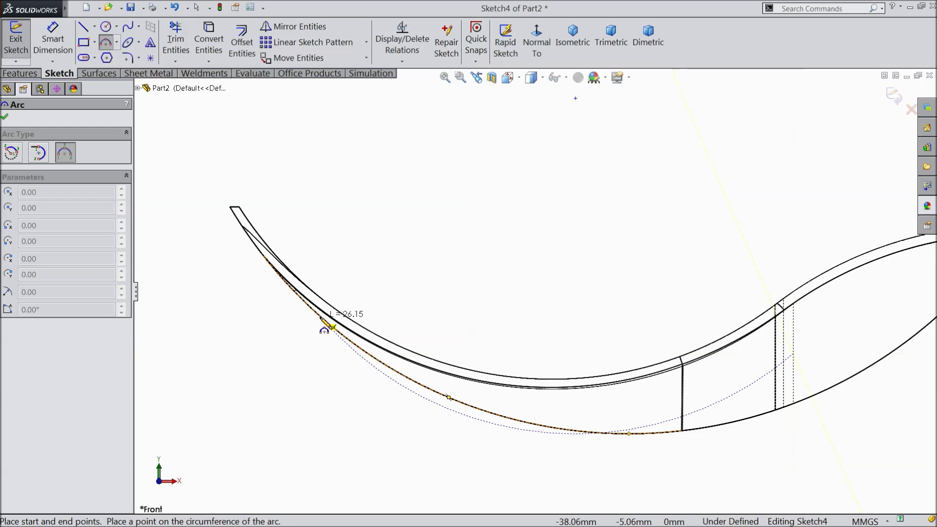
pyautogui.click(333, 324)
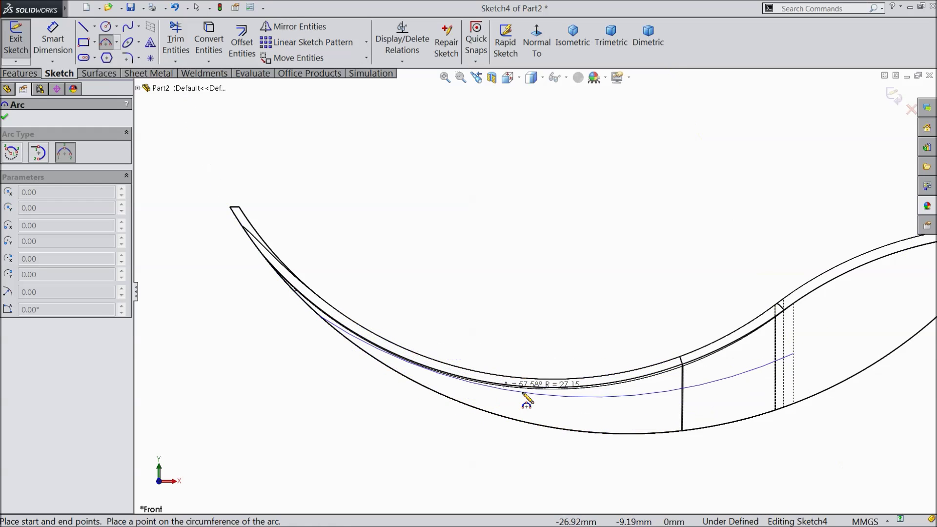
pyautogui.click(599, 410)
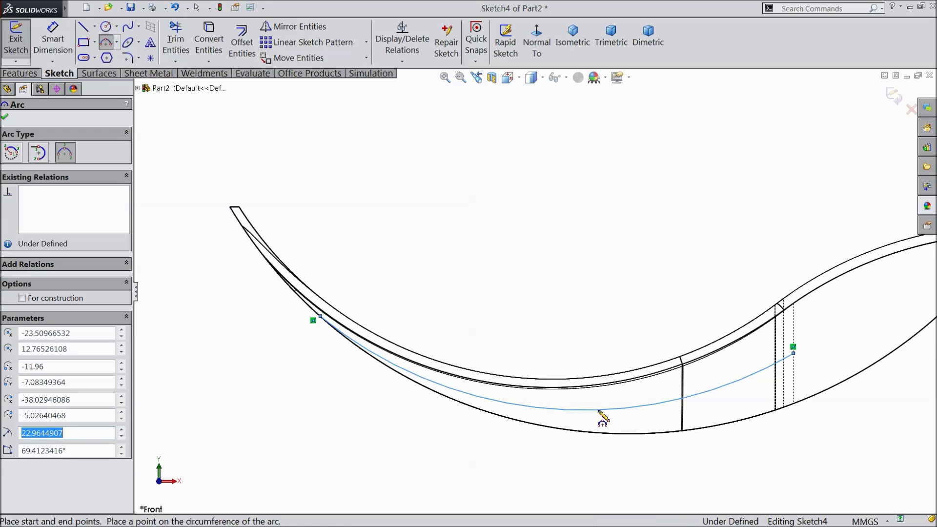
pyautogui.click(5, 118)
# - Dimension the arc's radius as 54/2, giving 27 mm
pyautogui.click(59, 39)
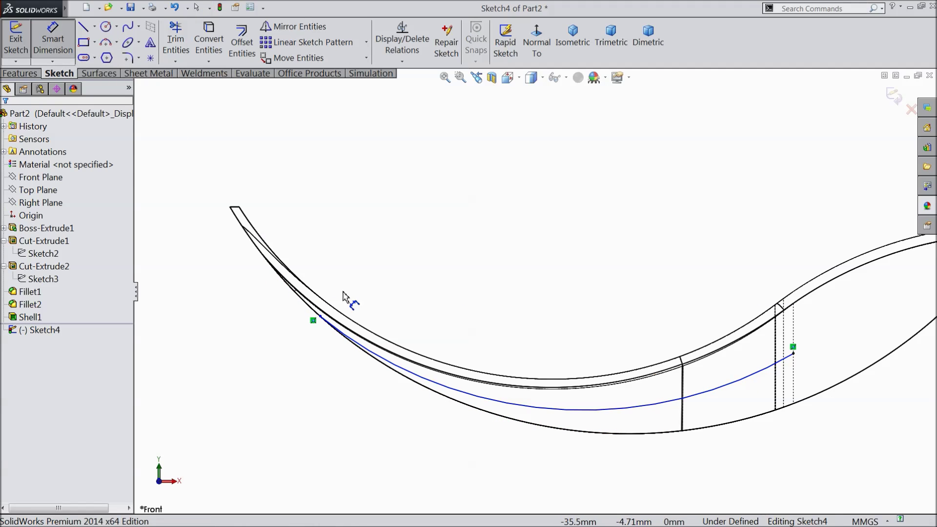
pyautogui.click(534, 409)
pyautogui.click(531, 332)
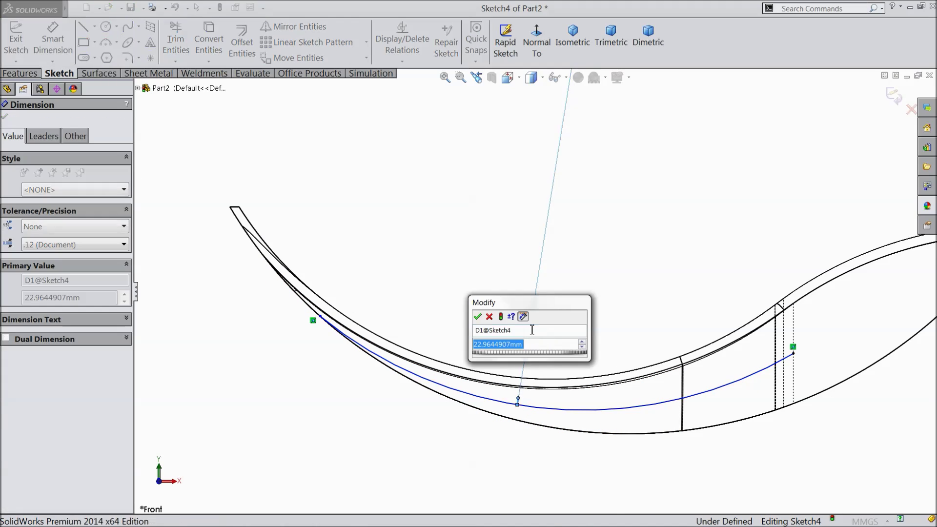
pyautogui.write('54/2')
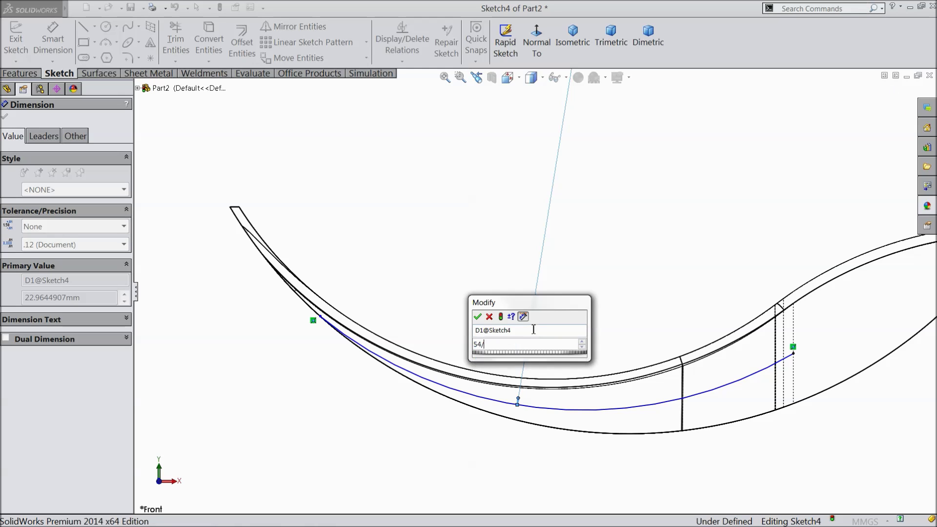
pyautogui.click(477, 317)
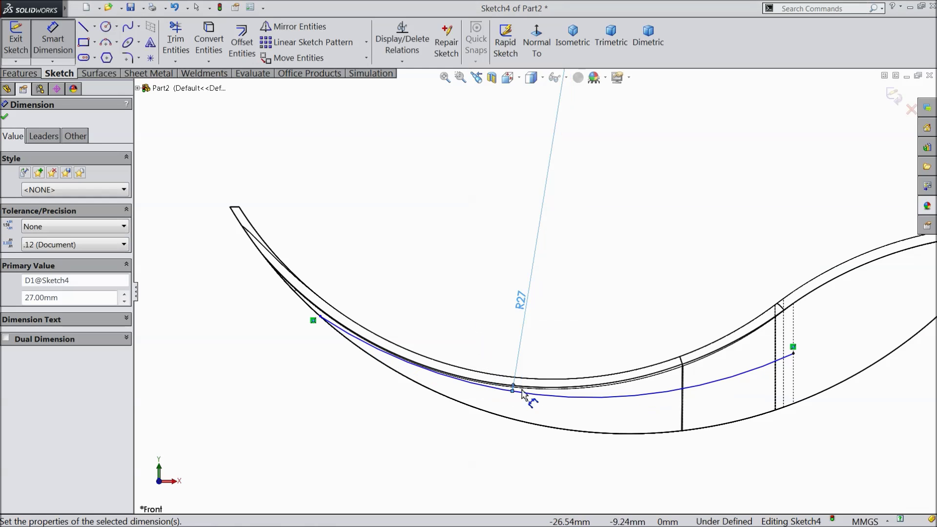
pyautogui.click(4, 119)
# - Offset the R27 arc by 5 mm in the reversed direction, below the fork's head
pyautogui.click(244, 47)
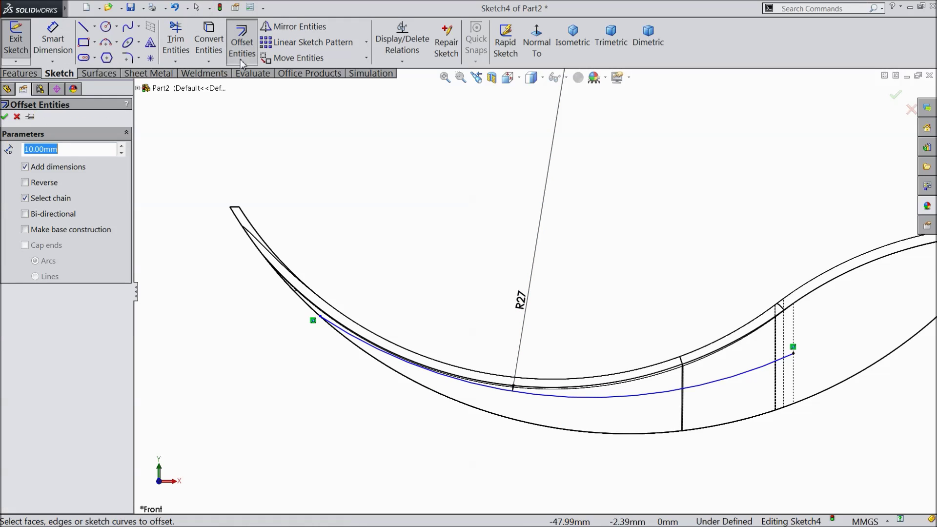
pyautogui.click(568, 398)
pyautogui.click(26, 182)
pyautogui.click(5, 117)
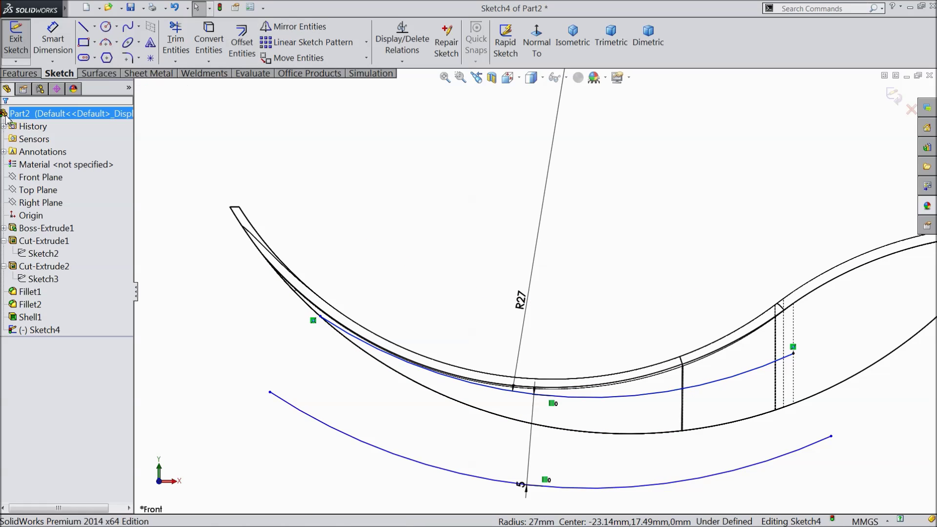
# - Close the profile with a straight line at each end, joining the endpoints of the R27 arc and its offset
pyautogui.click(84, 28)
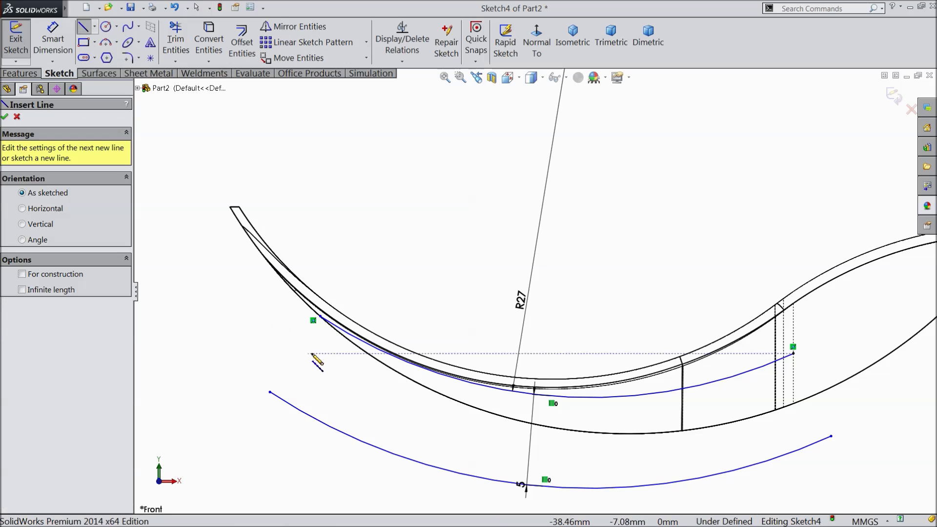
pyautogui.click(320, 316)
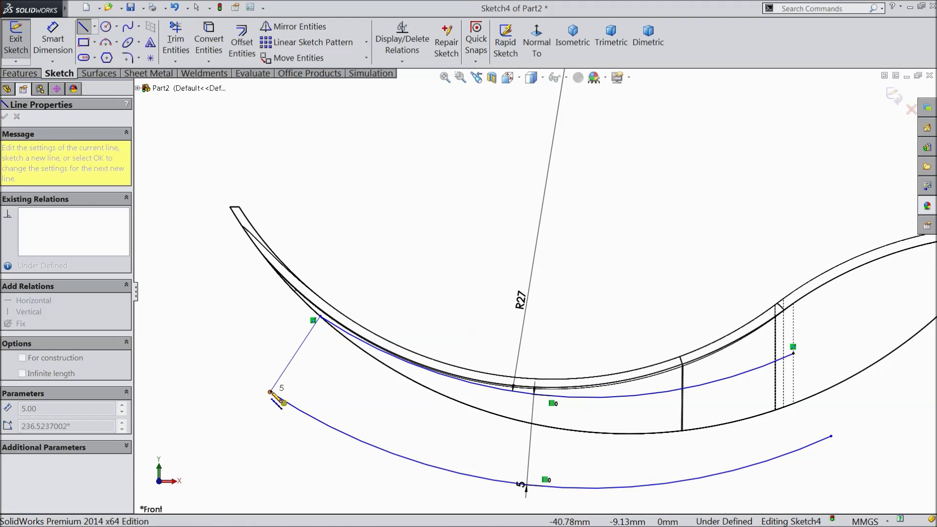
pyautogui.click(271, 392)
pyautogui.click(831, 436)
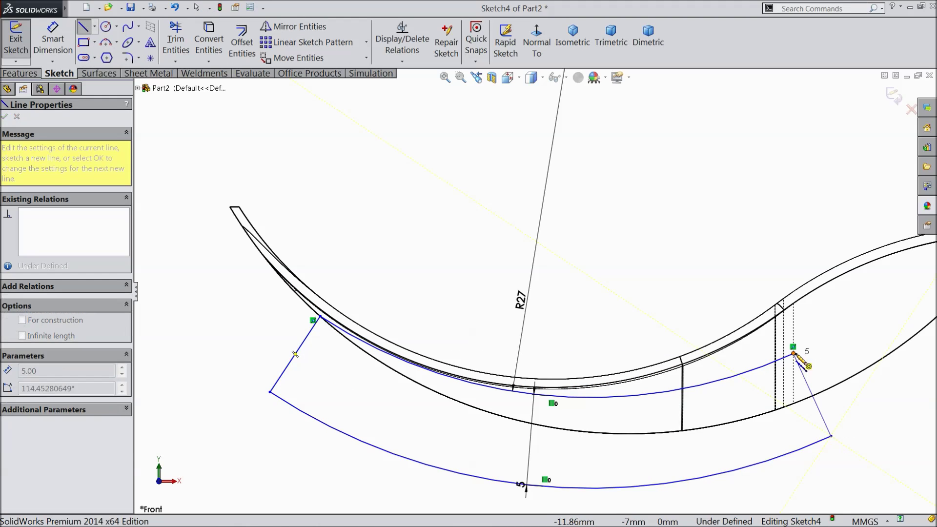
pyautogui.click(793, 354)
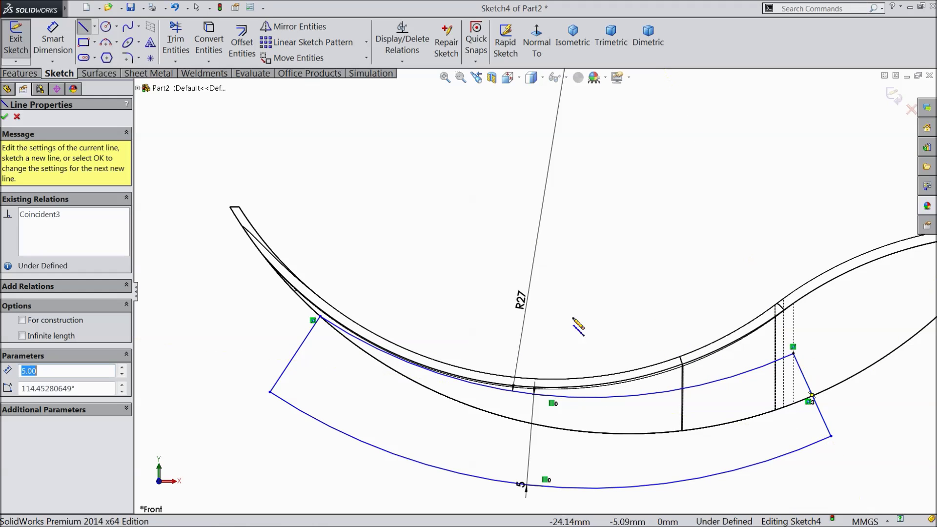
pyautogui.click(6, 117)
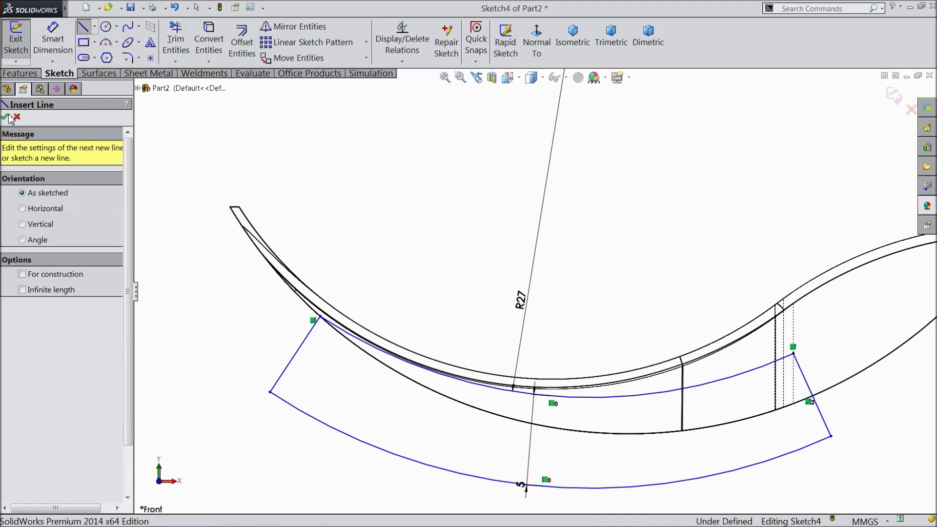
# - Dimension the length of the closing line at the tine-tip end of the profile
pyautogui.click(52, 44)
pyautogui.click(294, 363)
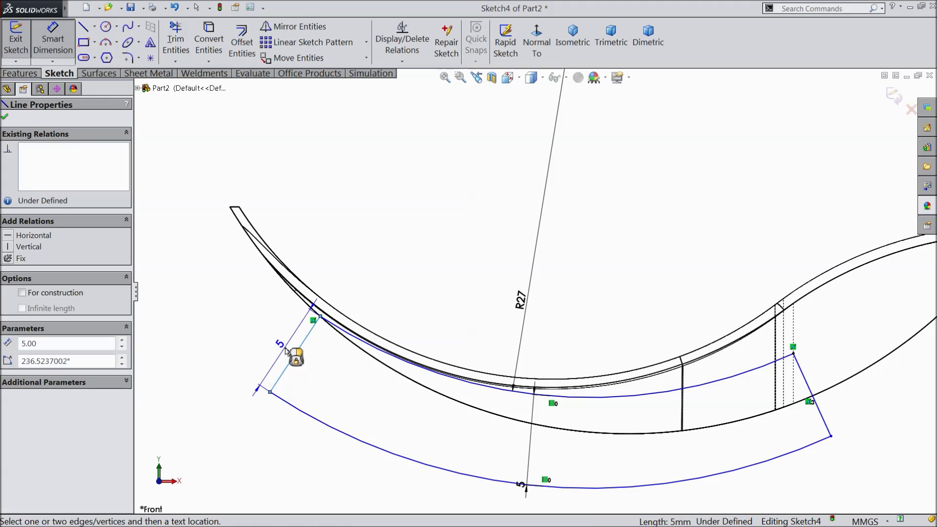
pyautogui.click(280, 344)
pyautogui.click(518, 162)
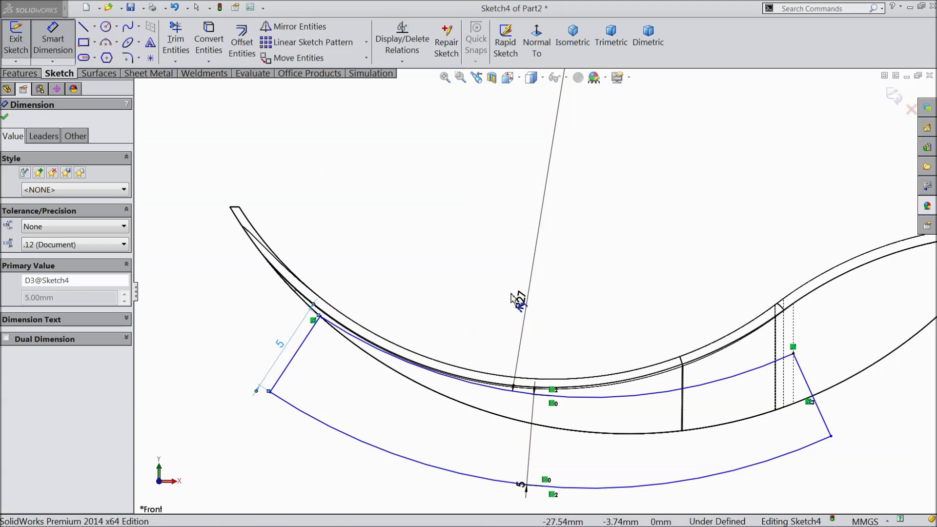
pyautogui.scroll(2, 520, 341)
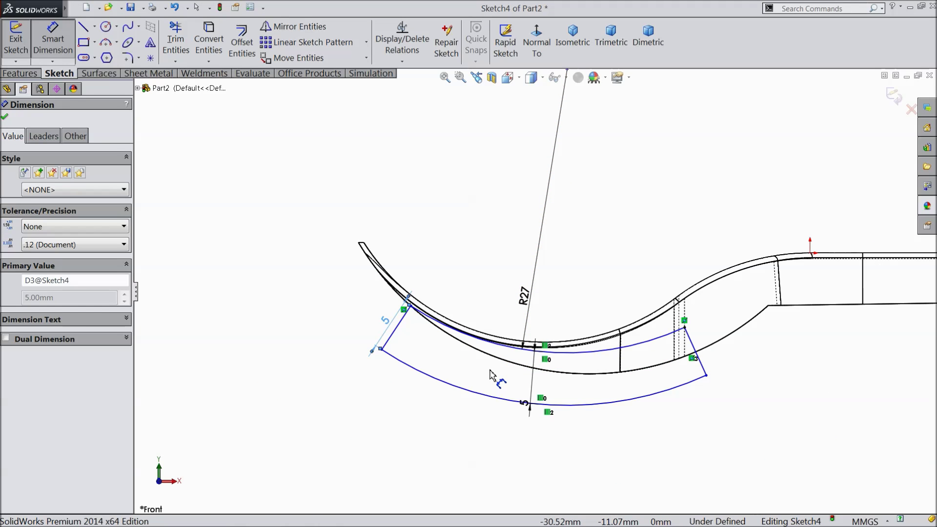
# - Set up an extruded cut from the closed arc profile with a Mid Plane end condition and 17.5 mm depth
pyautogui.scroll(1, 260, 246)
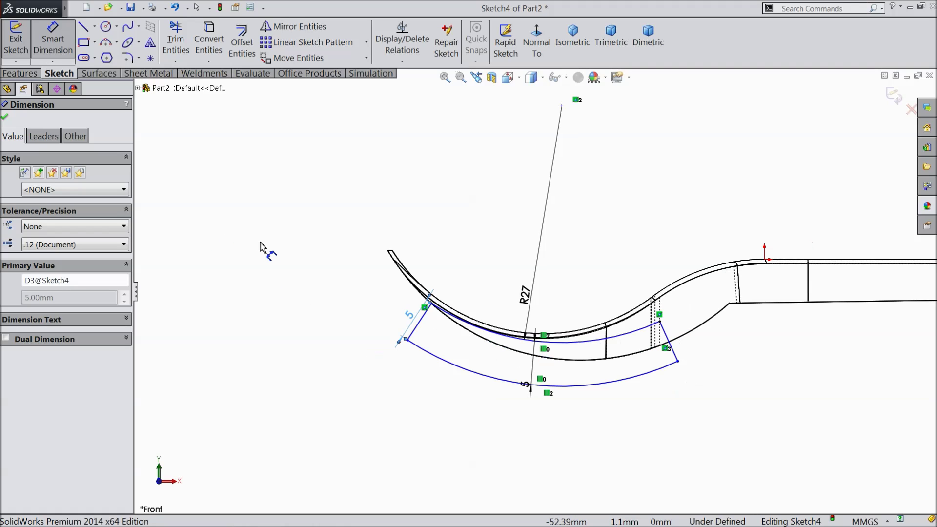
pyautogui.click(5, 117)
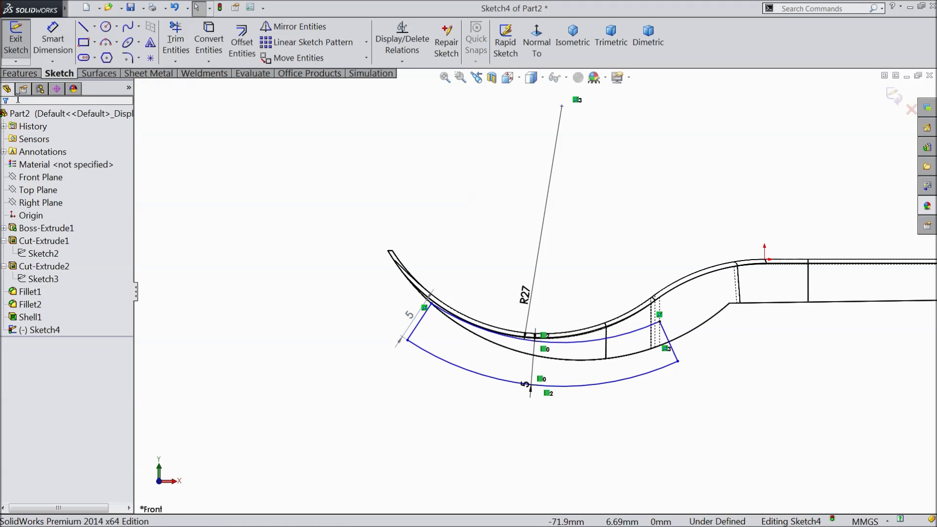
pyautogui.click(20, 73)
pyautogui.click(202, 42)
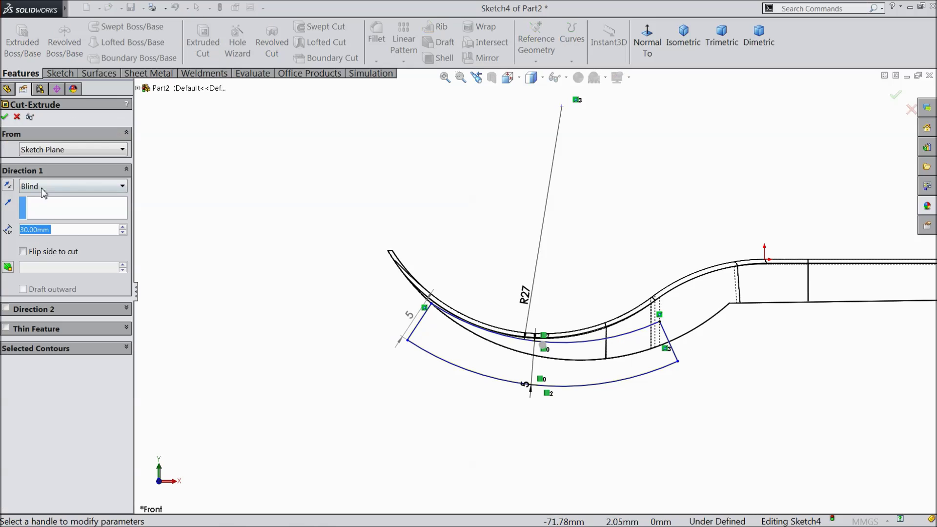
pyautogui.click(43, 190)
pyautogui.click(41, 284)
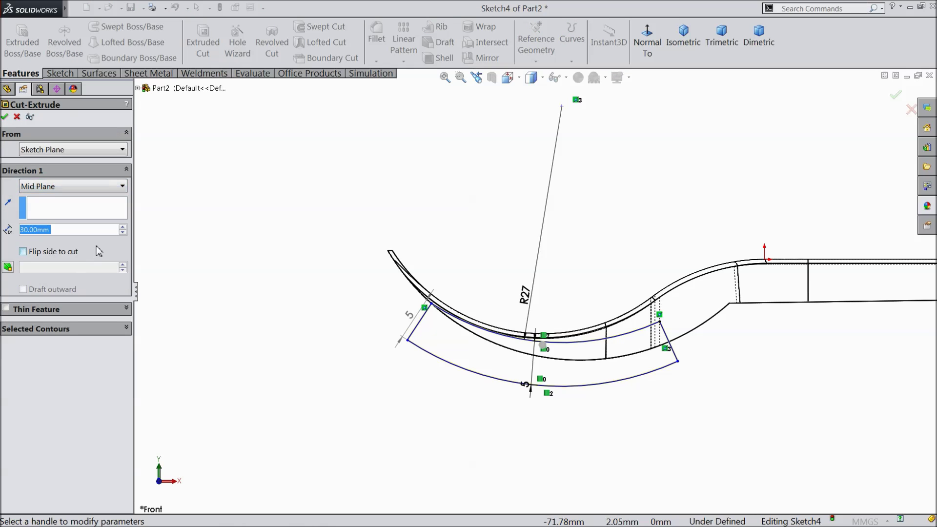
pyautogui.write('17.5')
pyautogui.press('Return')
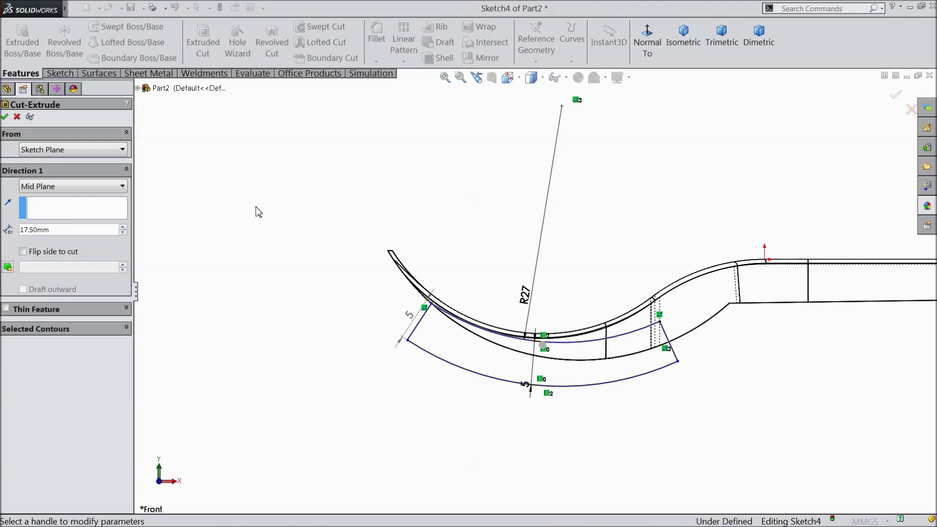
# - Switch the display to Shaded With Edges and accept the extruded cut through the fork head's inner walls
pyautogui.moveTo(266, 272); pyautogui.dragTo(236, 310, button='middle')
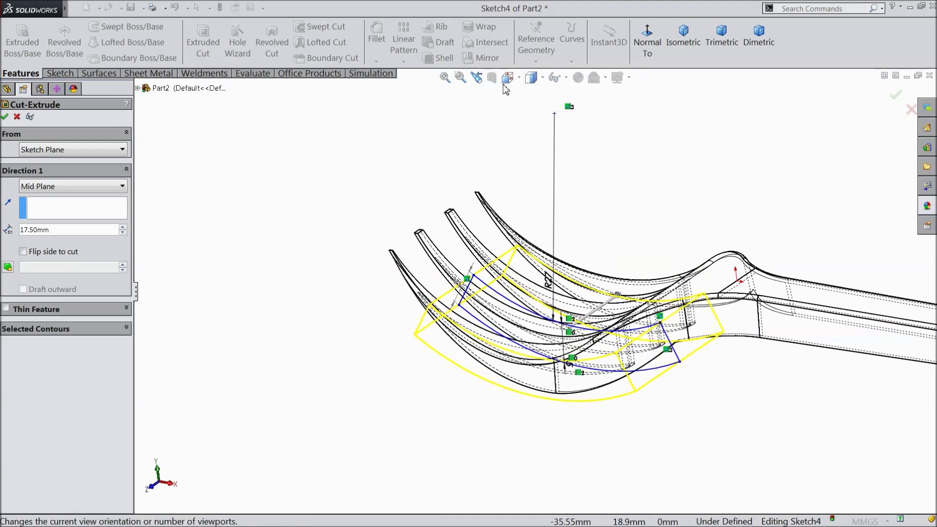
pyautogui.click(543, 78)
pyautogui.click(535, 97)
pyautogui.moveTo(604, 323); pyautogui.dragTo(555, 375, button='middle')
pyautogui.scroll(-2, 555, 375)
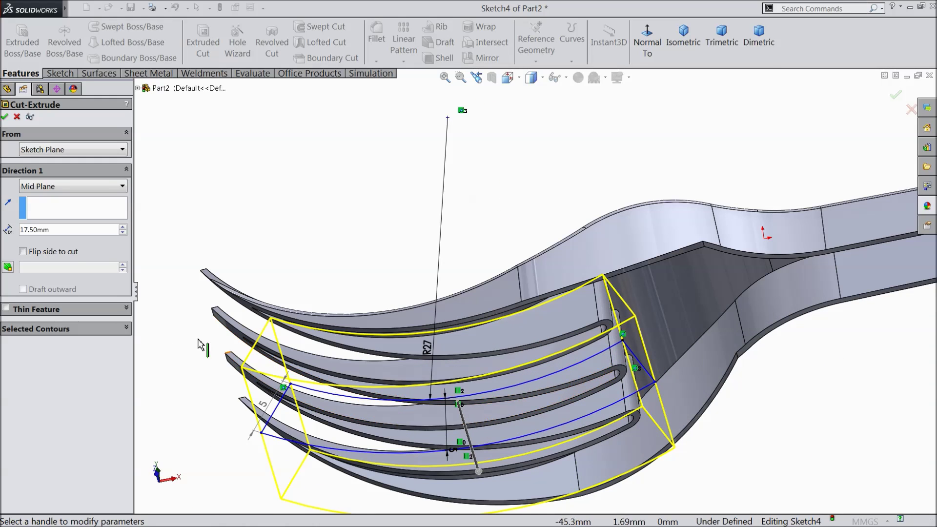
pyautogui.click(6, 117)
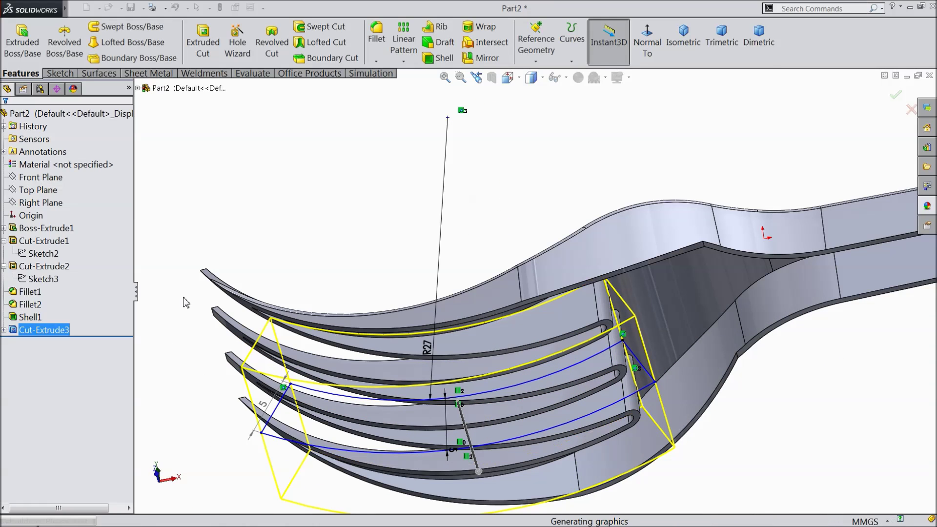
pyautogui.click(366, 247)
pyautogui.moveTo(365, 247)
pyautogui.mouseDown(button='middle')
pyautogui.moveTo(381, 171)
pyautogui.moveTo(391, 186)
pyautogui.mouseUp(button='middle')
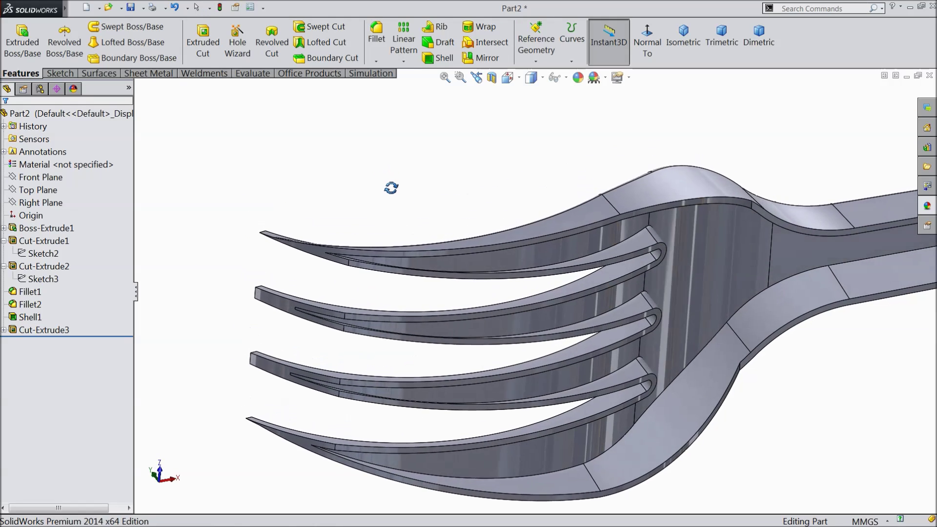
# - Start a constant-size fillet on the short edge where the cut ends near the first tine's tip, with a 10 mm radius
pyautogui.scroll(-4, 372, 293)
pyautogui.scroll(3, 380, 361)
pyautogui.scroll(-3, 537, 373)
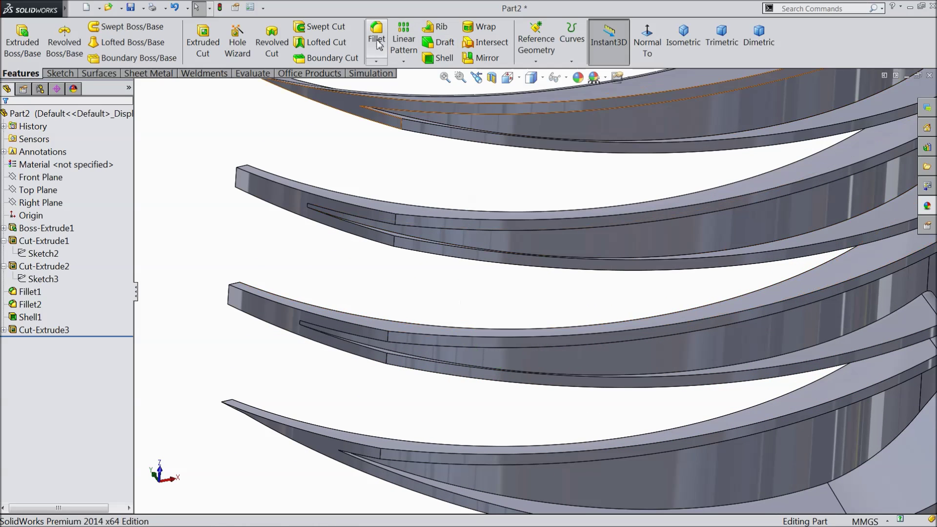
pyautogui.click(376, 39)
pyautogui.write('20')
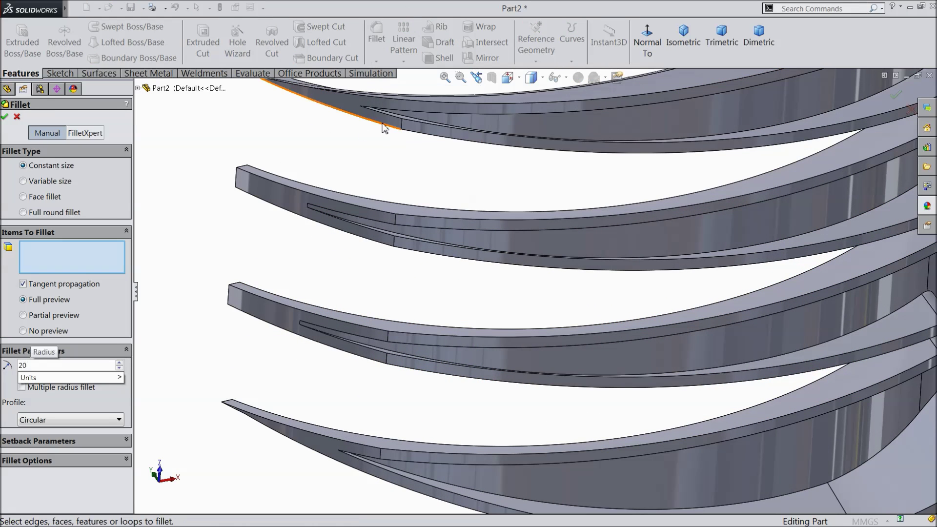
pyautogui.click(402, 125)
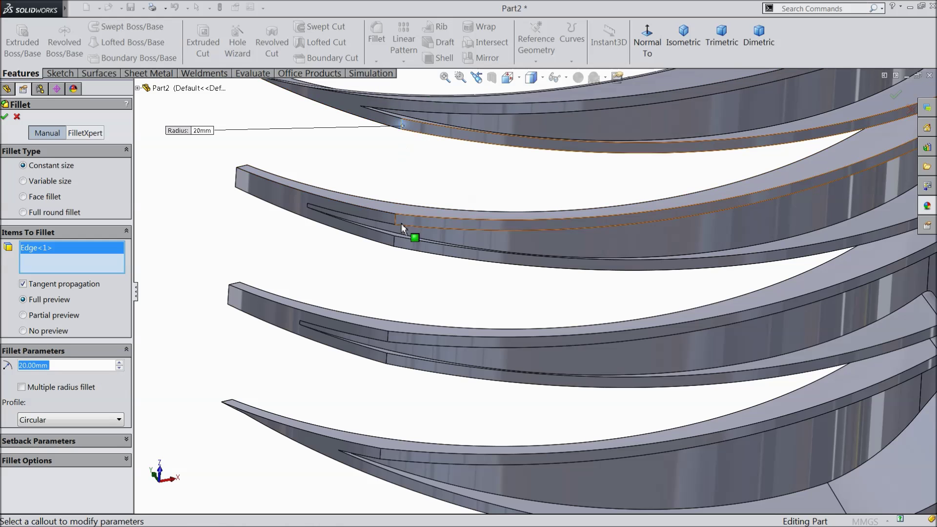
pyautogui.write('10')
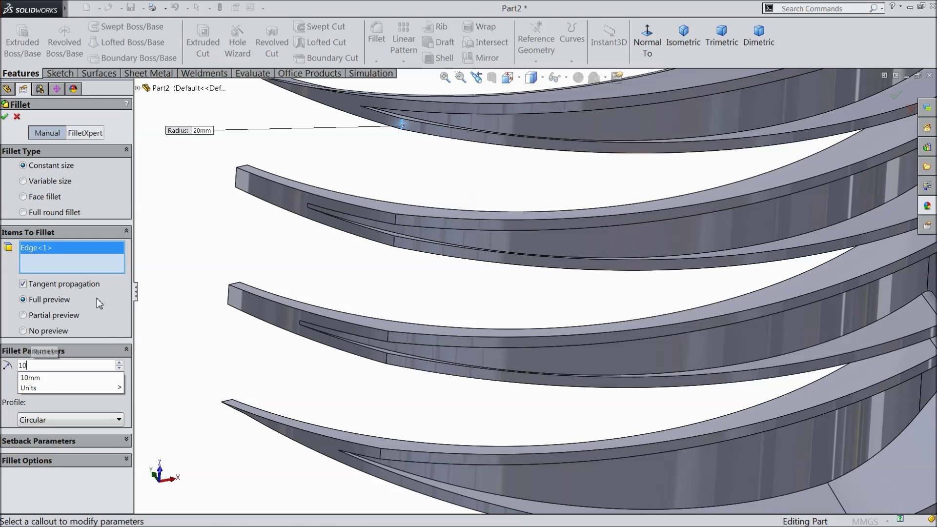
pyautogui.press('Return')
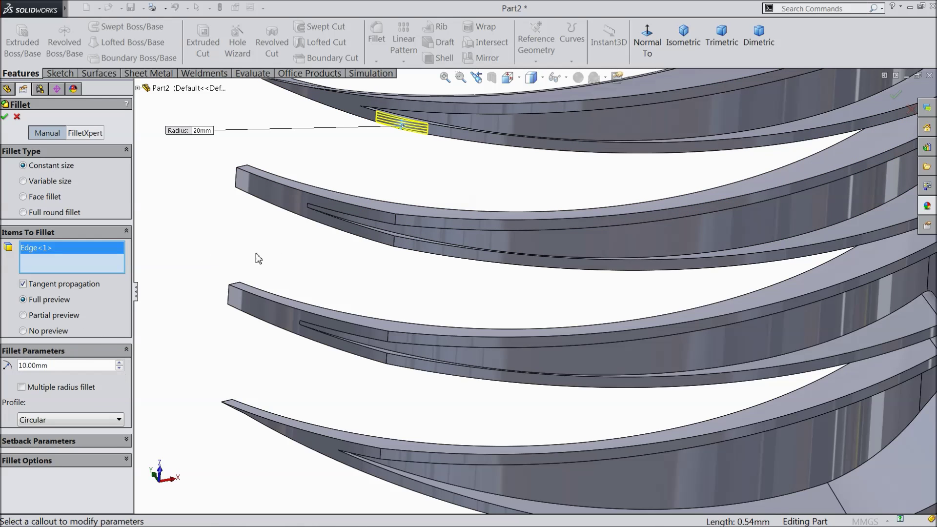
# - Add the five matching short edges on the other tine walls, set the fillet radius to 15 mm and accept the fillet
pyautogui.click(397, 221)
pyautogui.click(398, 249)
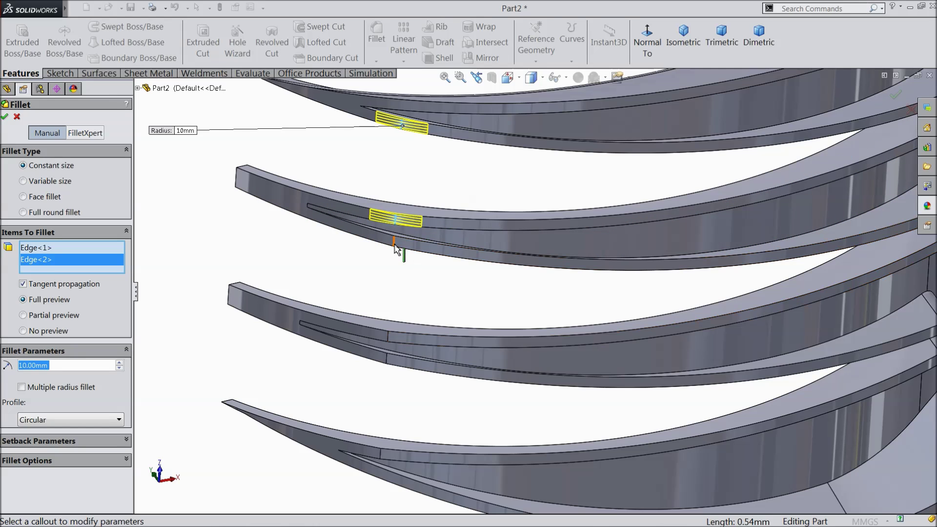
pyautogui.click(388, 335)
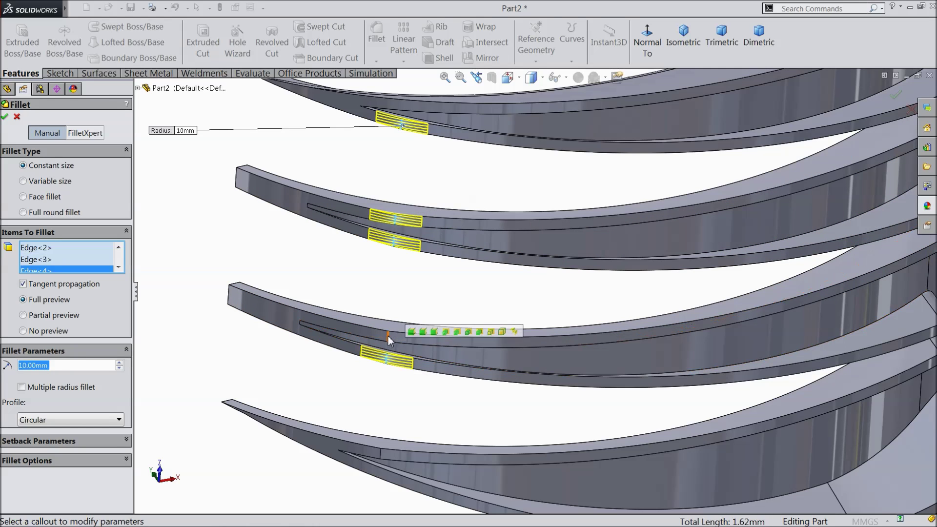
pyautogui.click(388, 358)
pyautogui.click(379, 455)
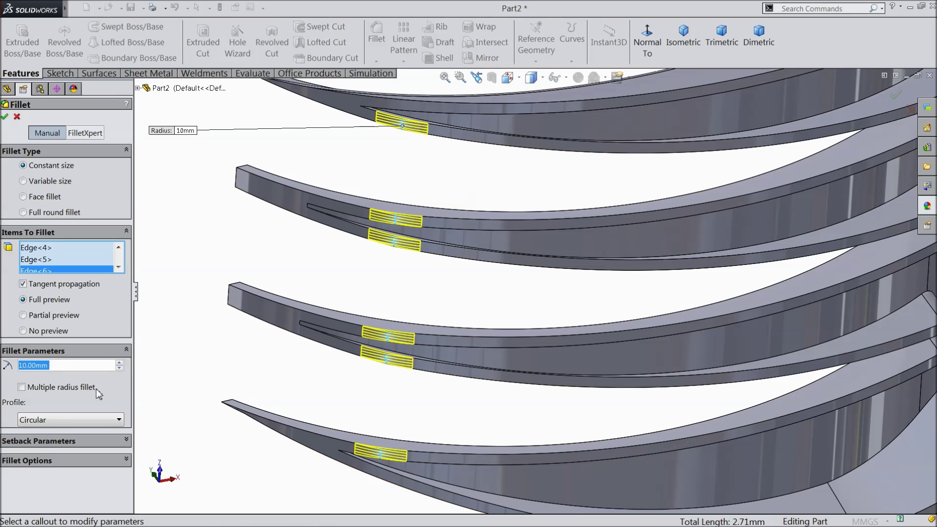
pyautogui.write('15')
pyautogui.press('Return')
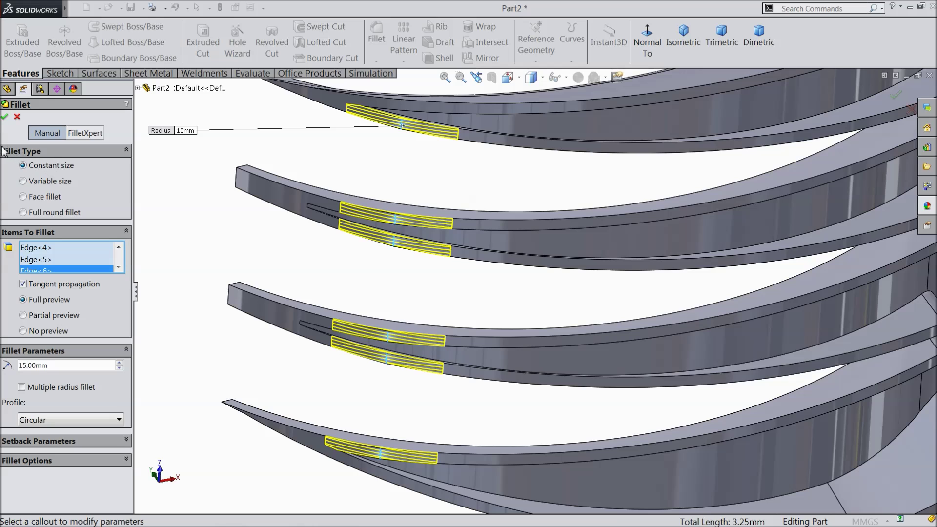
pyautogui.click(5, 117)
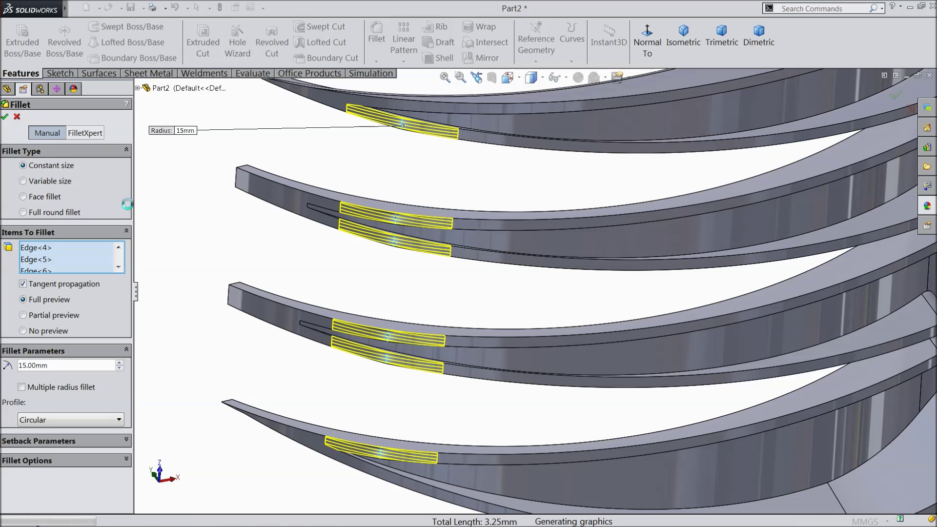
# - Start a 0.5 mm fillet on the two opposite short edges of one middle tine's square tip
pyautogui.scroll(3, 217, 230)
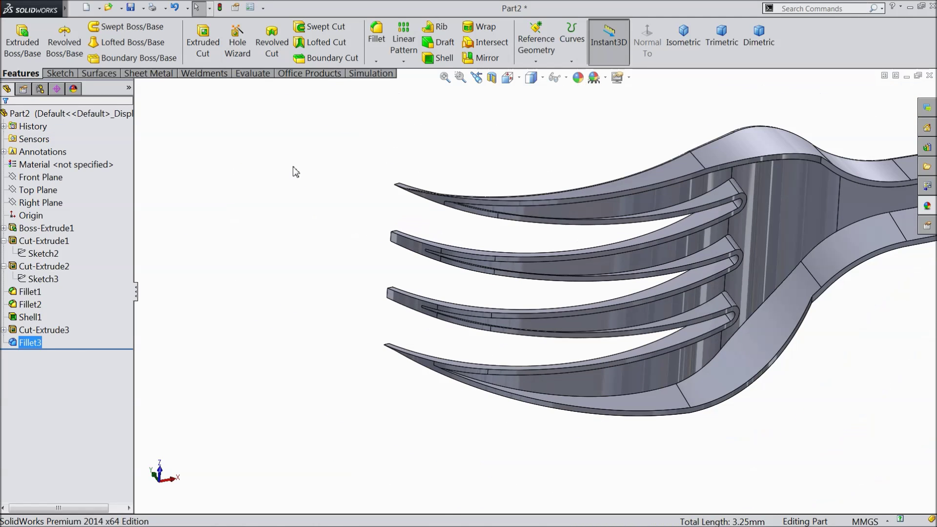
pyautogui.click(377, 39)
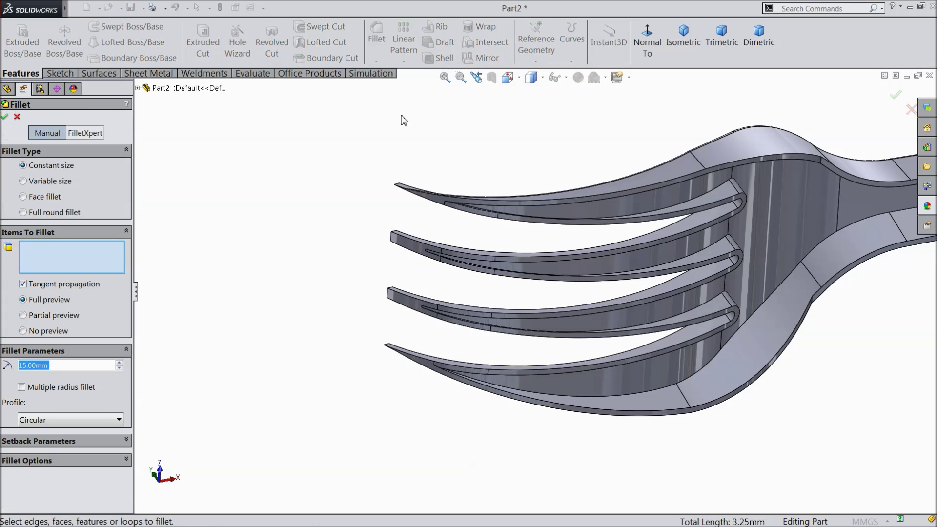
pyautogui.moveTo(411, 122); pyautogui.dragTo(466, 223, button='middle')
pyautogui.scroll(-5, 381, 346)
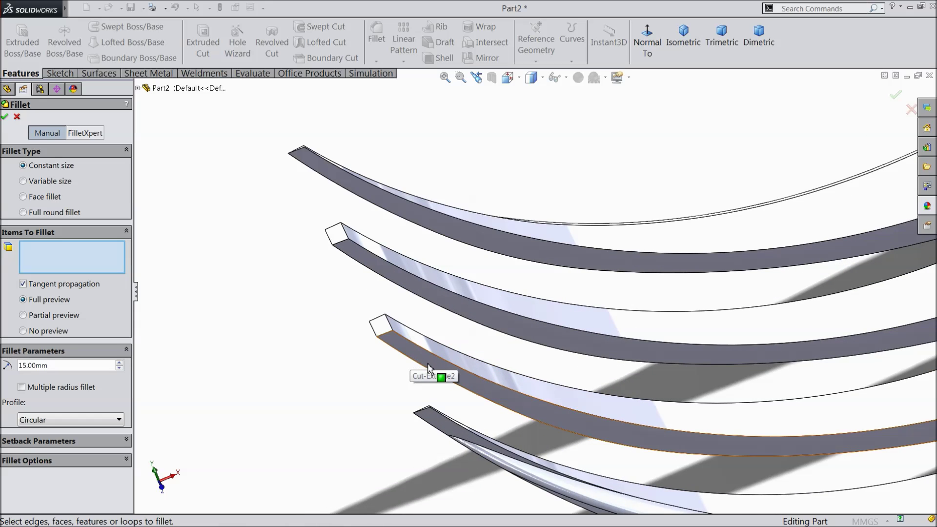
pyautogui.scroll(-3, 427, 368)
pyautogui.click(366, 283)
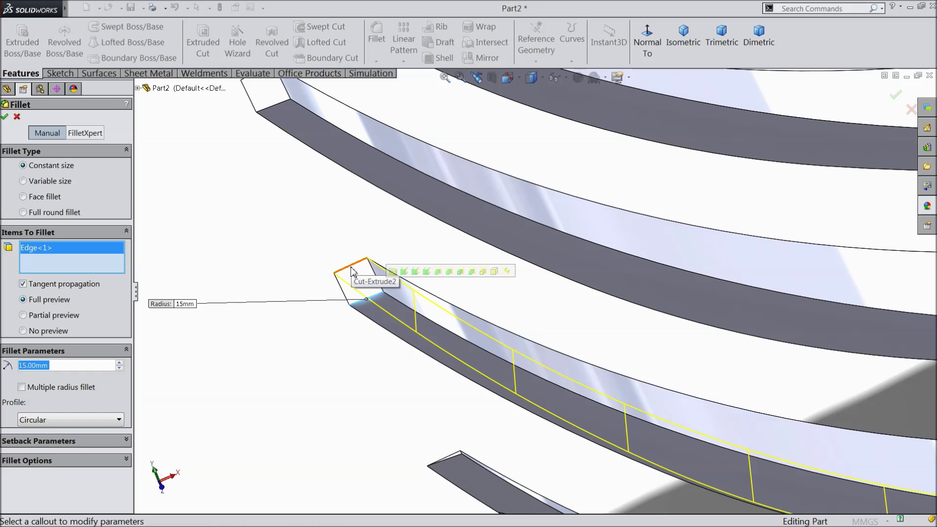
pyautogui.click(353, 271)
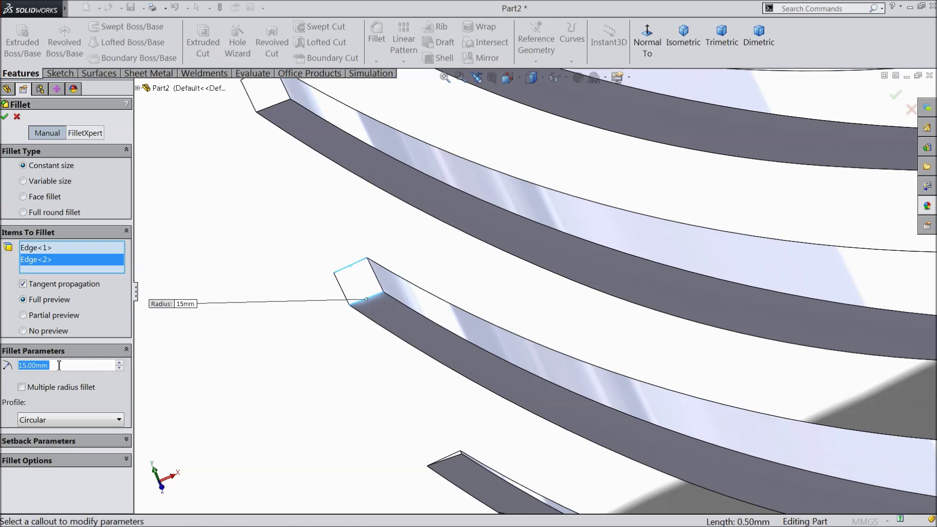
pyautogui.write('0.5')
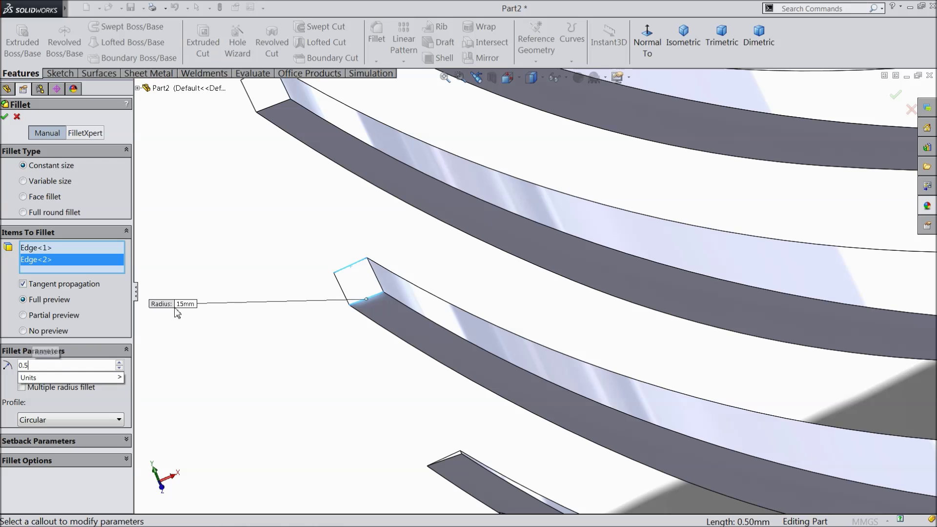
pyautogui.press('Return')
# - Add the two matching tip edges of the other middle tine to the 0.5 mm fillet and accept it
pyautogui.hotkey('ctrl', 'Right')
pyautogui.hotkey('ctrl', 'Down')
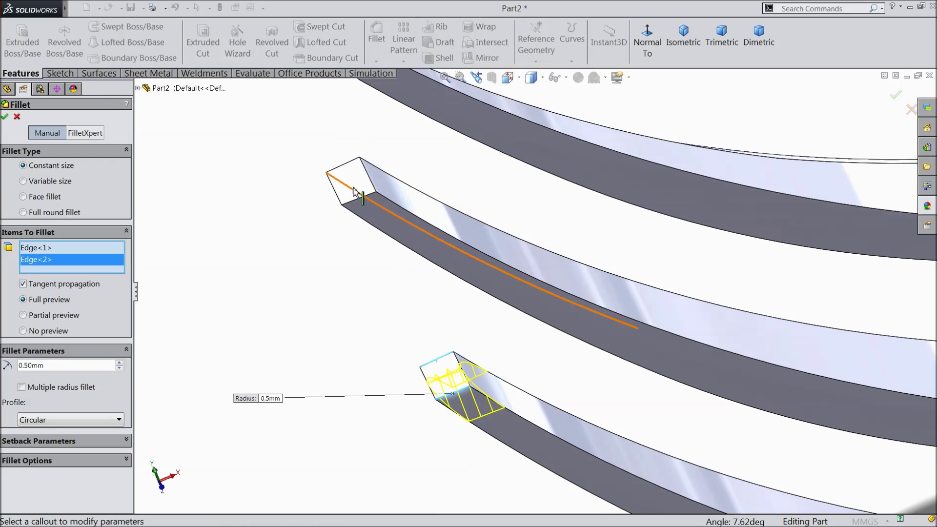
pyautogui.click(348, 168)
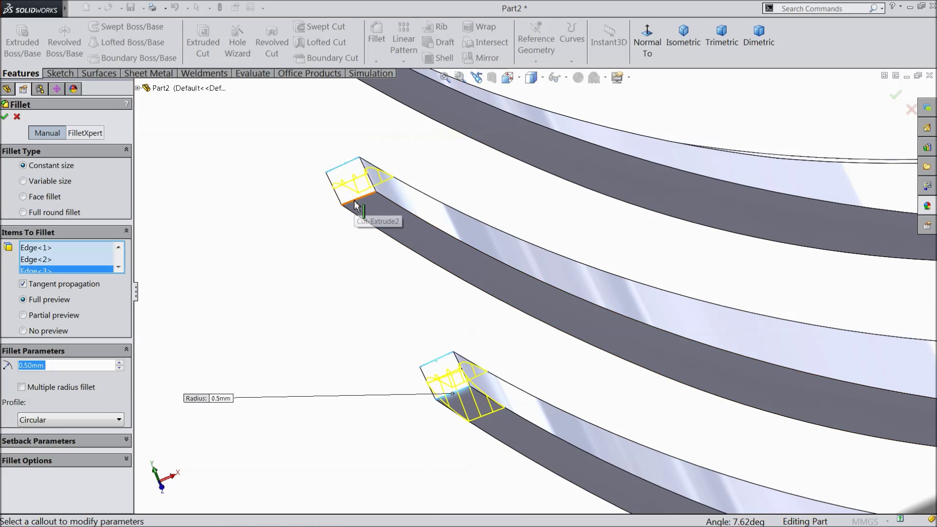
pyautogui.click(356, 205)
pyautogui.click(6, 117)
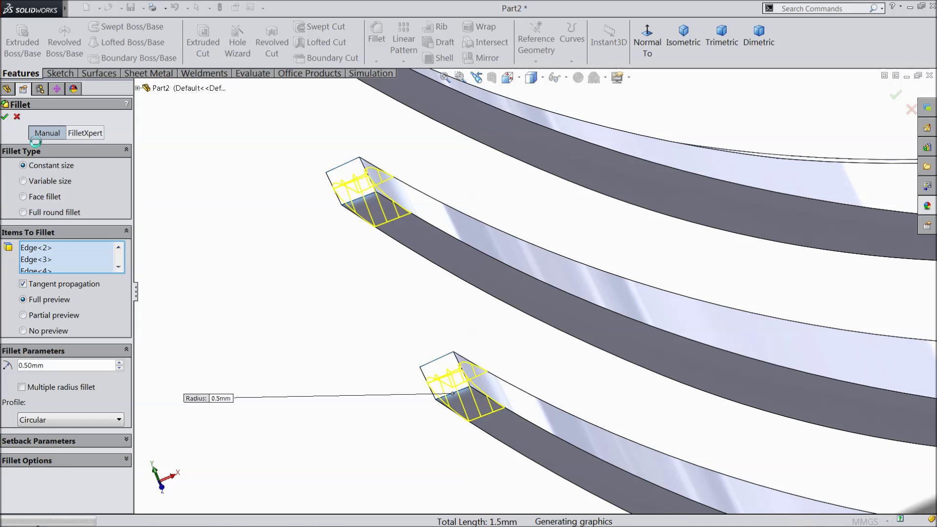
# - Apply a 0.2 mm constant-size fillet to the tangent edge chain running around the tine slots on the fork's upper face
pyautogui.moveTo(368, 299); pyautogui.dragTo(341, 312, button='middle')
pyautogui.moveTo(525, 338); pyautogui.dragTo(580, 358, button='middle')
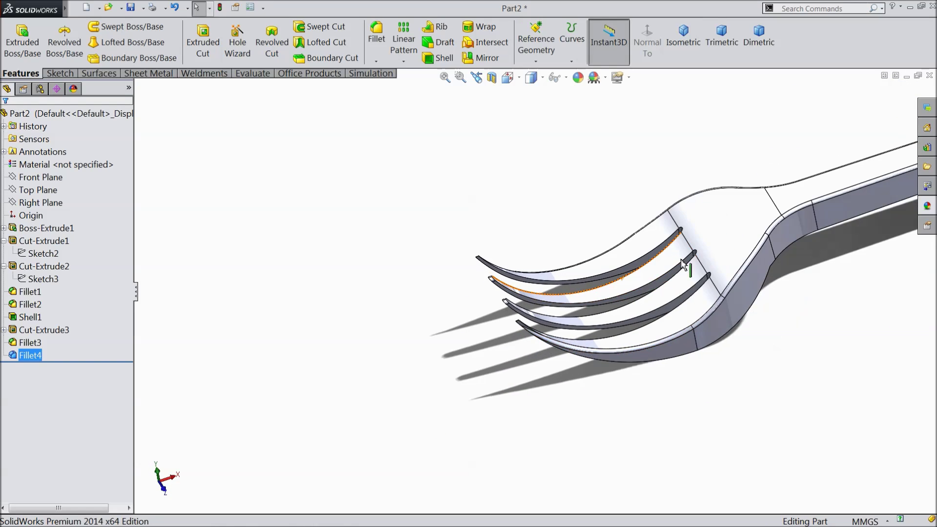
pyautogui.scroll(-3, 537, 273)
pyautogui.click(376, 39)
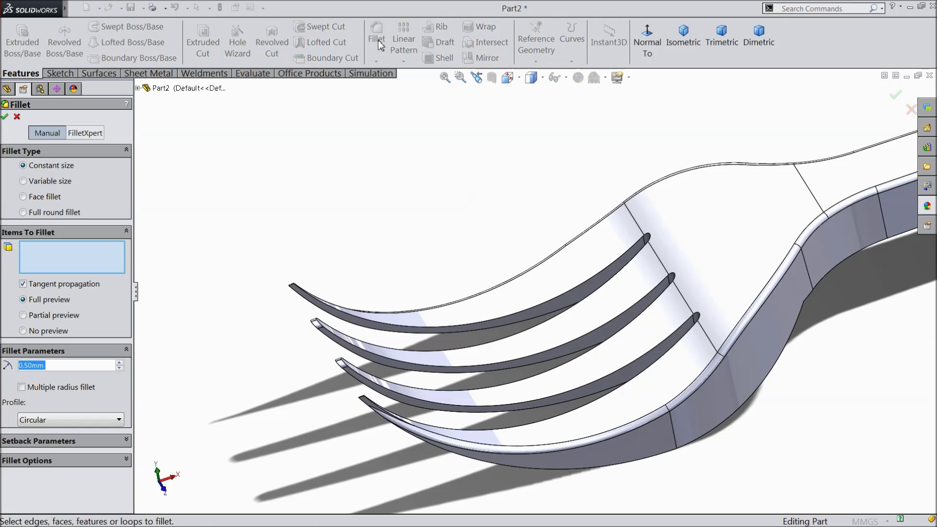
pyautogui.scroll(-2, 515, 222)
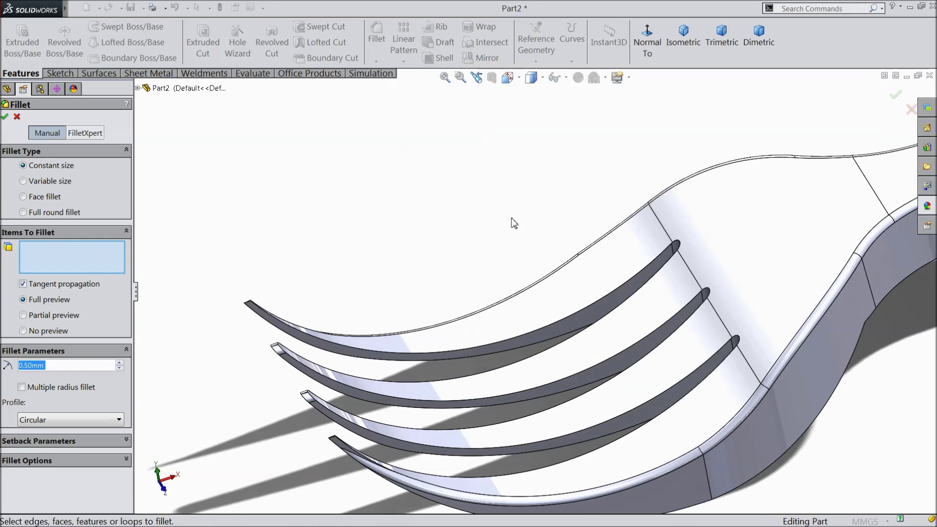
pyautogui.click(588, 308)
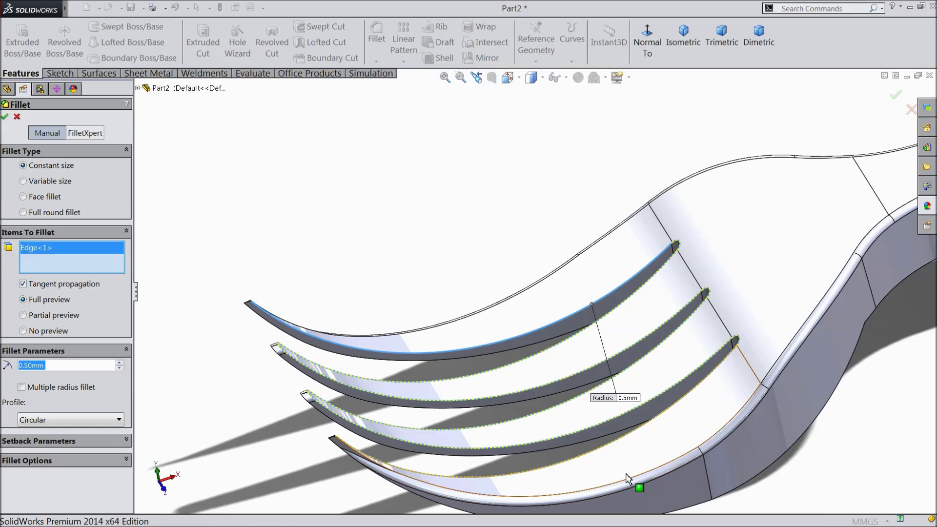
pyautogui.scroll(2, 628, 479)
pyautogui.write('0.2')
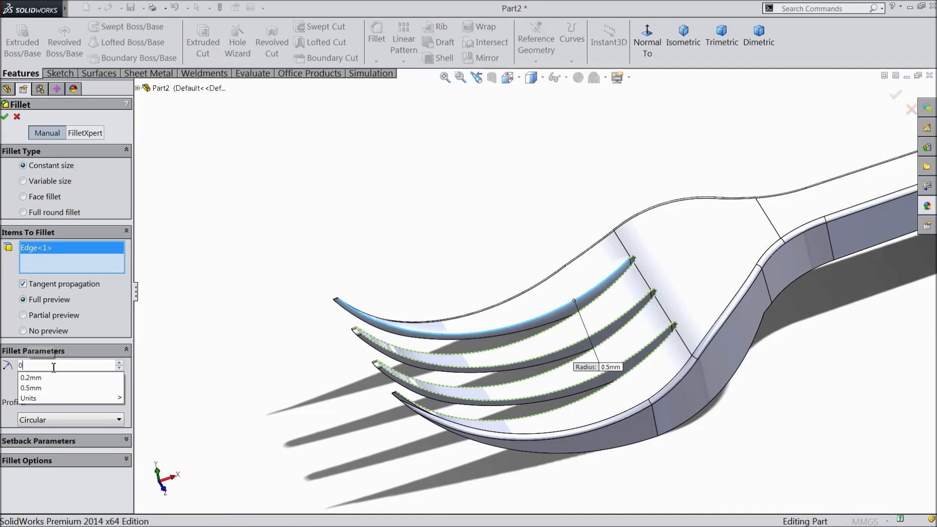
pyautogui.press('Return')
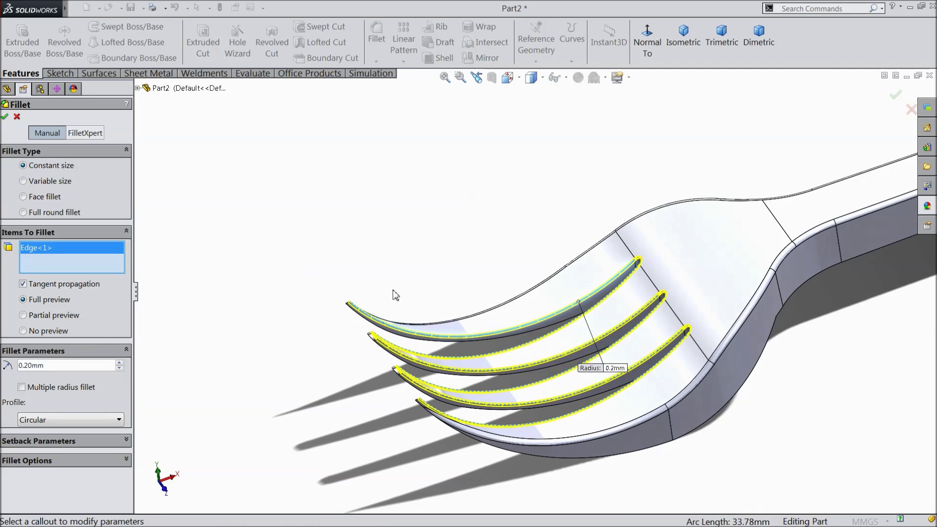
pyautogui.scroll(-2, 716, 378)
pyautogui.scroll(-1, 526, 358)
pyautogui.scroll(-1, 336, 294)
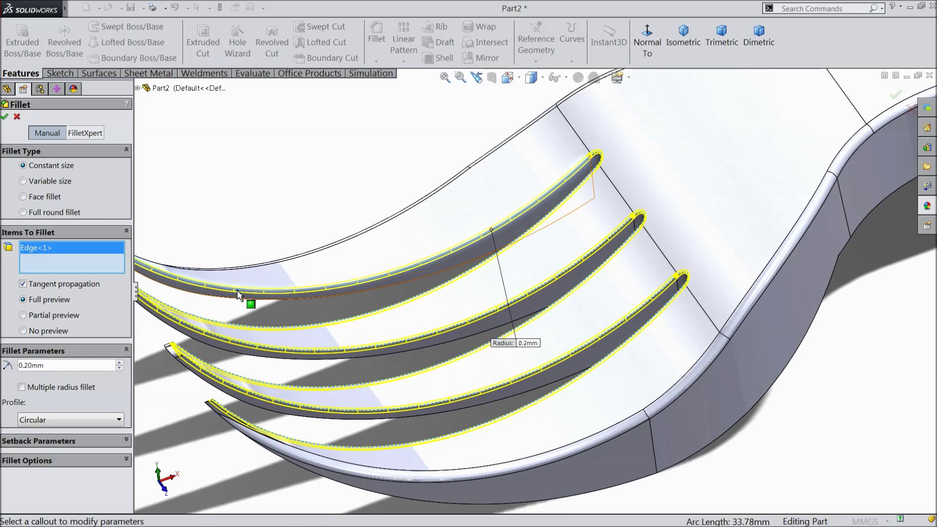
pyautogui.click(4, 119)
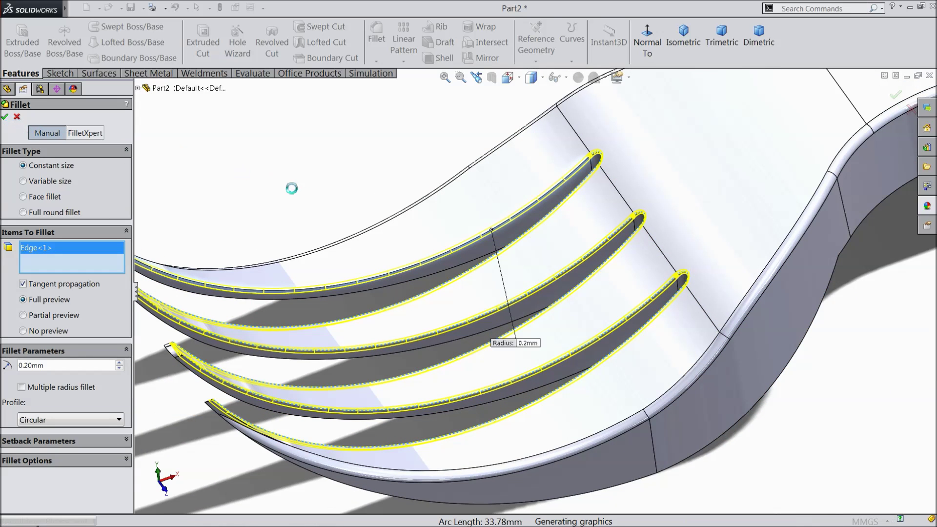
# - Start a 0.2 mm fillet on the shelled underside, selecting the inner wall edge around each of the three tine slots
pyautogui.scroll(2, 310, 205)
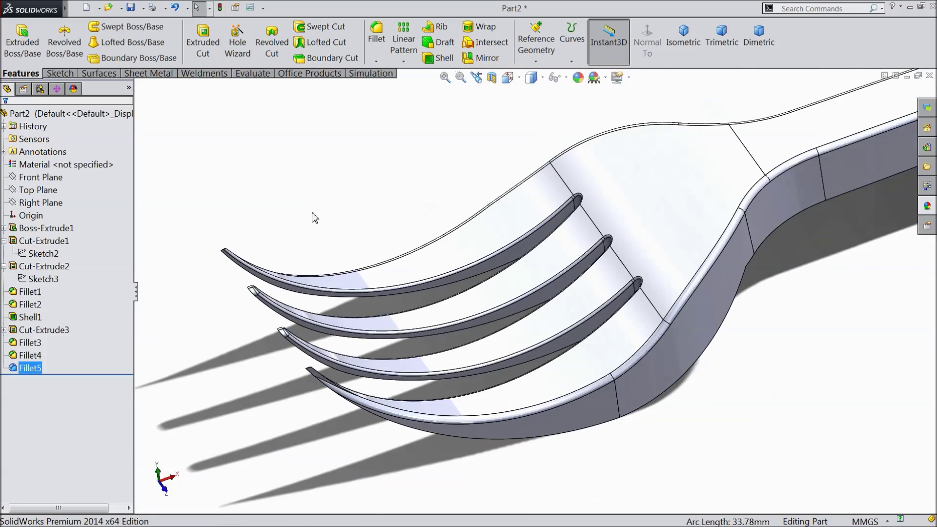
pyautogui.click(576, 332)
pyautogui.moveTo(575, 331); pyautogui.dragTo(514, 66, button='middle')
pyautogui.scroll(-3, 643, 335)
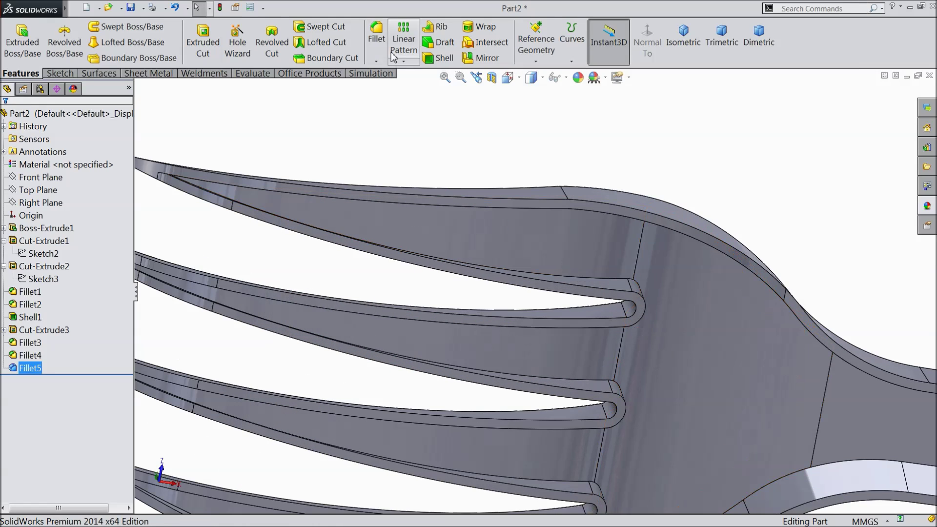
pyautogui.click(377, 39)
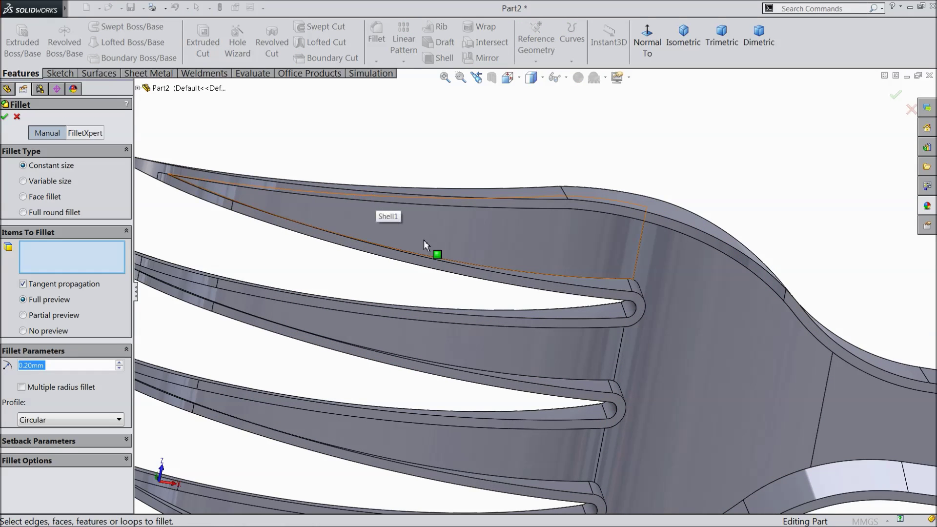
pyautogui.click(604, 281)
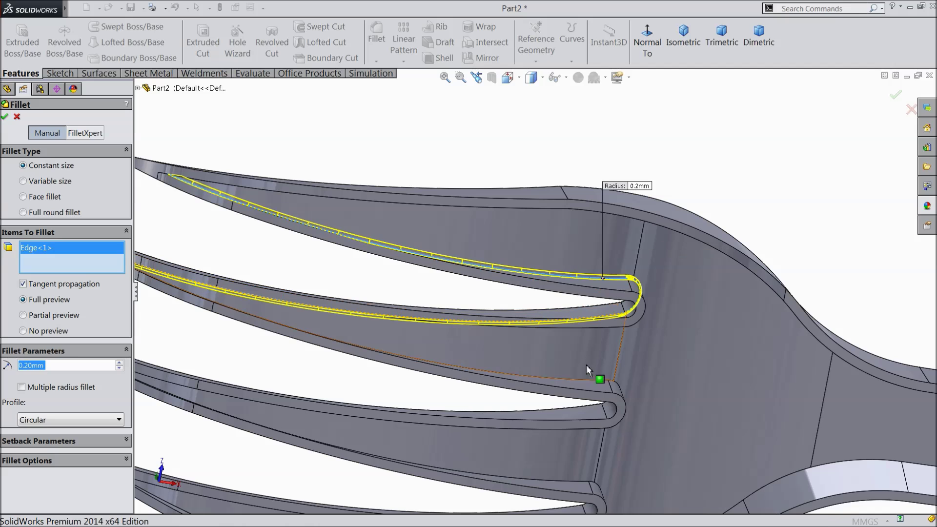
pyautogui.click(582, 383)
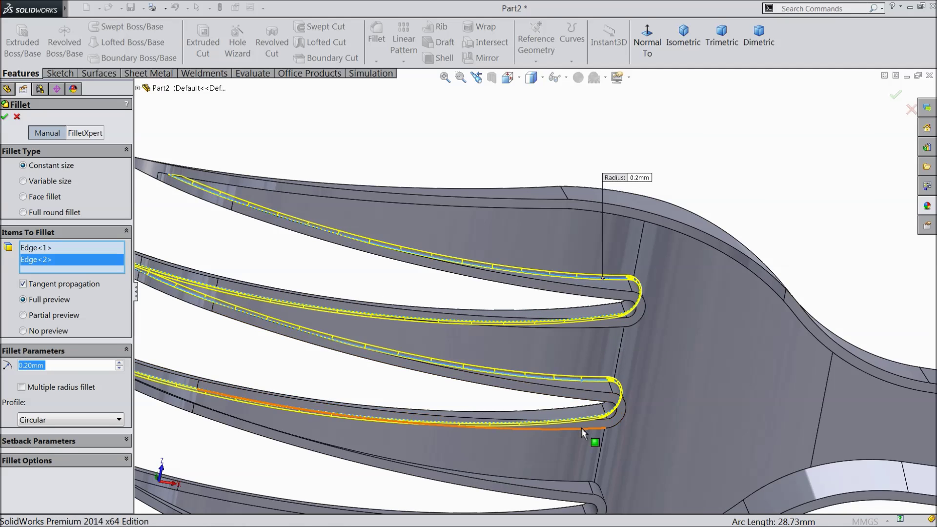
pyautogui.scroll(2, 585, 434)
pyautogui.scroll(-2, 576, 432)
pyautogui.click(554, 409)
pyautogui.scroll(2, 557, 411)
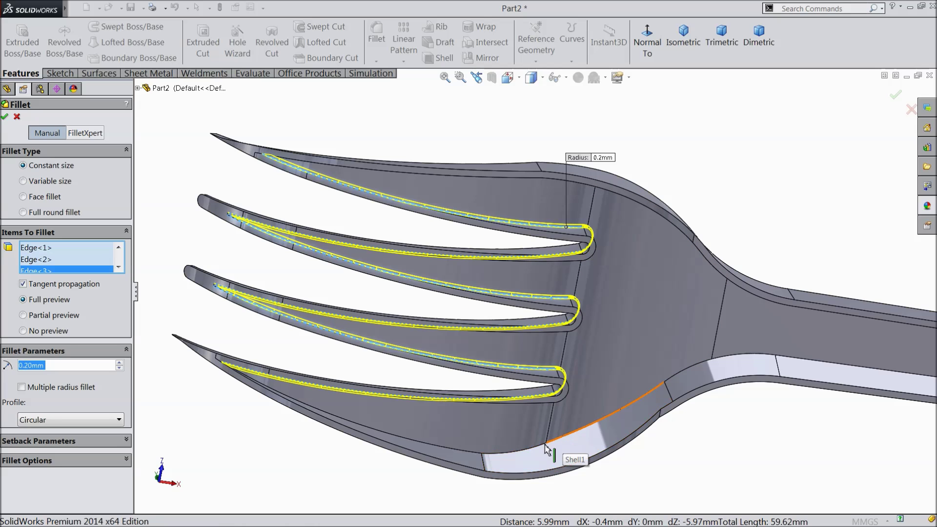
pyautogui.click(532, 453)
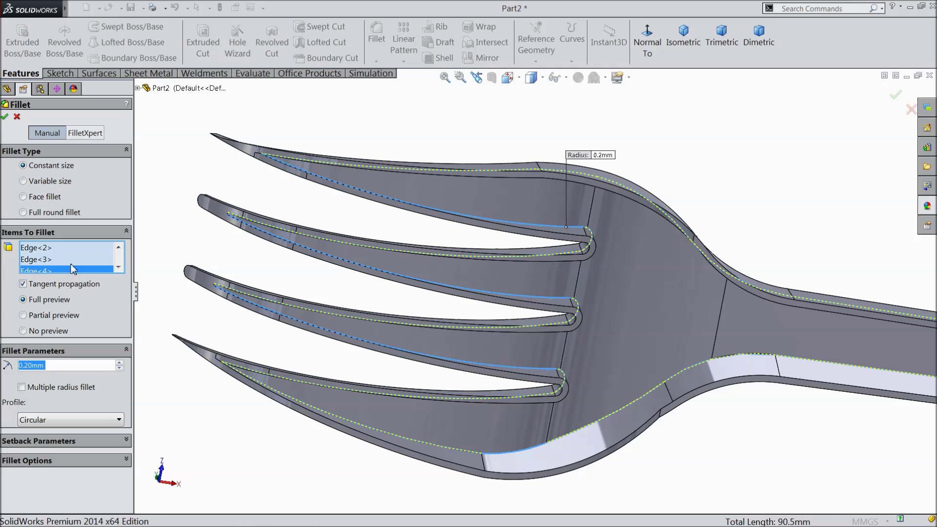
pyautogui.click(103, 270)
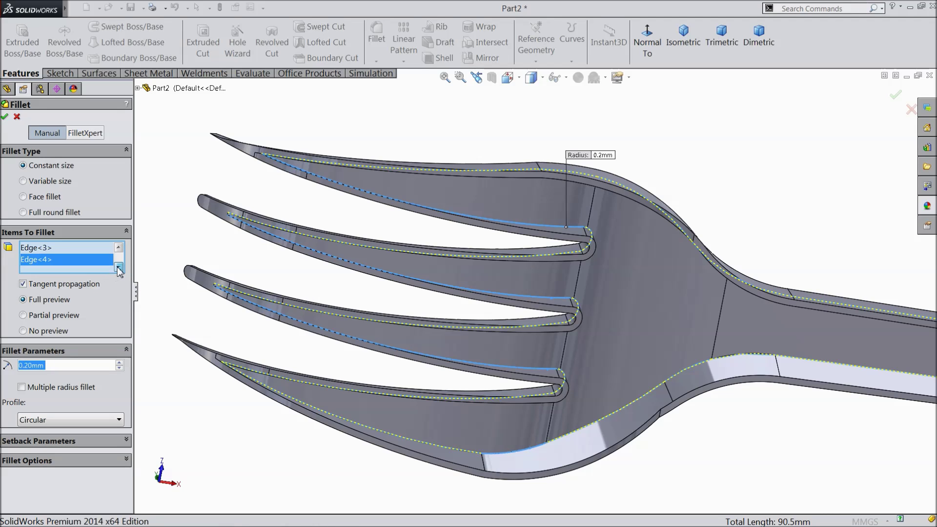
pyautogui.rightClick(27, 260)
pyautogui.click(56, 281)
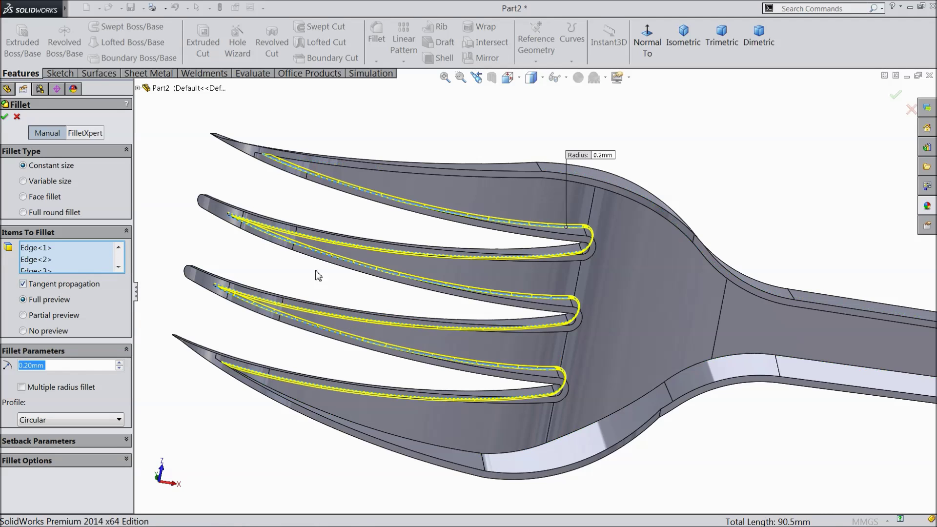
# - Accept the 0.2 mm fillet on the underside slot walls and show the whole fork from above at an angle
pyautogui.click(5, 117)
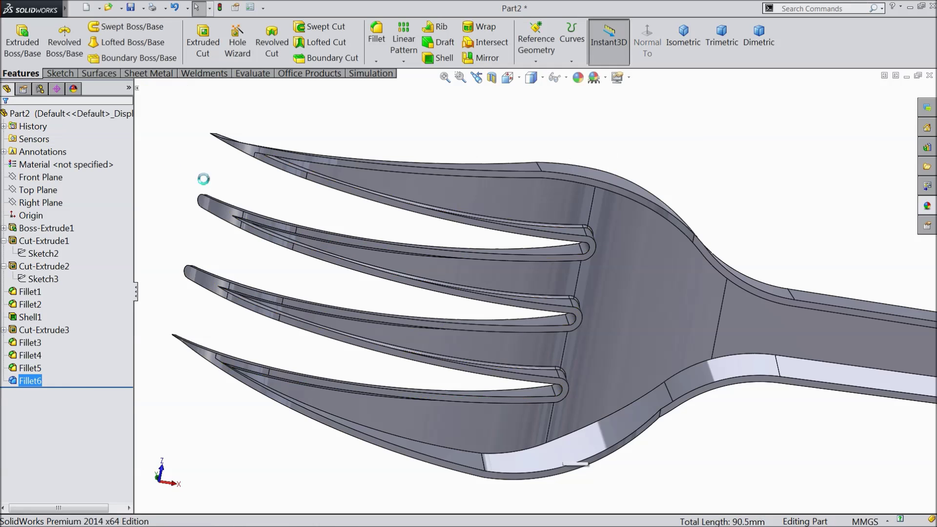
pyautogui.press('f')
pyautogui.moveTo(289, 171); pyautogui.dragTo(321, 402, button='middle')
pyautogui.moveTo(703, 284); pyautogui.dragTo(690, 331, button='middle')
pyautogui.scroll(-5, 692, 337)
pyautogui.scroll(5, 630, 358)
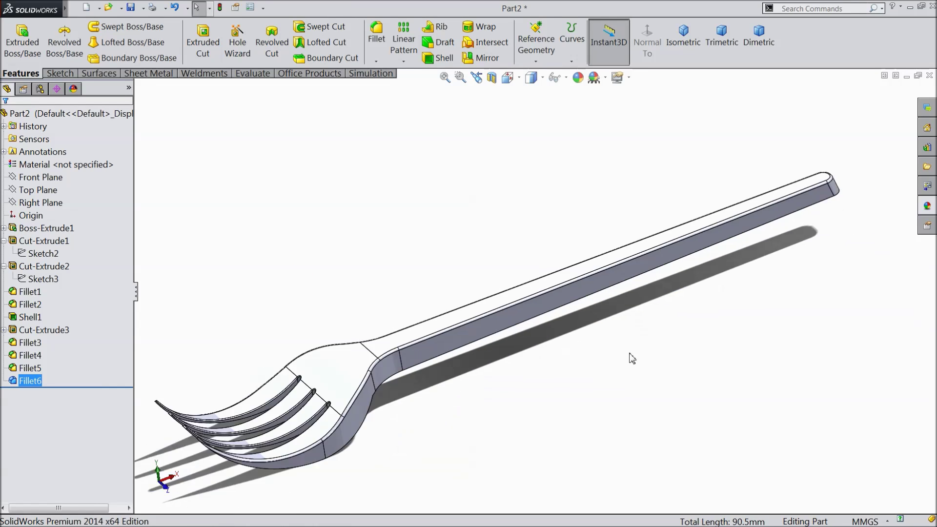
pyautogui.moveTo(567, 358); pyautogui.dragTo(569, 368, button='middle')
pyautogui.moveTo(504, 371); pyautogui.dragTo(512, 358, button='middle')
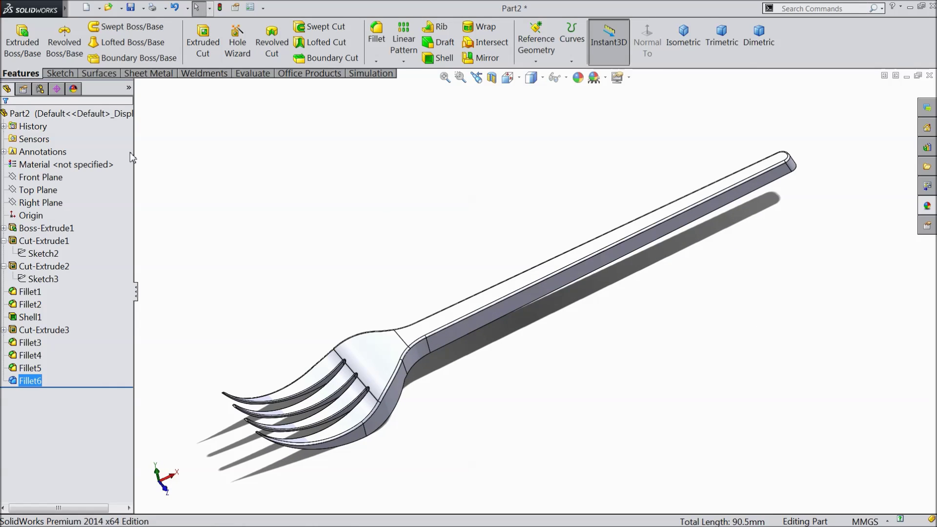
# - Apply the yellow high gloss plastic appearance to the whole fork part
pyautogui.click(91, 114)
pyautogui.click(927, 207)
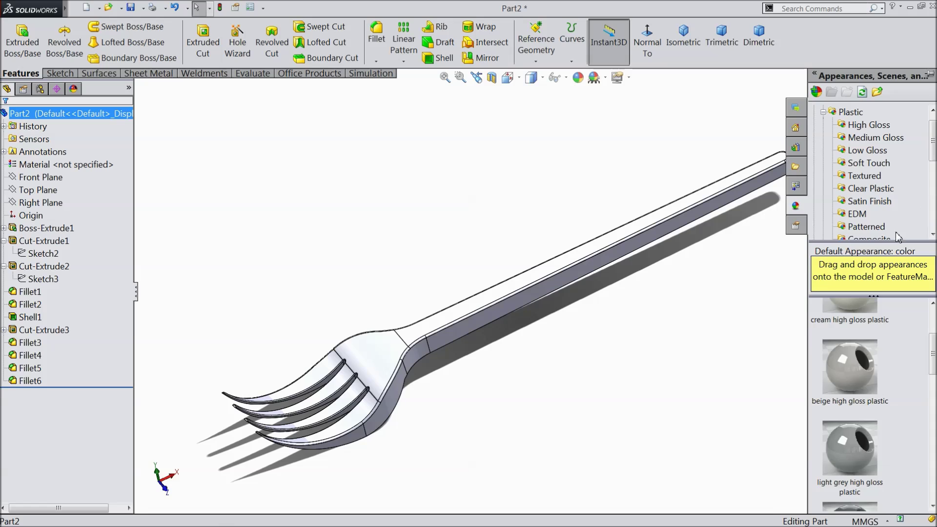
pyautogui.scroll(-5, 853, 305)
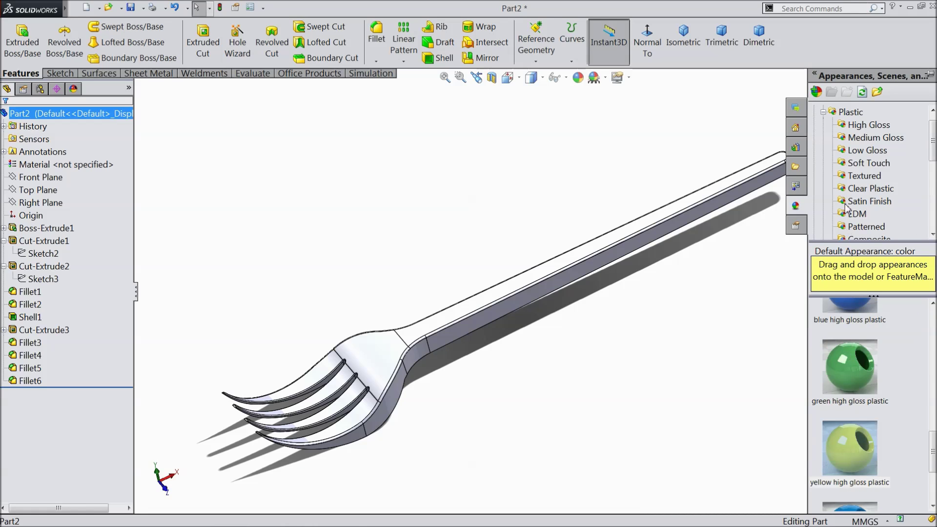
pyautogui.click(853, 113)
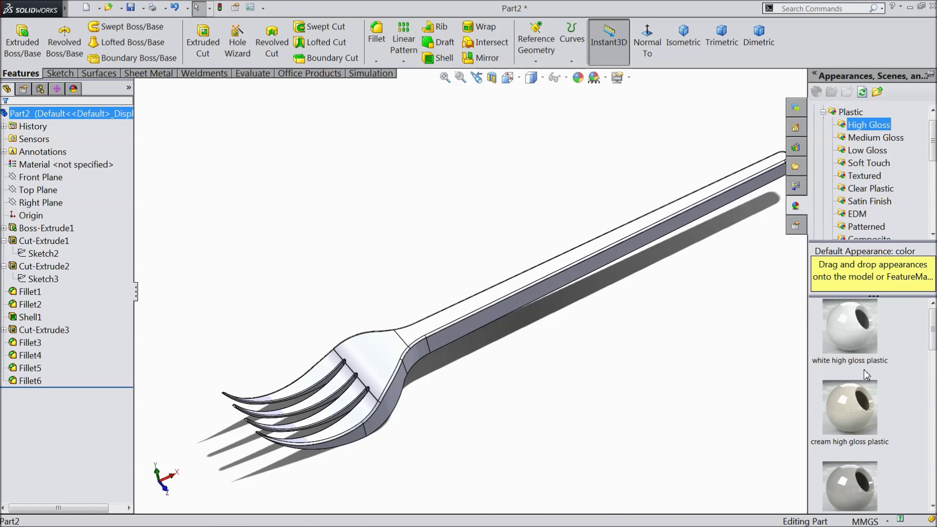
pyautogui.scroll(-10, 864, 378)
pyautogui.moveTo(868, 380)
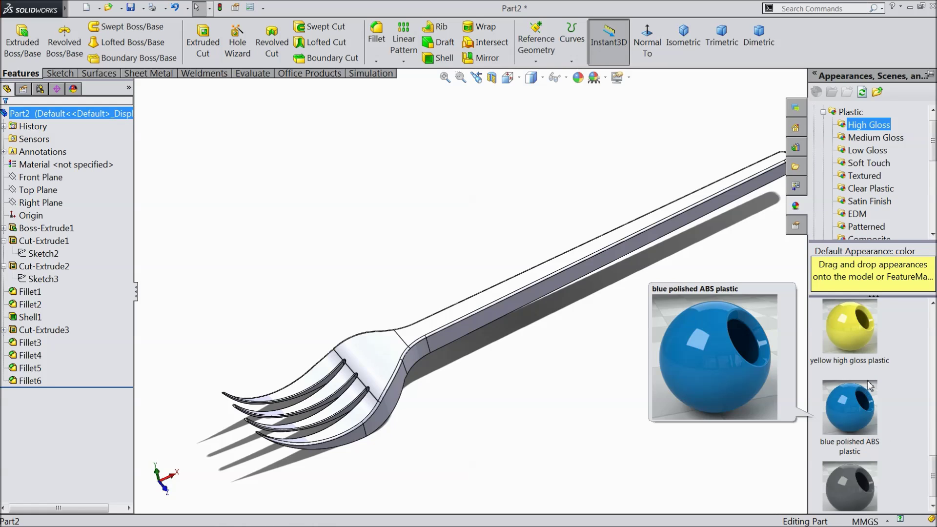
pyautogui.doubleClick(859, 333)
pyautogui.moveTo(589, 330); pyautogui.dragTo(491, 345, button='middle')
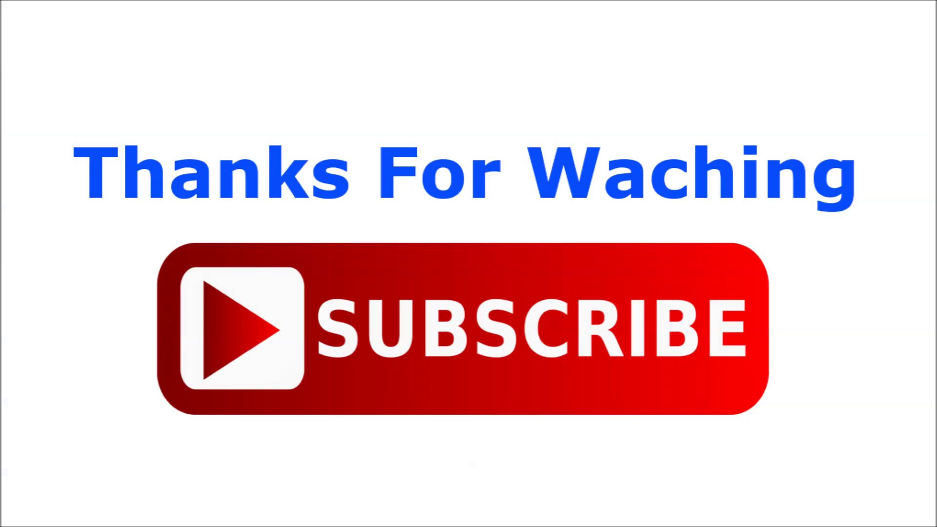